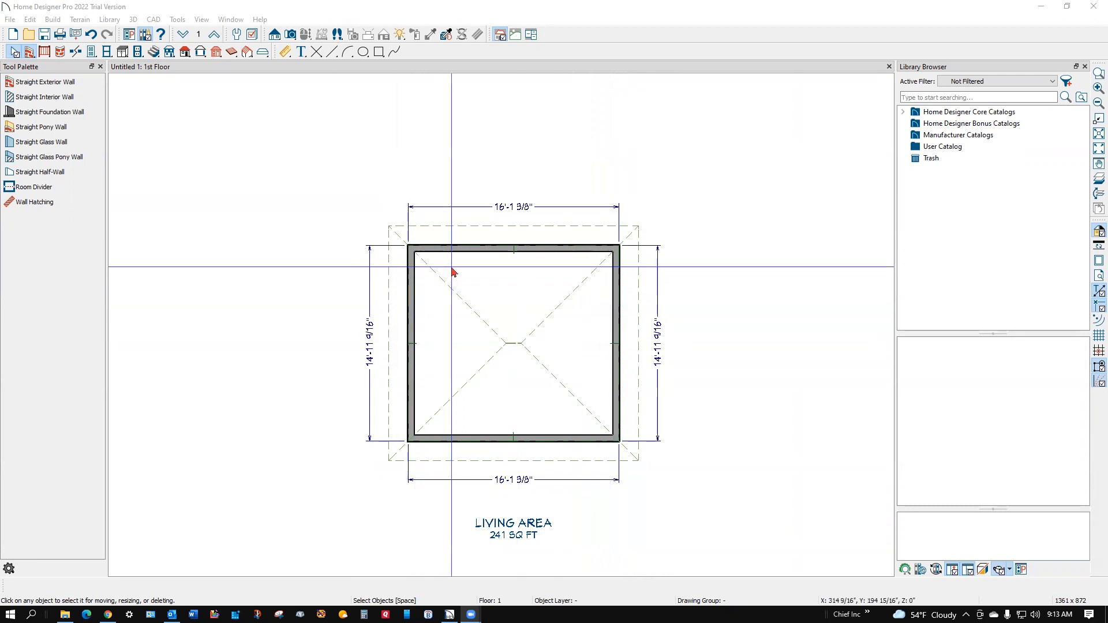
Step: Set the roof option of the two horizontal exterior walls to Full Gable Wall
{"action": "left_click", "coordinate": [510, 439]}
{"action": "key", "text": "Escape"}
{"action": "left_click", "coordinate": [514, 252]}
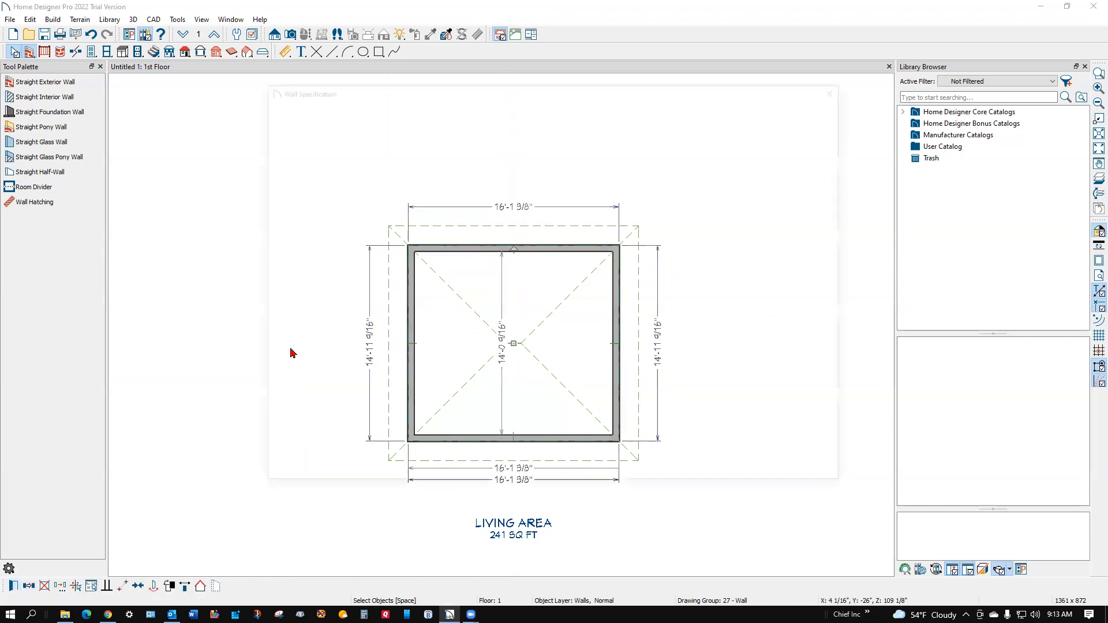
{"action": "key", "text": "ctrl+e"}
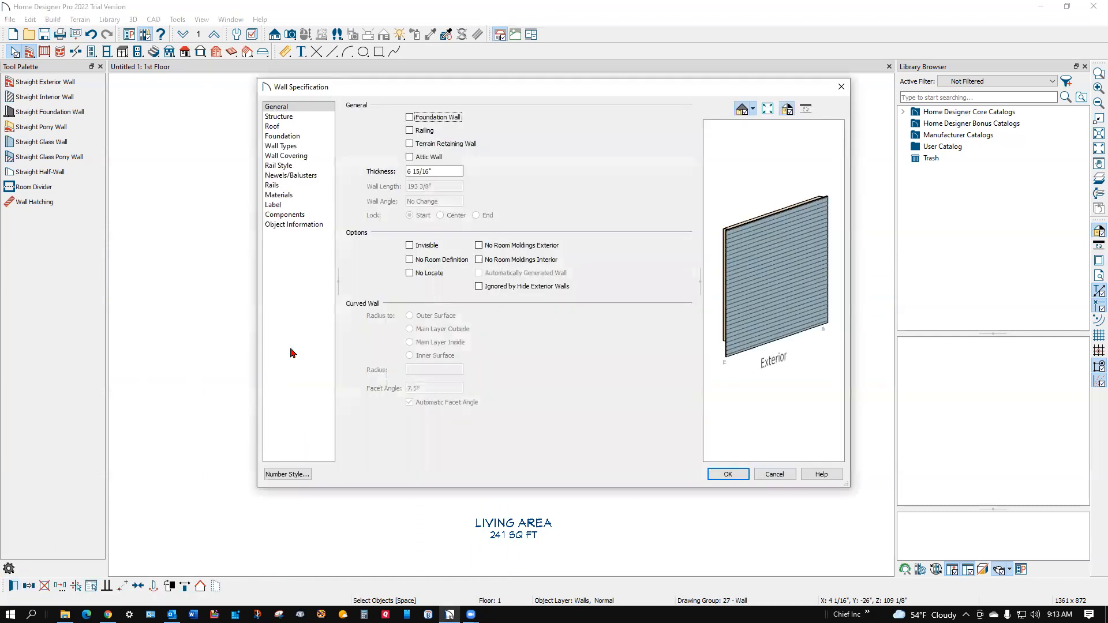
{"action": "left_click", "coordinate": [273, 126]}
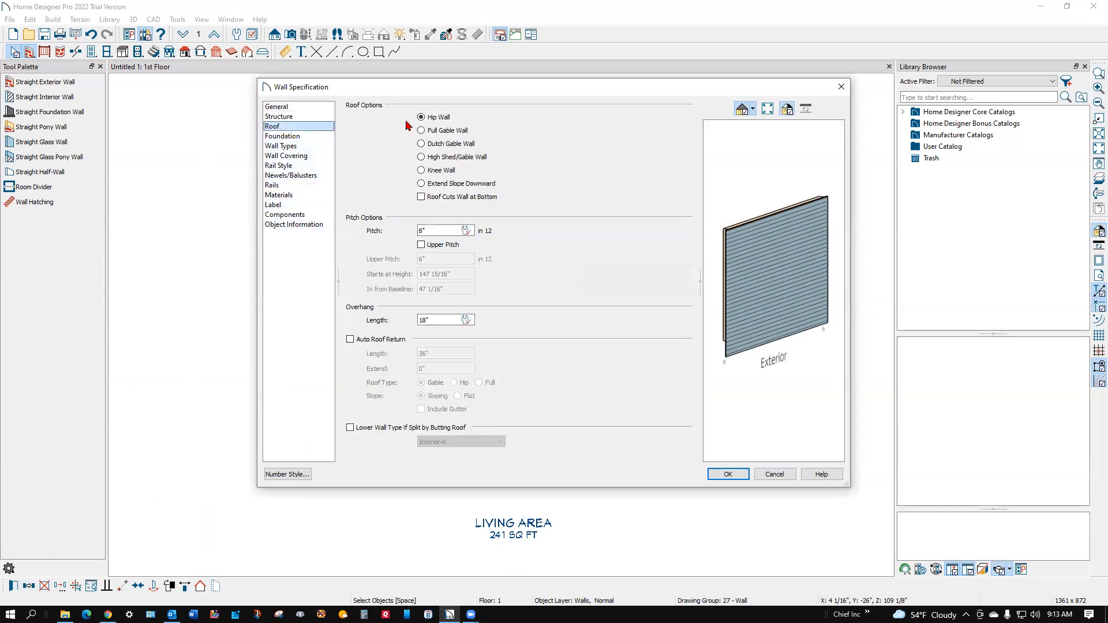
{"action": "left_click", "coordinate": [727, 475]}
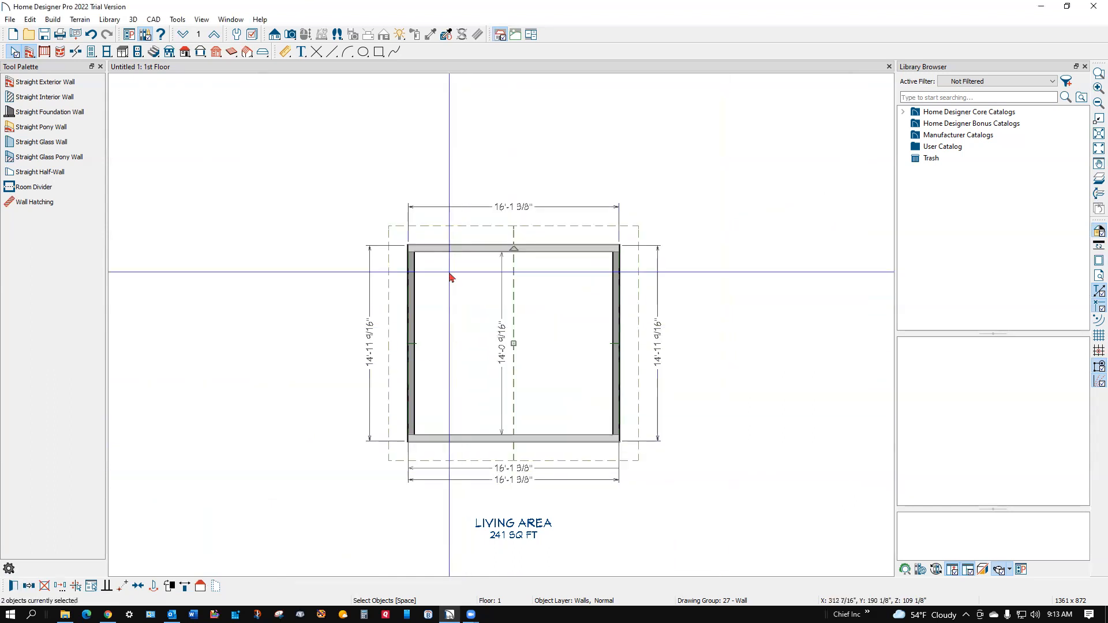
Step: Turn off Auto Rebuild Roofs in the roof building settings
{"action": "double_click", "coordinate": [185, 51]}
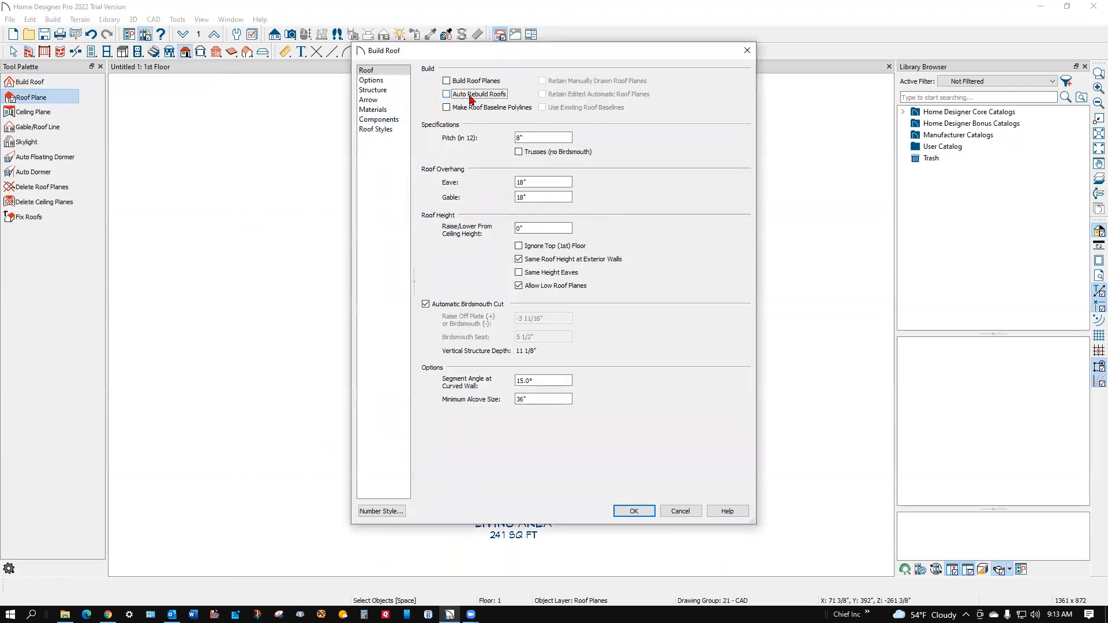
{"action": "left_click", "coordinate": [634, 511]}
{"action": "scroll", "coordinate": [492, 365], "scroll_direction": "up", "scroll_amount": 4}
{"action": "key", "text": "space"}
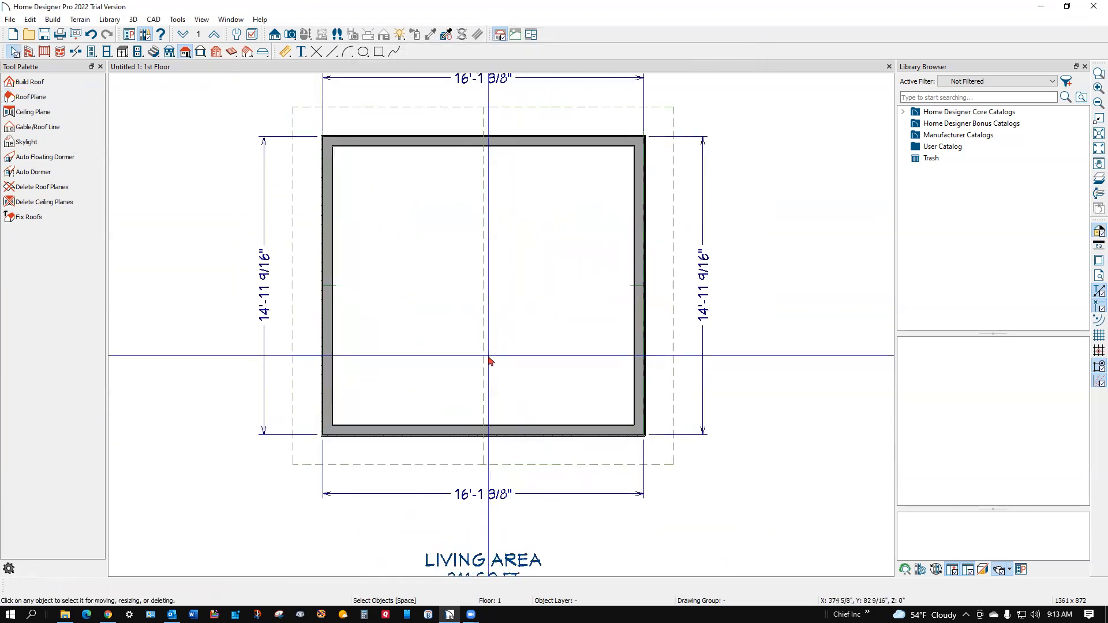
Step: Pull the right-hand roof plane's ridge edge back to the right wall's inner face and delete the left-hand roof plane
{"action": "left_click", "coordinate": [491, 361]}
{"action": "left_click_drag", "start_coordinate": [484, 352], "coordinate": [635, 406]}
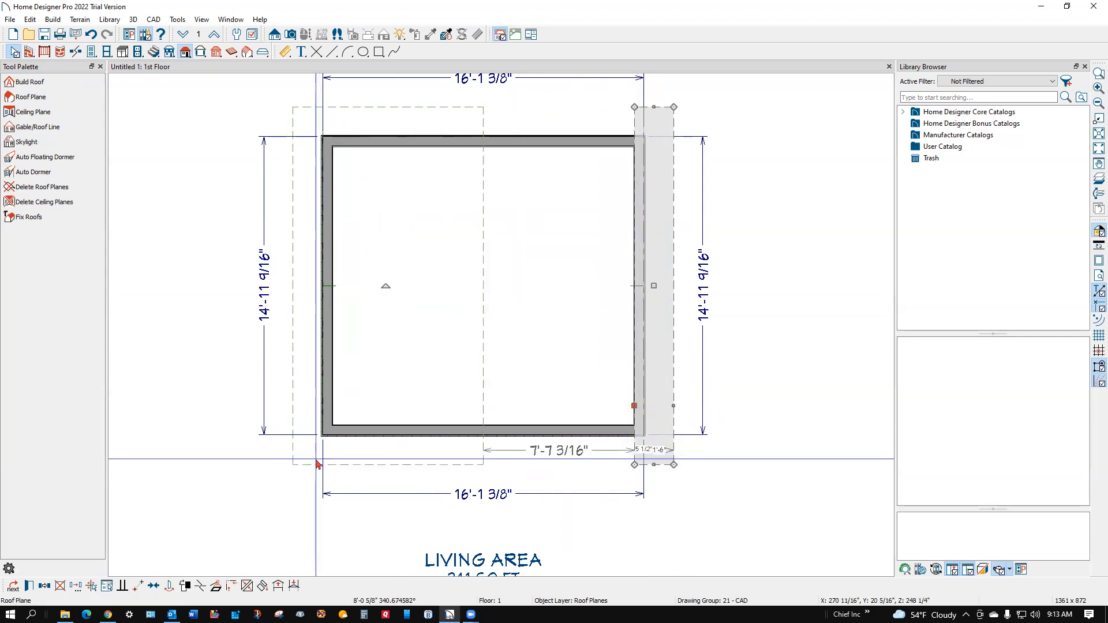
{"action": "left_click", "coordinate": [315, 468]}
{"action": "left_click", "coordinate": [343, 441]}
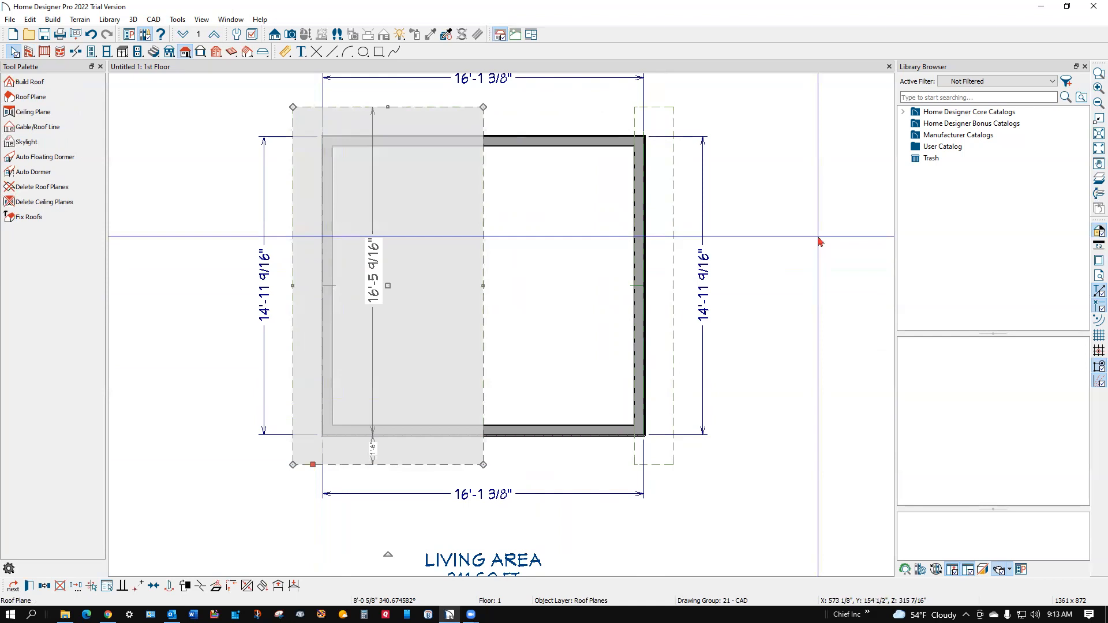
{"action": "key", "text": "Delete"}
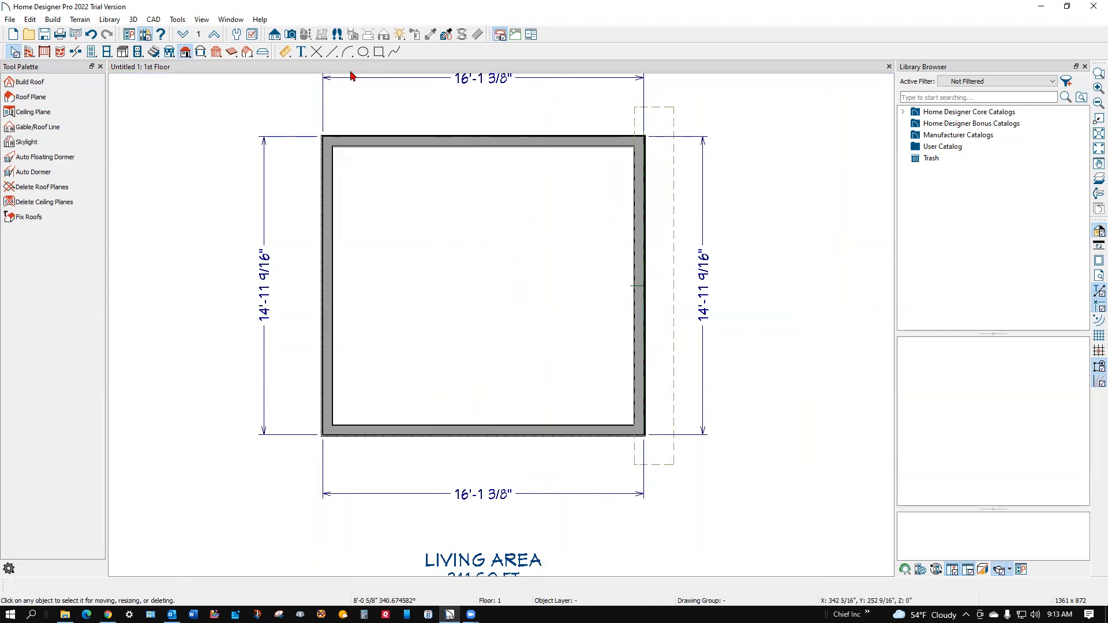
Step: Create a cross section/elevation view looking at the gable end and set the remaining roof plane's pitch to 20 in 12
{"action": "left_click", "coordinate": [274, 35]}
{"action": "left_click_drag", "start_coordinate": [545, 516], "coordinate": [526, 109]}
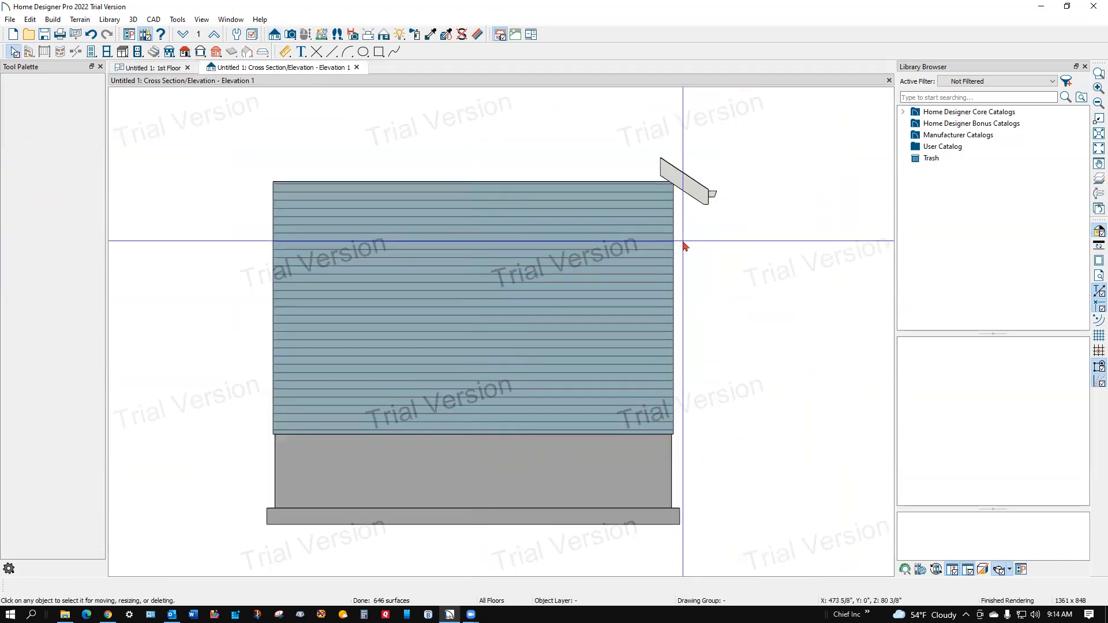
{"action": "double_click", "coordinate": [694, 201]}
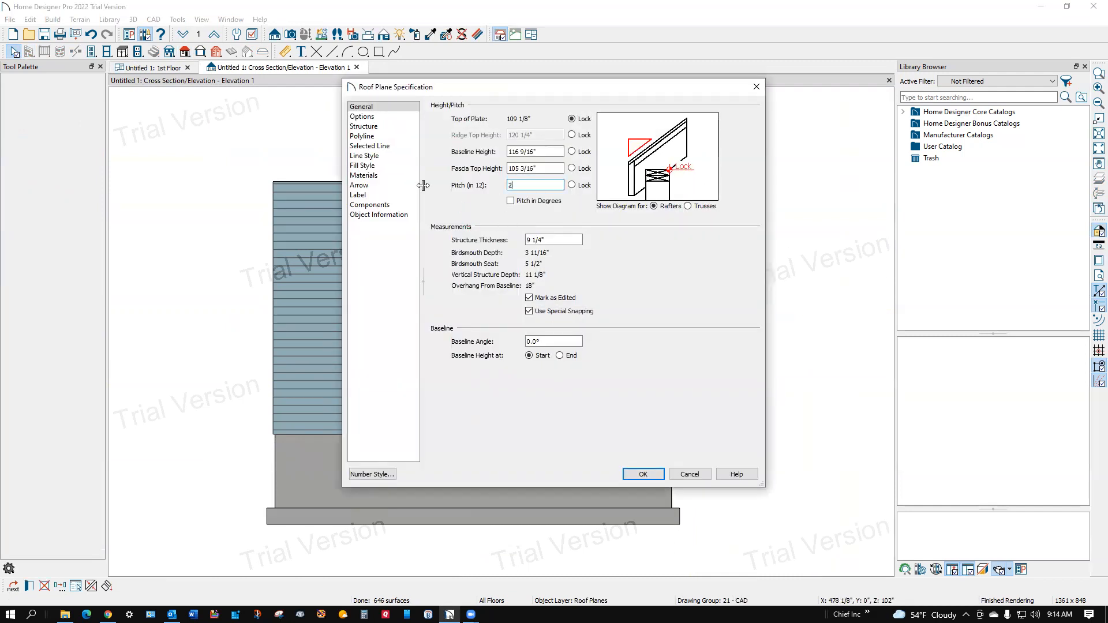
{"action": "left_click", "coordinate": [642, 474]}
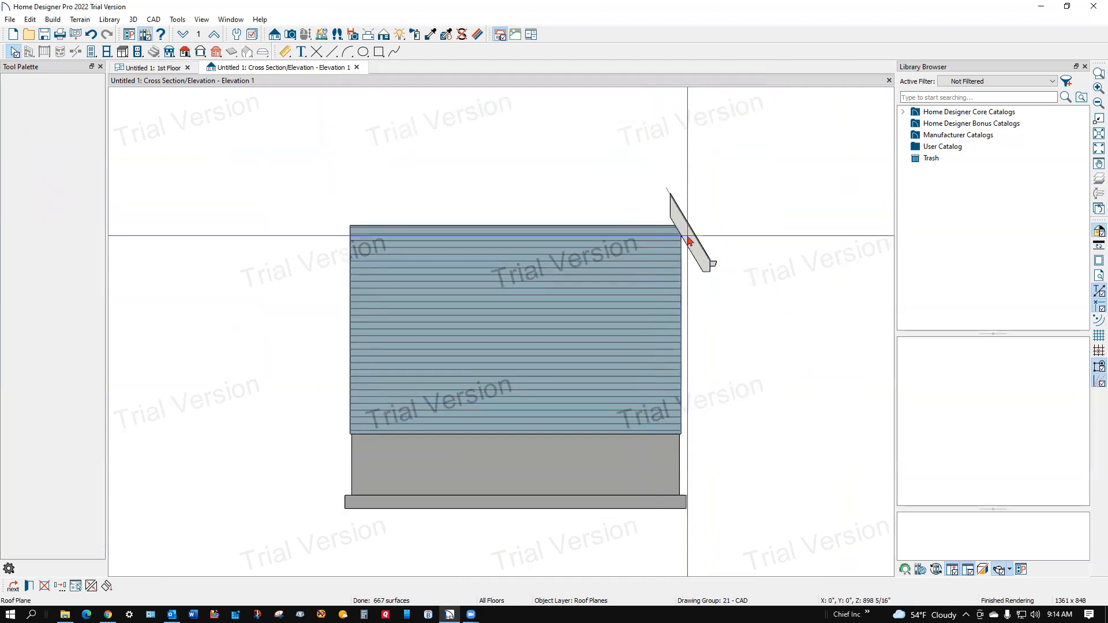
Step: Copy the roof plane in the 1st floor plan and place the copy about 1'-11 1/2" inward of the original
{"action": "key", "text": "ctrl+Tab"}
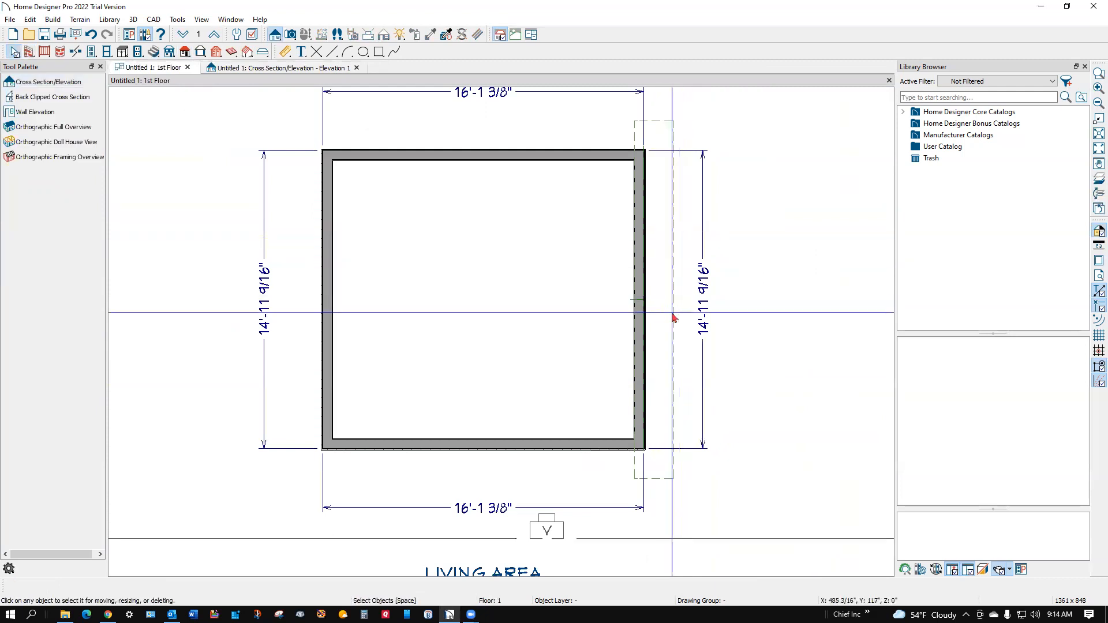
{"action": "left_click", "coordinate": [674, 317]}
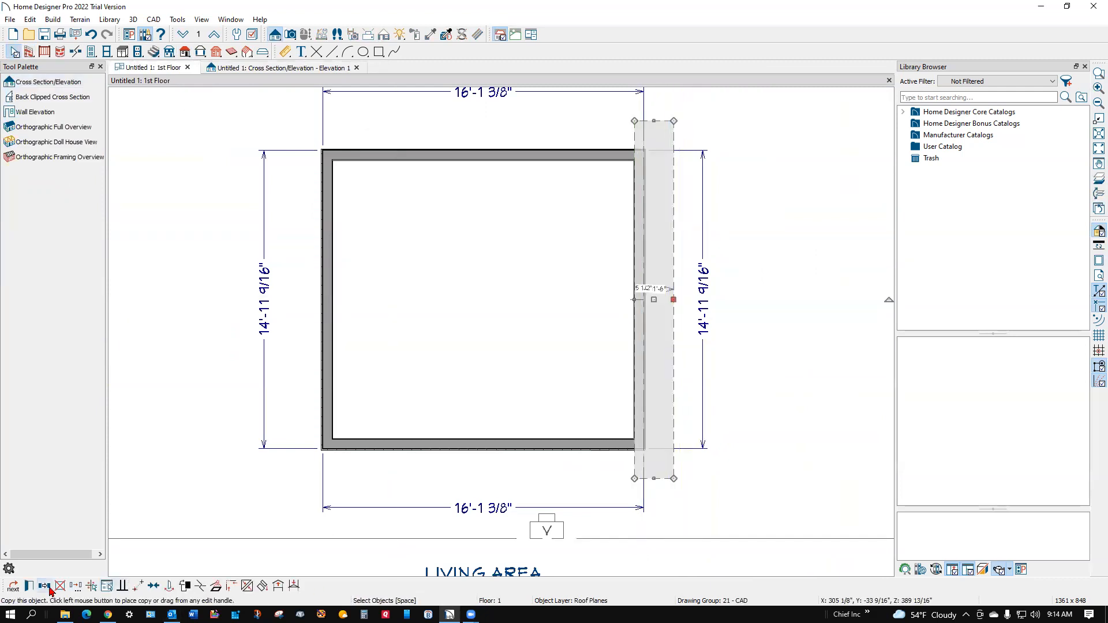
{"action": "left_click", "coordinate": [45, 586]}
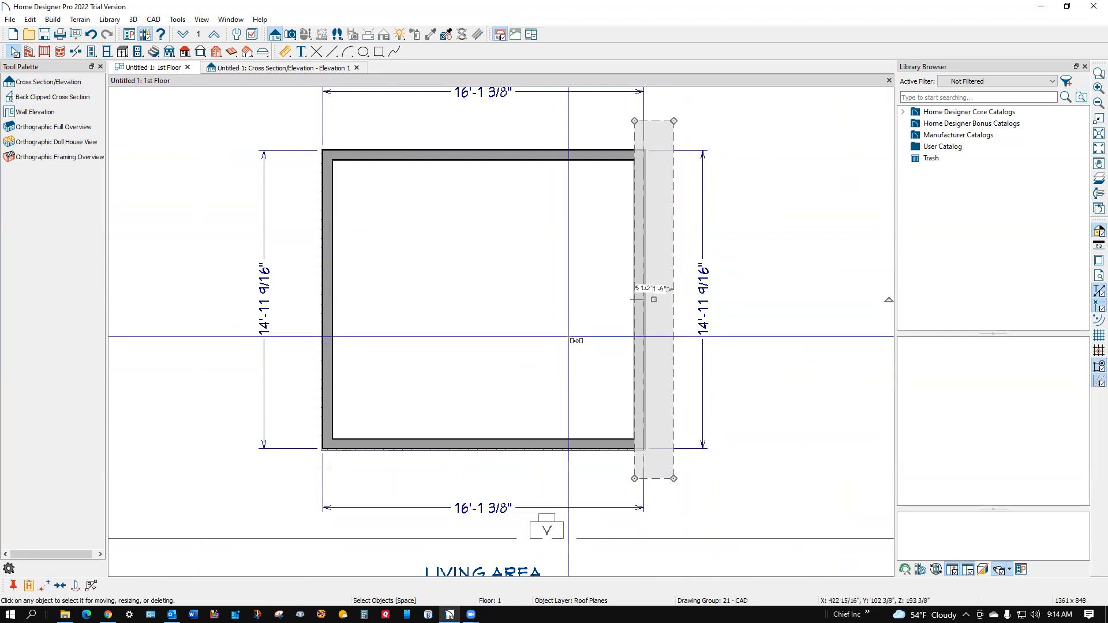
{"action": "left_click_drag", "start_coordinate": [653, 299], "coordinate": [609, 302]}
Step: Try to move the copied roof plane point to point from its outer upper corner to the original plane's inner upper corner
{"action": "scroll", "coordinate": [625, 111], "scroll_direction": "up", "scroll_amount": 3}
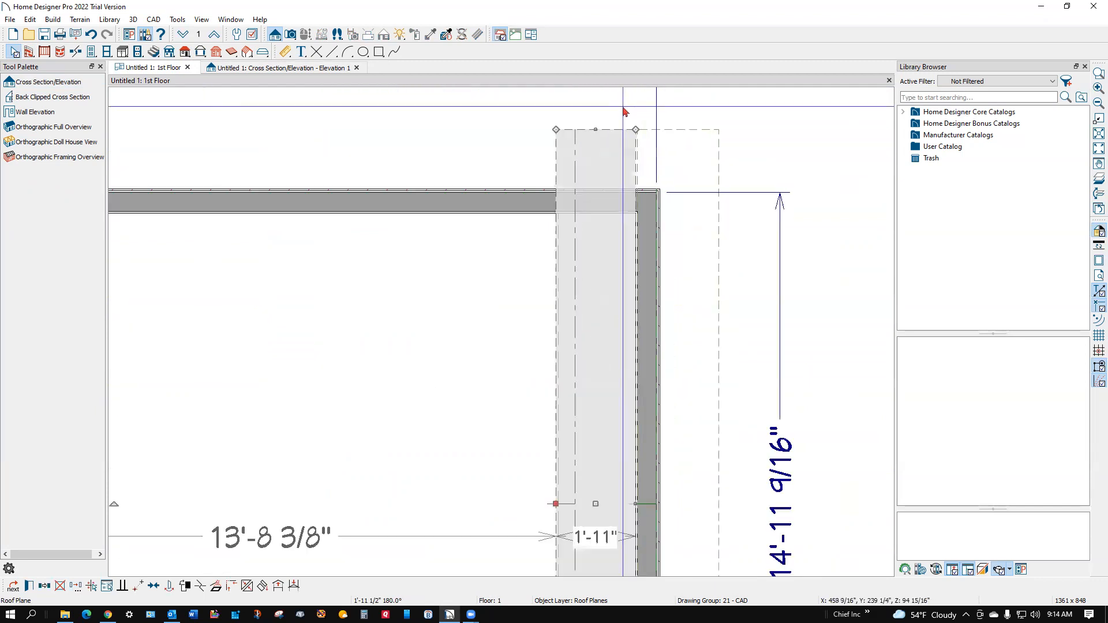
{"action": "scroll", "coordinate": [625, 111], "scroll_direction": "up", "scroll_amount": 4}
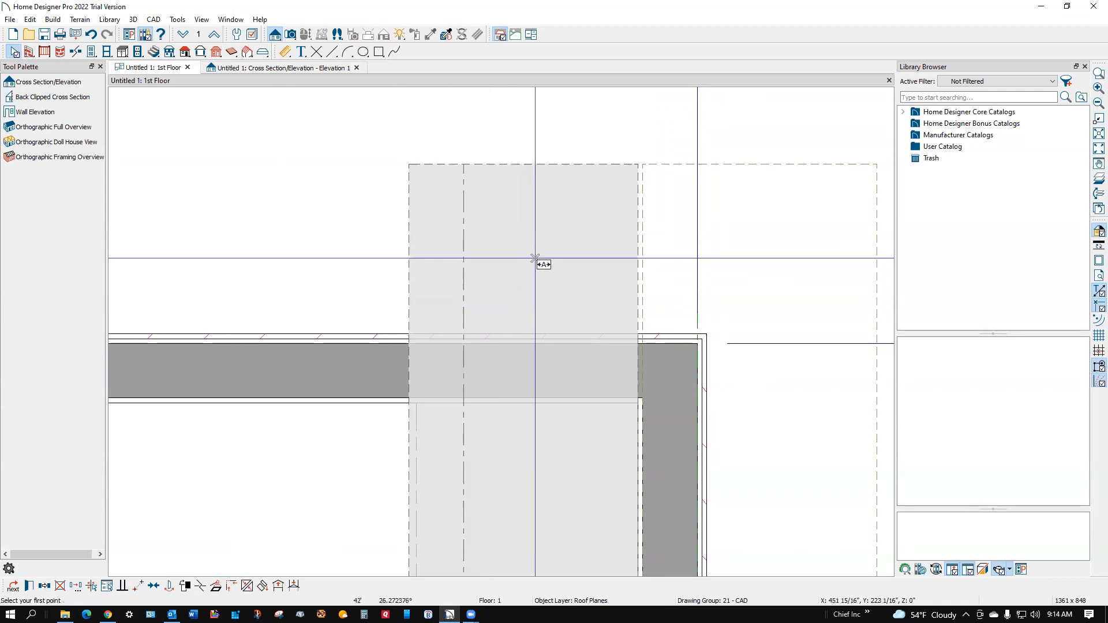
{"action": "left_click", "coordinate": [638, 163]}
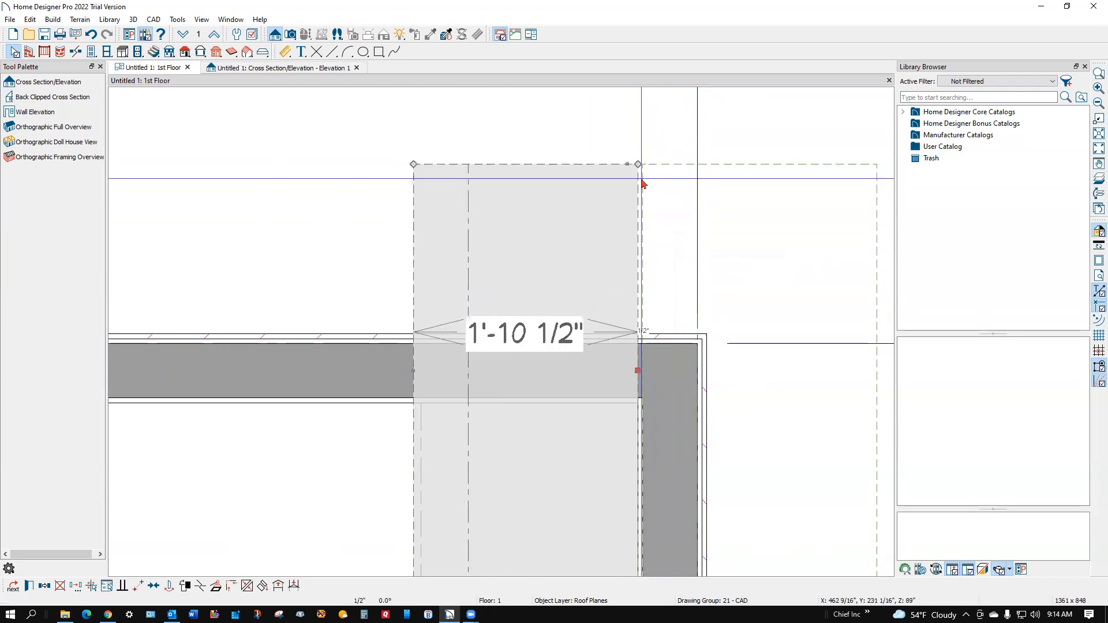
{"action": "scroll", "coordinate": [643, 184], "scroll_direction": "up", "scroll_amount": 3}
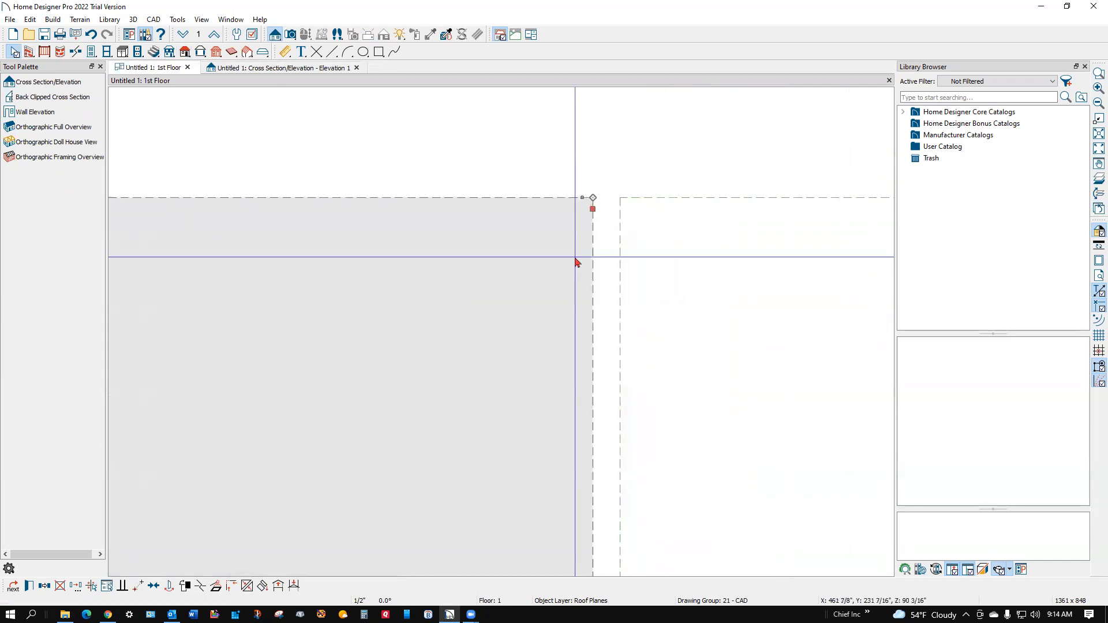
{"action": "left_click", "coordinate": [137, 587]}
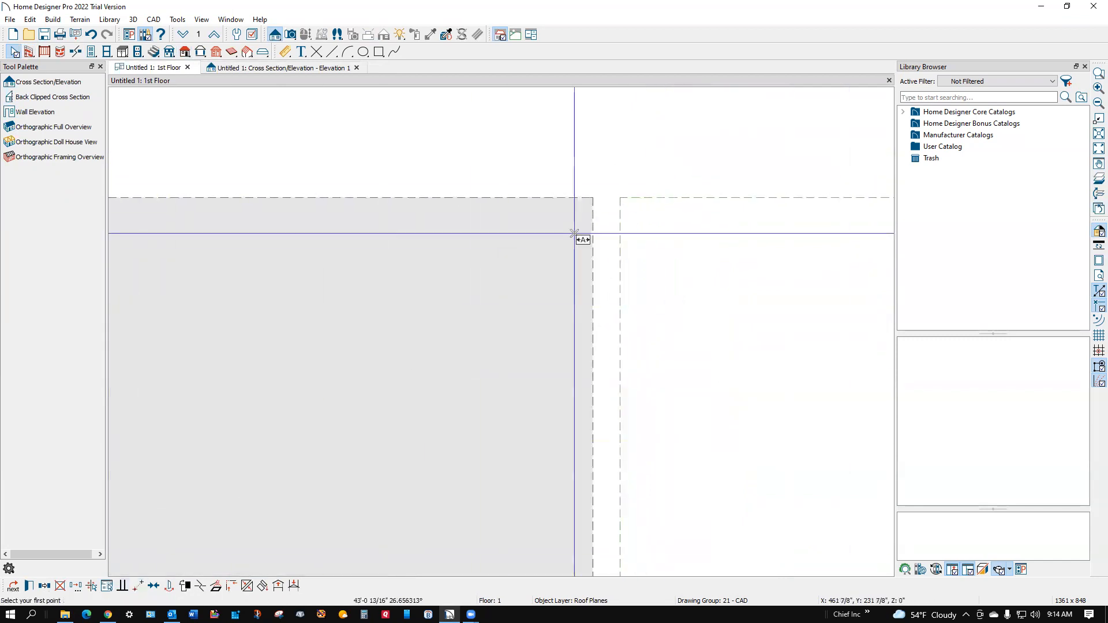
{"action": "left_click", "coordinate": [597, 196]}
{"action": "left_click", "coordinate": [621, 200]}
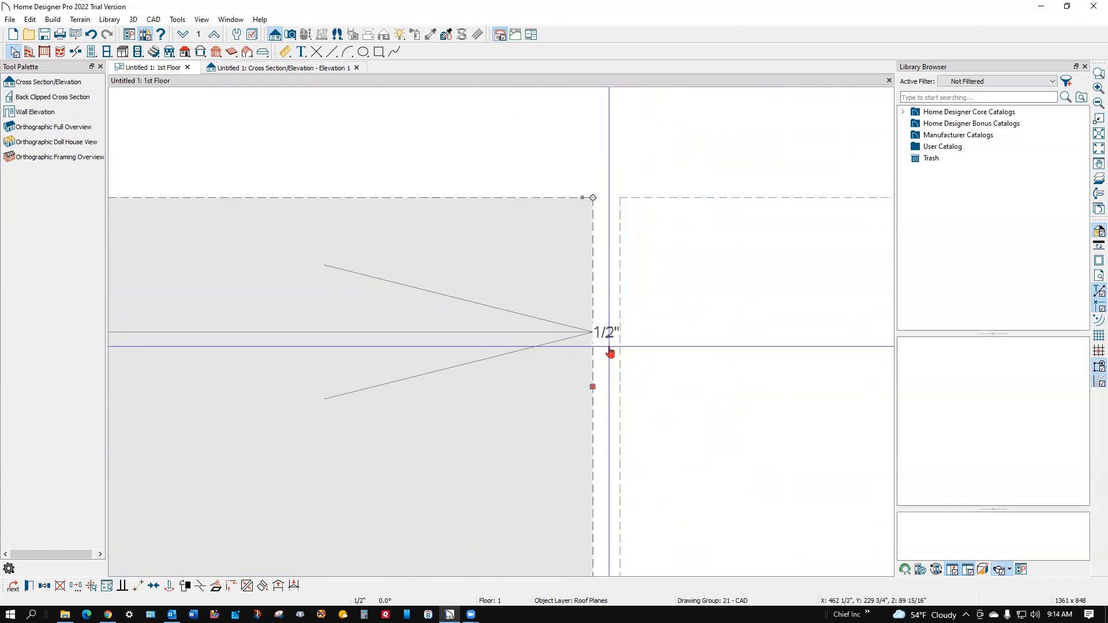
Step: Try to set the distance between the two roof planes to 0 and shift the copied plane's eave edge outward
{"action": "left_click", "coordinate": [610, 332]}
{"action": "type", "text": "0"}
{"action": "key", "text": "Return"}
{"action": "mouse_move", "coordinate": [592, 387]}
{"action": "left_mouse_down"}
{"action": "mouse_move", "coordinate": [617, 400]}
{"action": "mouse_move", "coordinate": [593, 400]}
{"action": "left_mouse_up"}
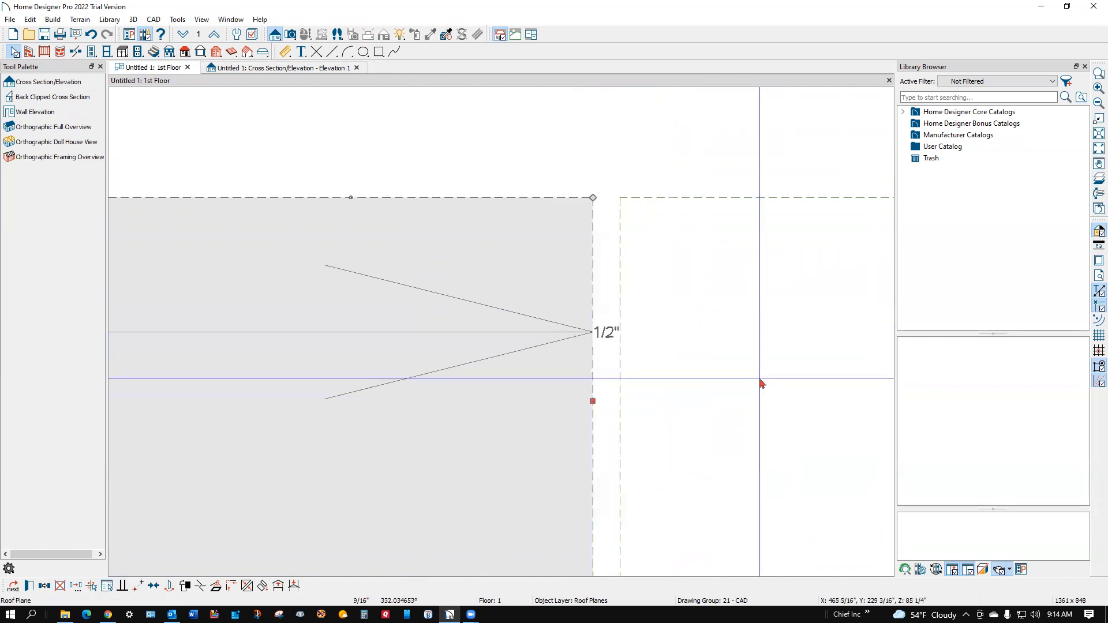
Step: Copy the original roof plane's baseline height value from its specification without changing the plane
{"action": "left_click", "coordinate": [622, 415]}
{"action": "double_click", "coordinate": [622, 417]}
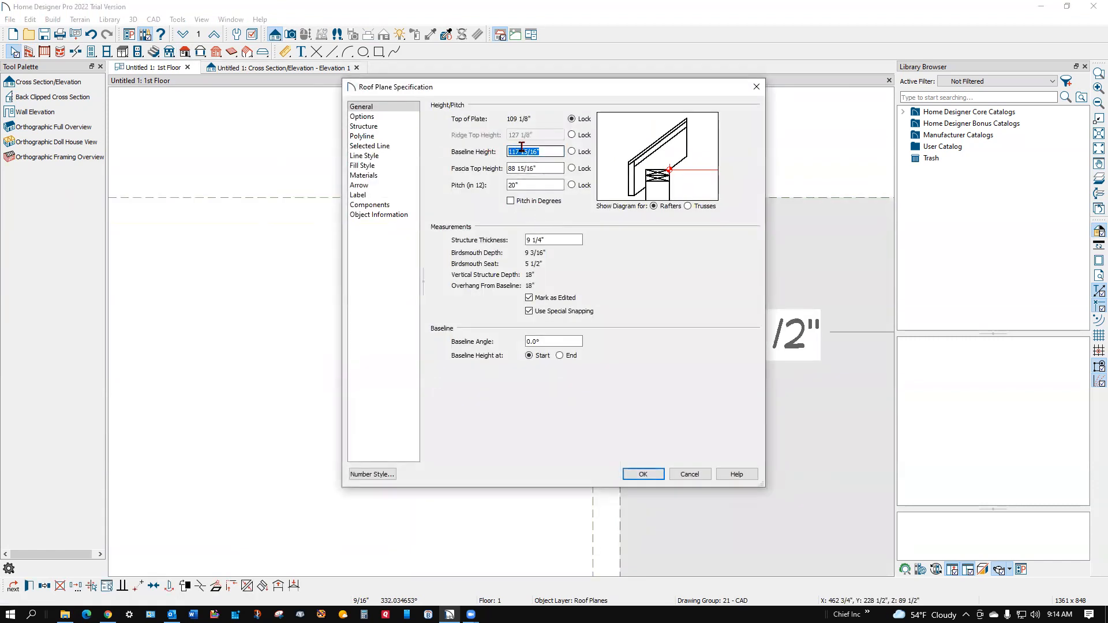
{"action": "right_click", "coordinate": [522, 149]}
{"action": "left_click", "coordinate": [568, 199]}
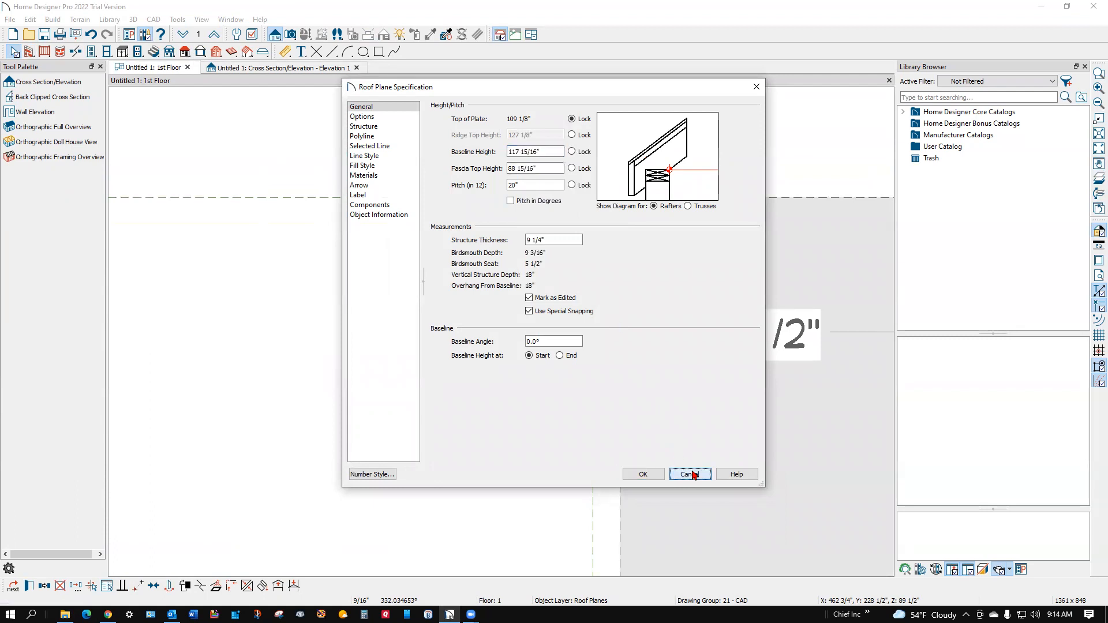
{"action": "left_click", "coordinate": [690, 474]}
Step: Lock the copied roof plane's pitch and set its fascia top height to 117 15/16"
{"action": "left_click", "coordinate": [589, 464]}
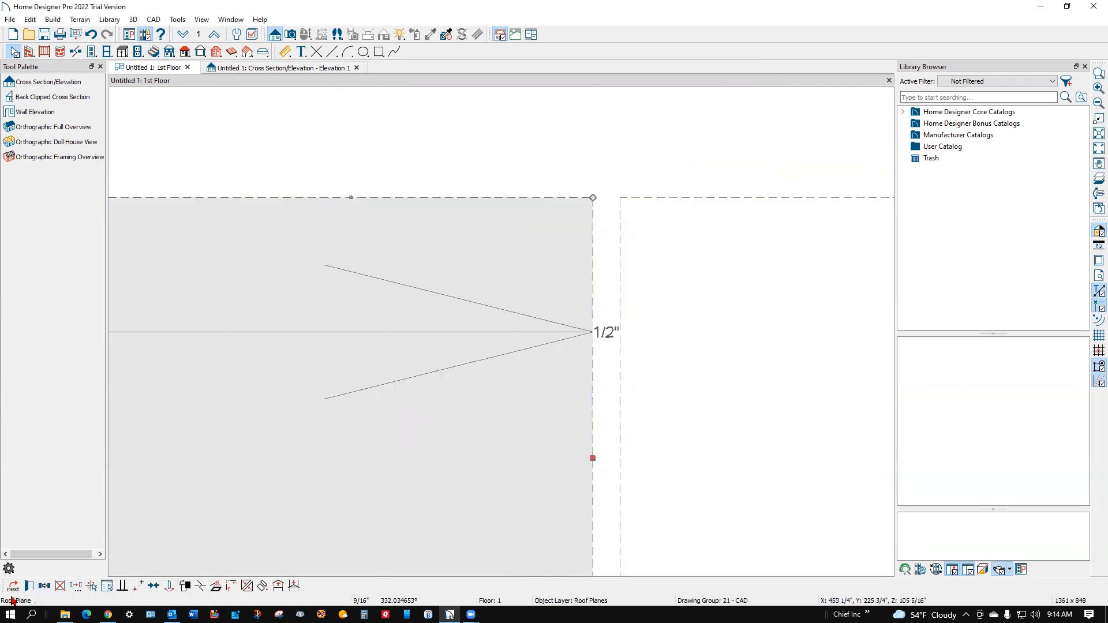
{"action": "left_click", "coordinate": [28, 587]}
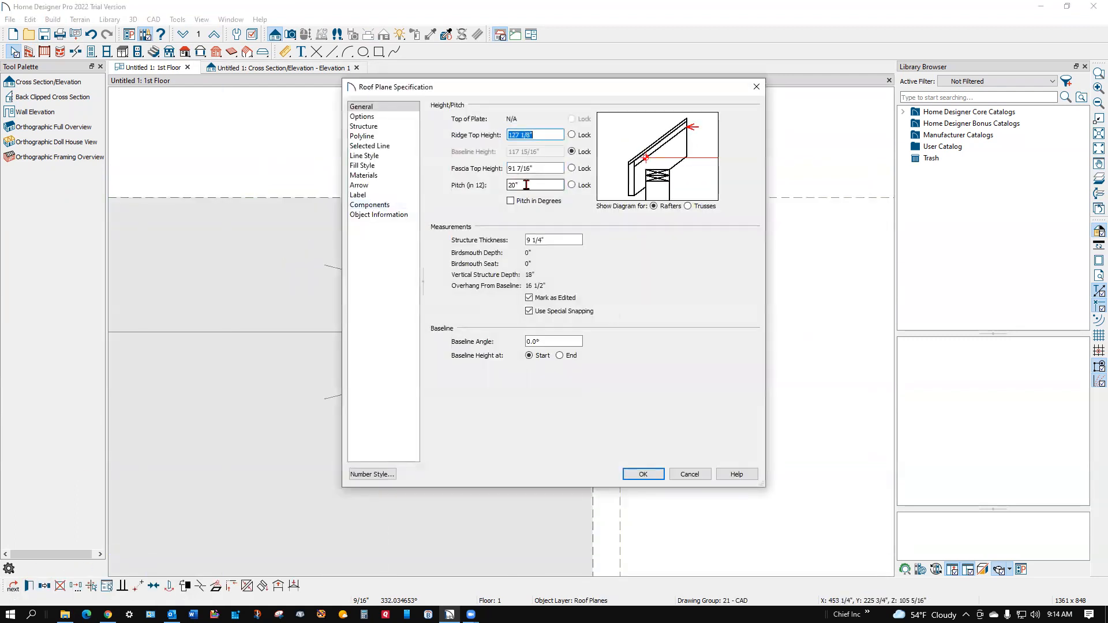
{"action": "left_click", "coordinate": [572, 185]}
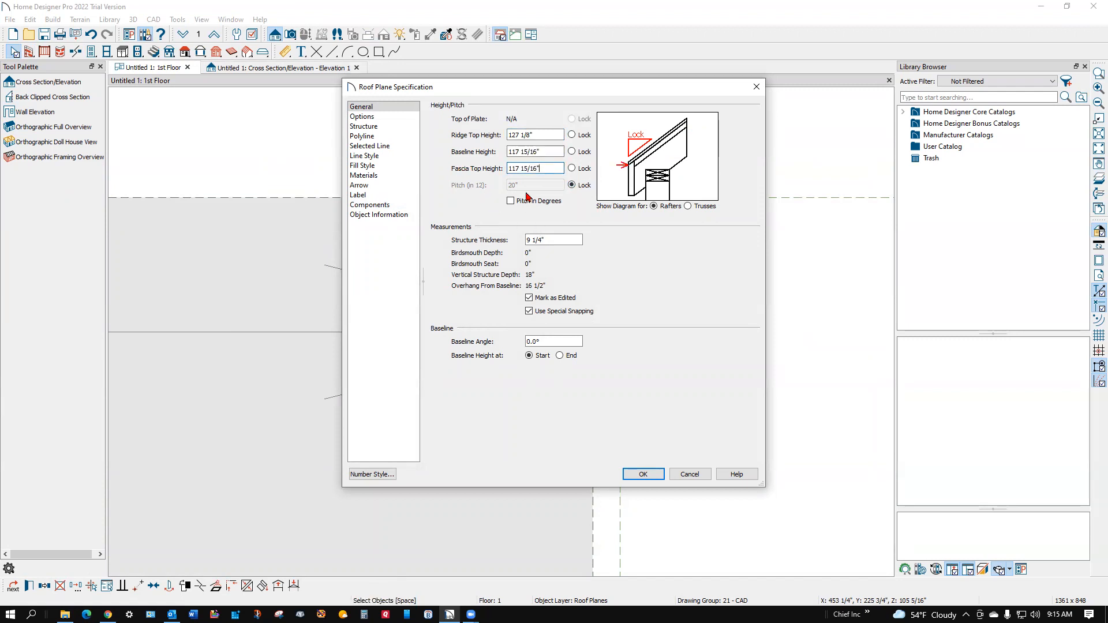
{"action": "left_click", "coordinate": [644, 473]}
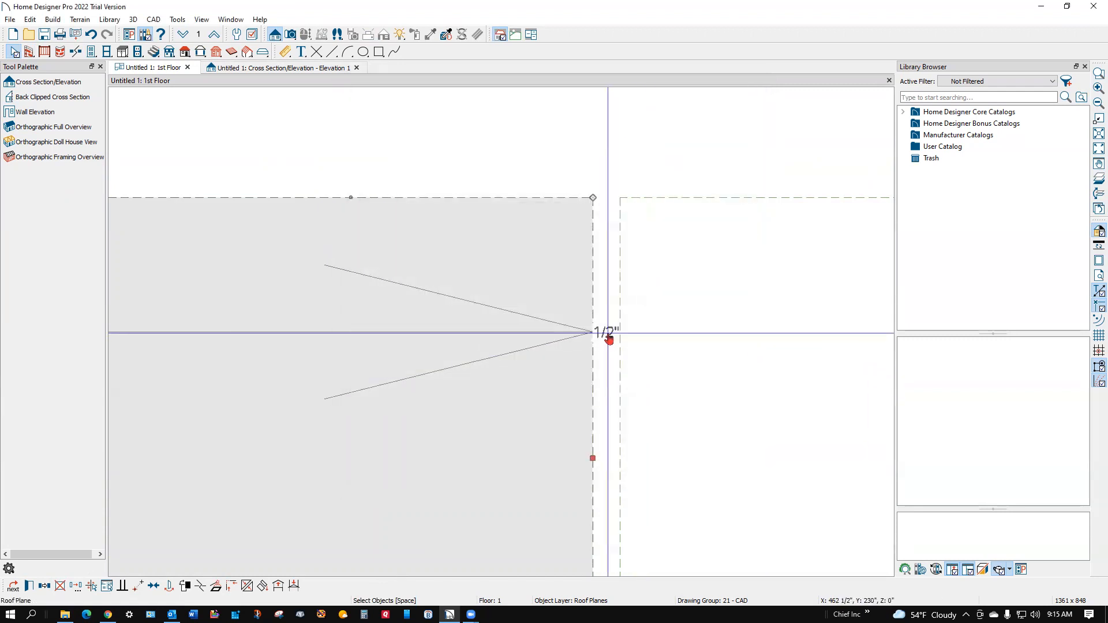
Step: Try again to bring the copied plane's eave edge against the original plane, using a distance of 0 and a direct edge move
{"action": "left_click", "coordinate": [608, 336]}
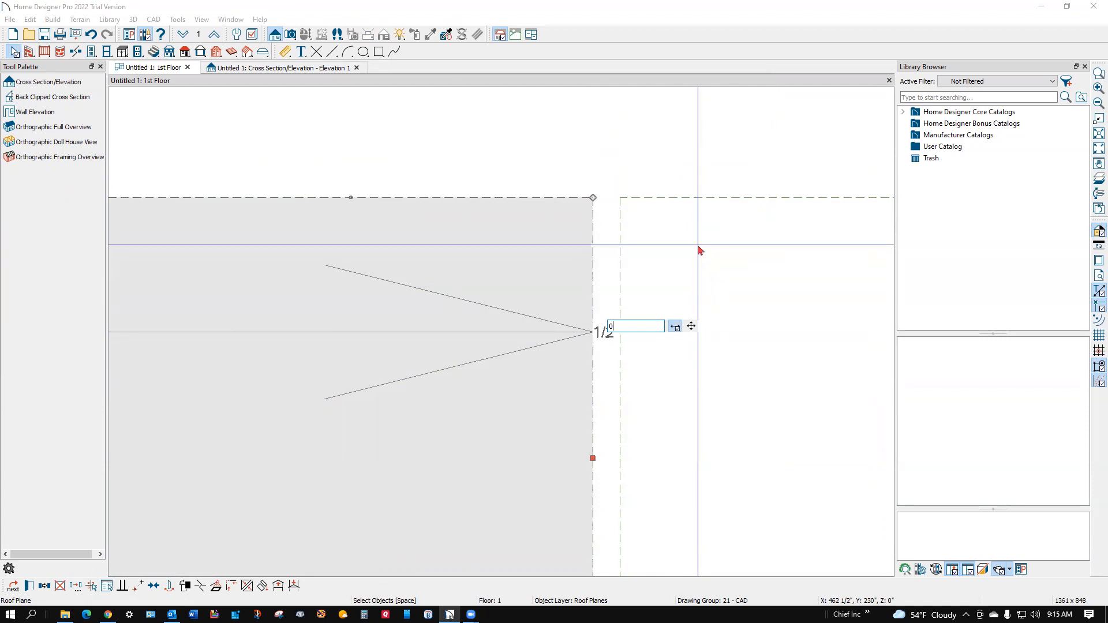
{"action": "key", "text": "Escape"}
{"action": "key", "text": "Escape"}
{"action": "left_click", "coordinate": [591, 372]}
{"action": "left_click_drag", "start_coordinate": [592, 372], "coordinate": [618, 393]}
{"action": "key", "text": "Escape"}
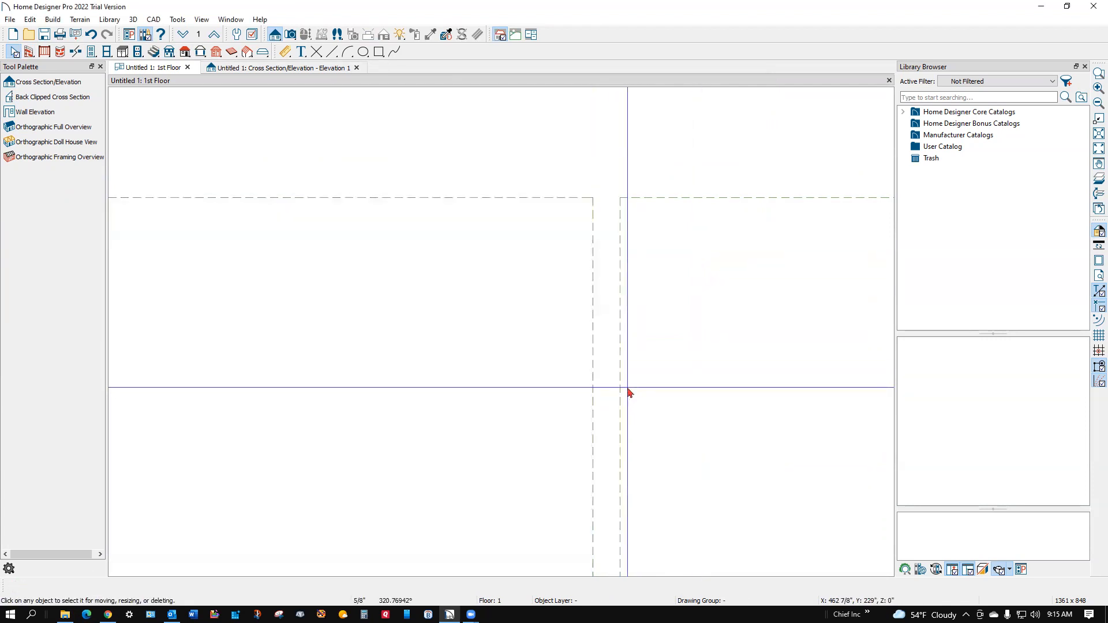
Step: Set the upper roof plane's pitch to 14 in 12 from the elevation view
{"action": "key", "text": "ctrl+Tab"}
{"action": "scroll", "coordinate": [661, 149], "scroll_direction": "up", "scroll_amount": 2}
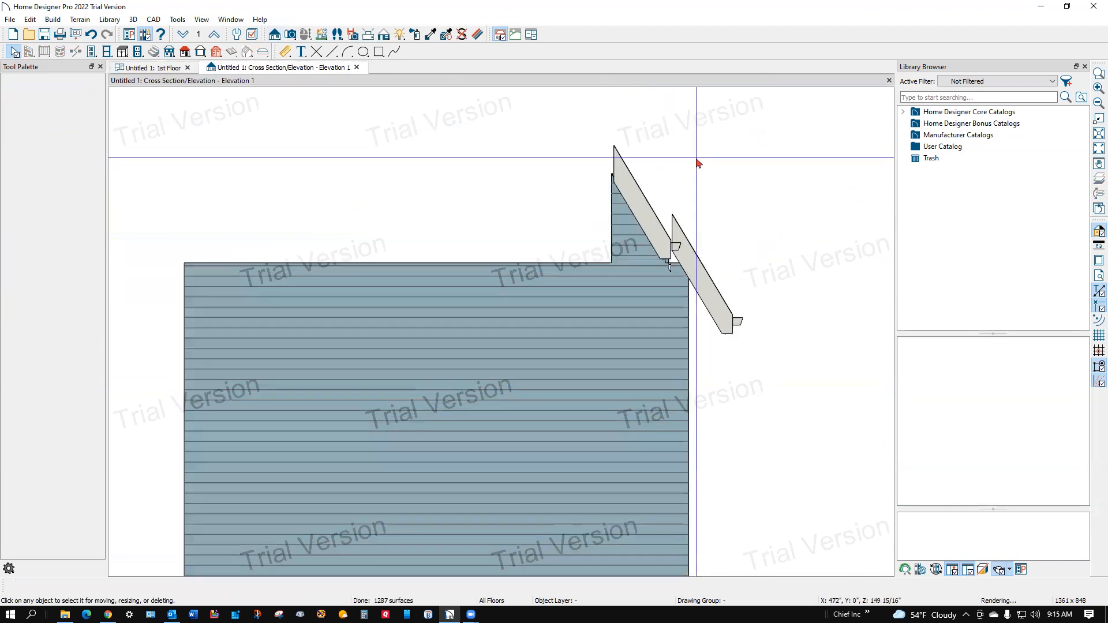
{"action": "scroll", "coordinate": [691, 179], "scroll_direction": "up", "scroll_amount": 2}
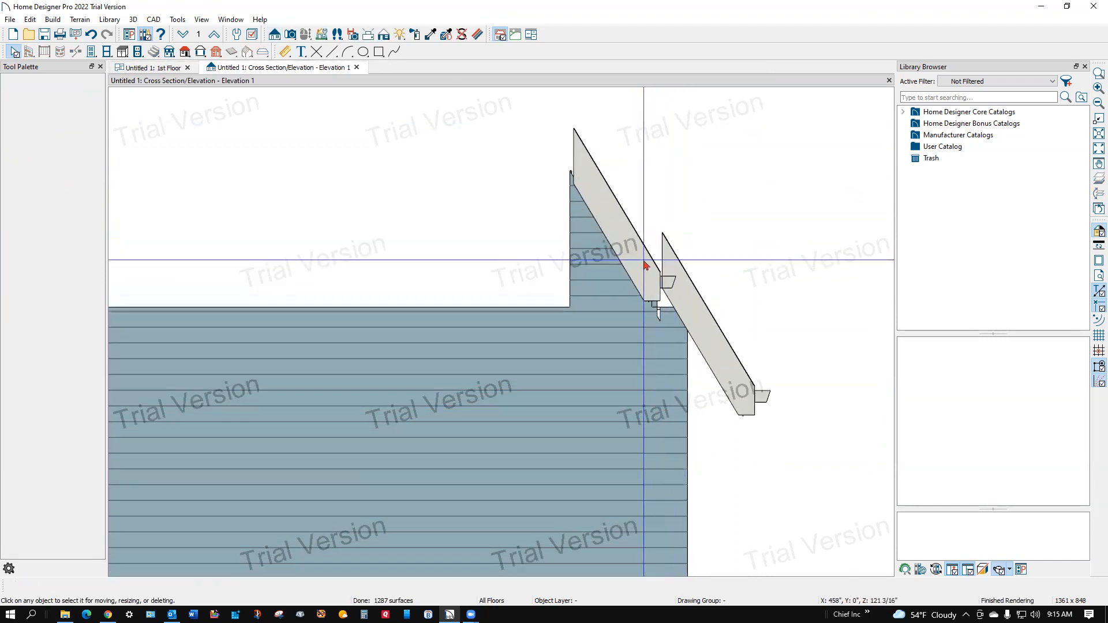
{"action": "double_click", "coordinate": [645, 265]}
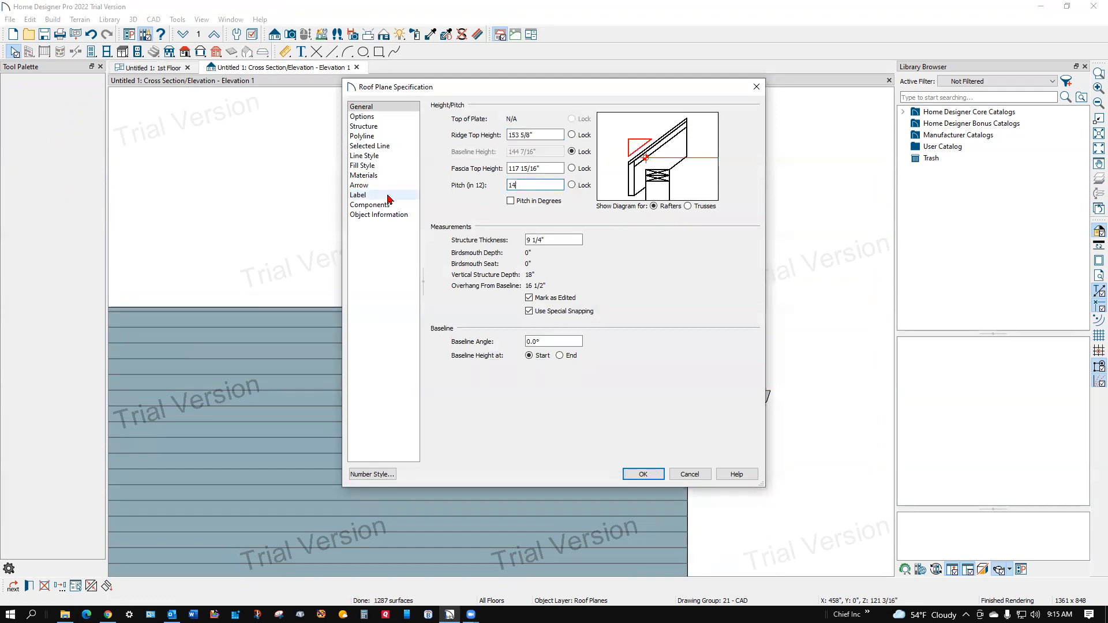
{"action": "left_click", "coordinate": [642, 474]}
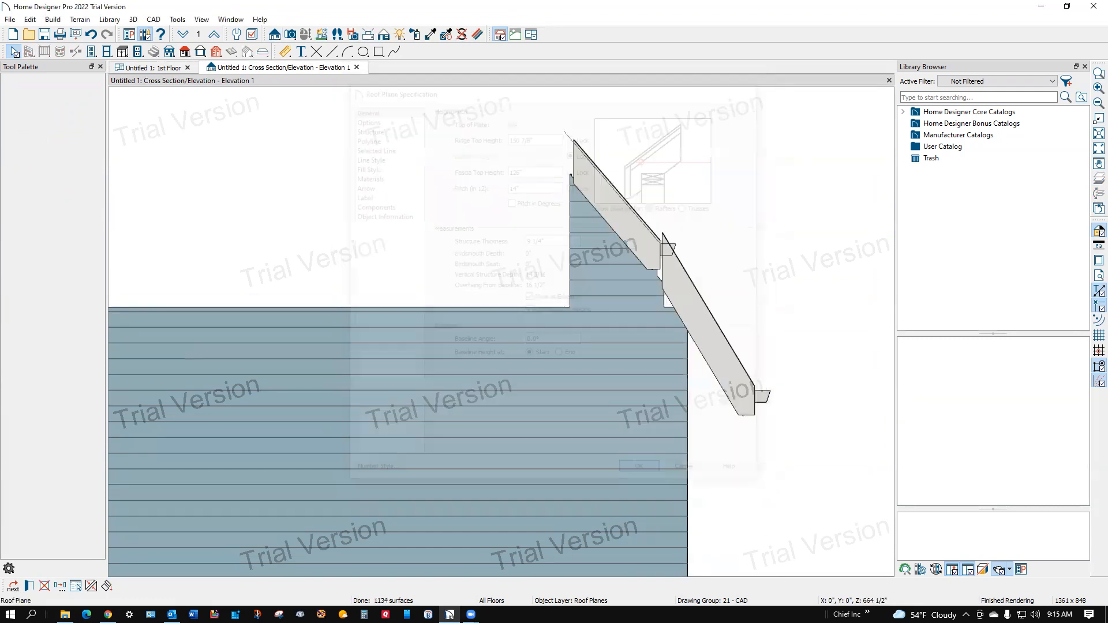
Step: Set the upper roof plane's pitch to 13 in 12 from the elevation view
{"action": "double_click", "coordinate": [626, 231]}
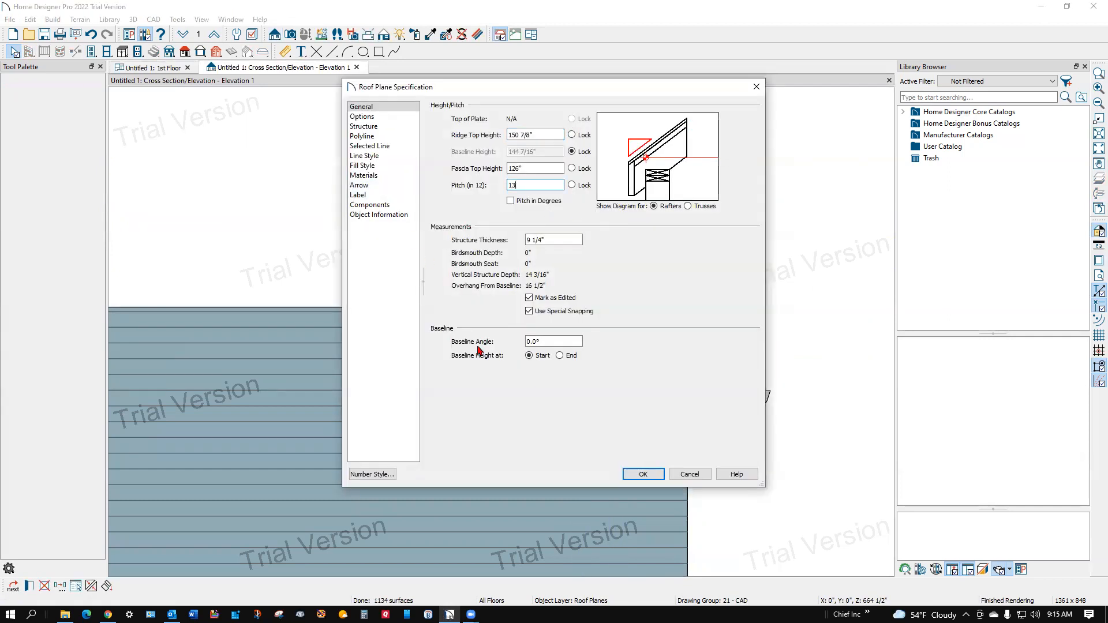
{"action": "left_click", "coordinate": [635, 476]}
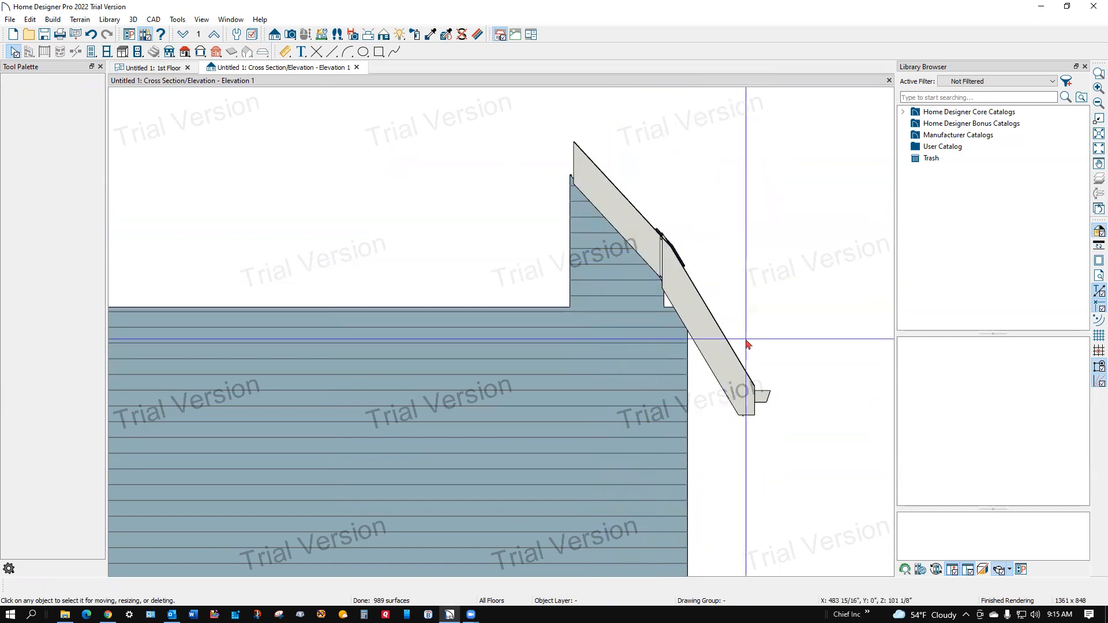
Step: Join the upper roof plane's eave edge to the lower roof plane in the floor plan, and check the joint in elevation
{"action": "key", "text": "ctrl+Tab"}
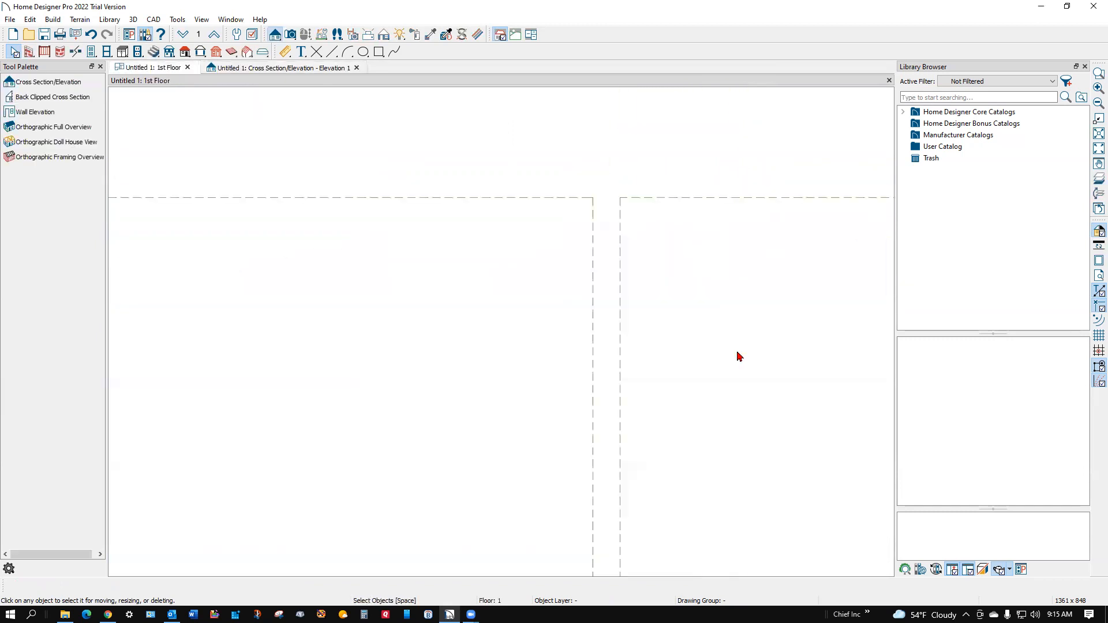
{"action": "scroll", "coordinate": [625, 184], "scroll_direction": "down", "scroll_amount": 4}
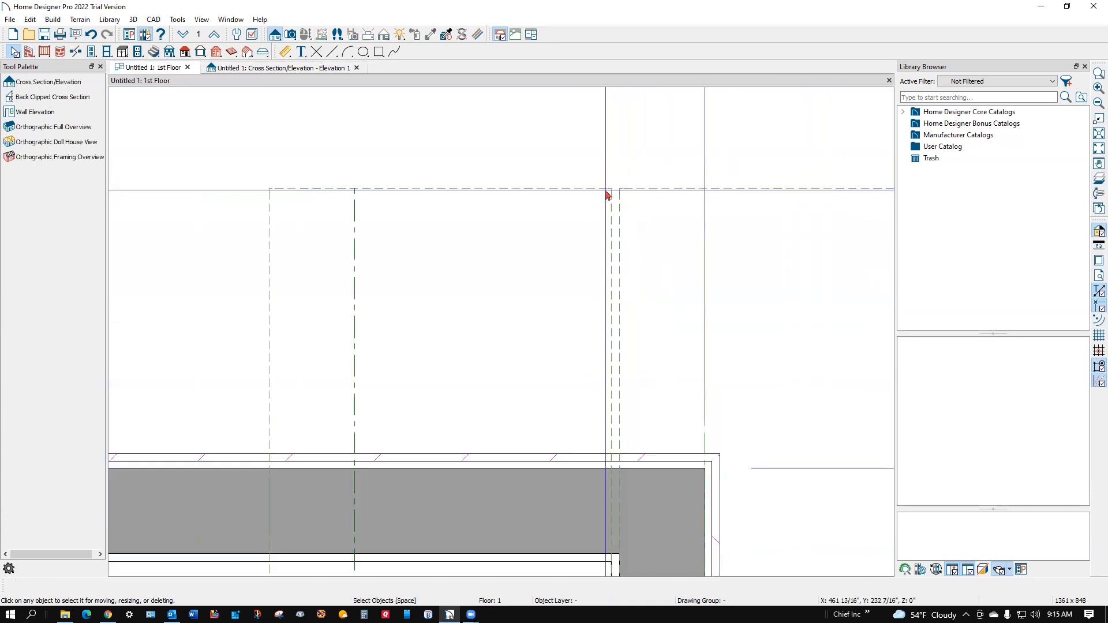
{"action": "left_click", "coordinate": [612, 235]}
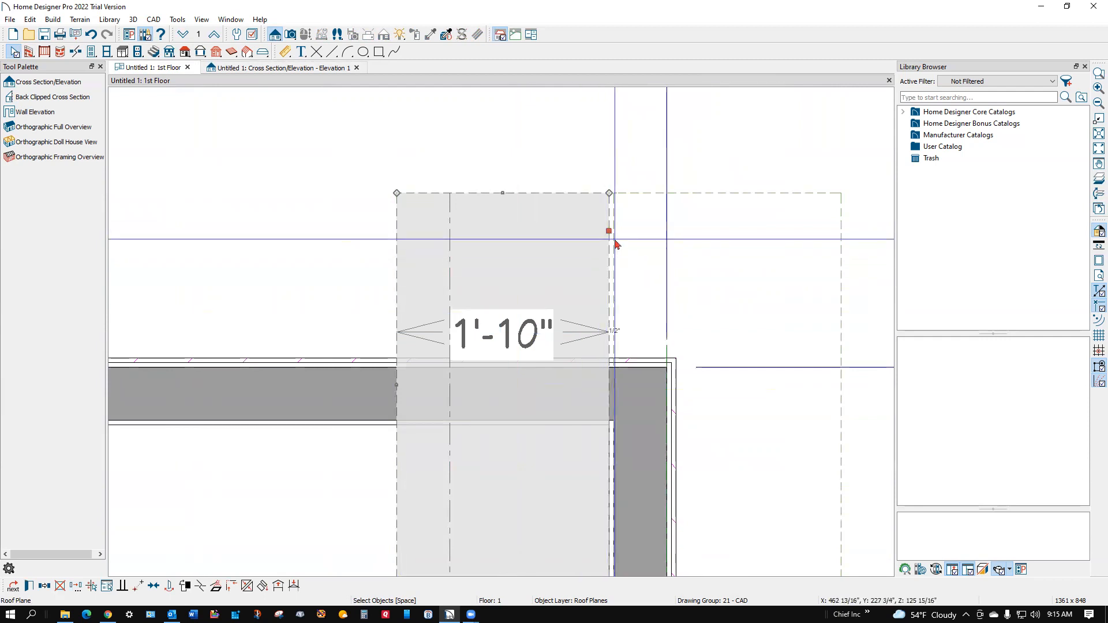
{"action": "left_click", "coordinate": [246, 586]}
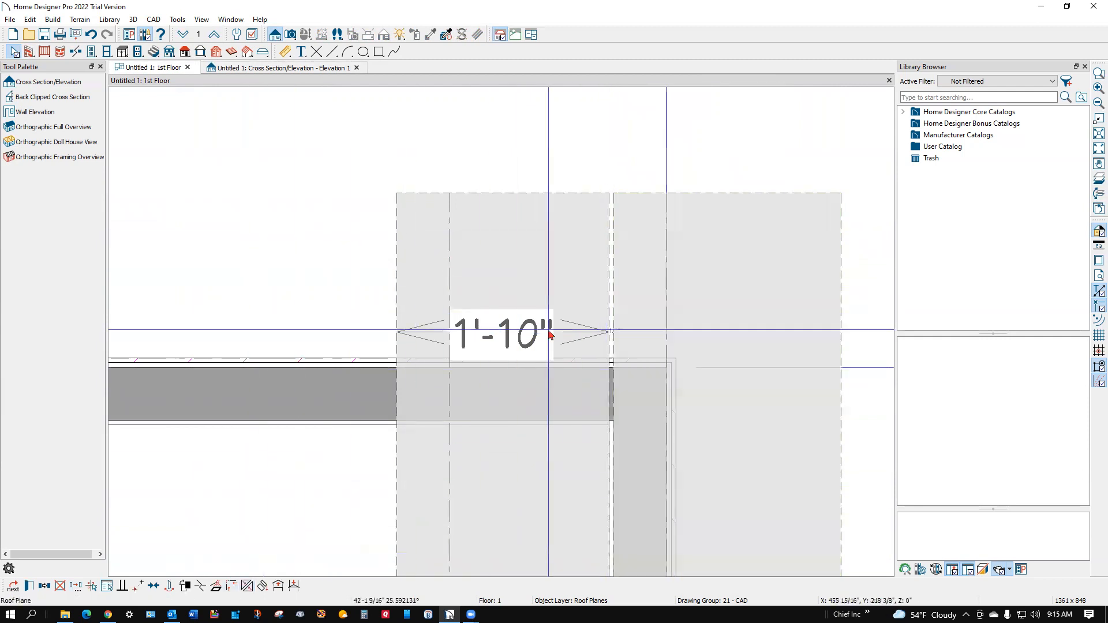
{"action": "left_click", "coordinate": [615, 312]}
{"action": "left_click", "coordinate": [668, 326]}
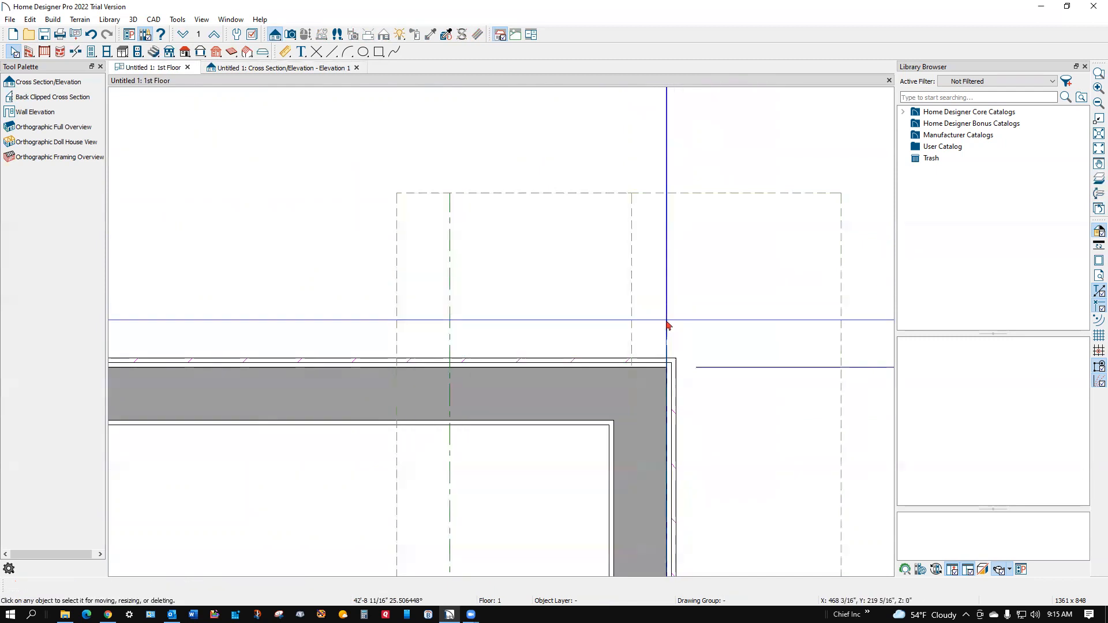
{"action": "key", "text": "ctrl+Tab"}
{"action": "scroll", "coordinate": [668, 326], "scroll_direction": "down", "scroll_amount": 3}
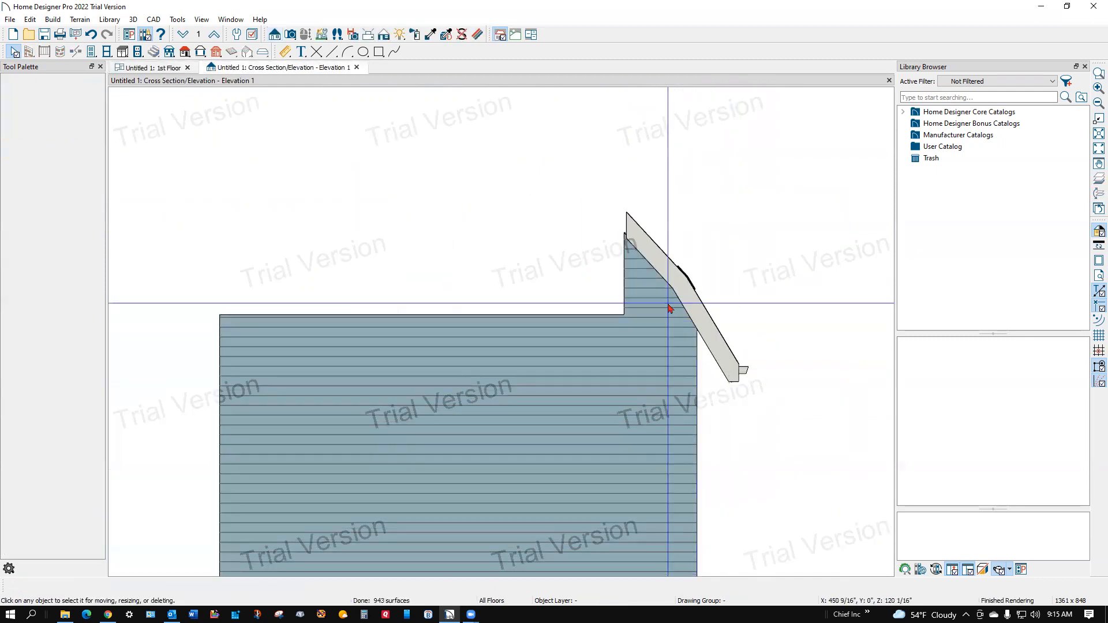
Step: Copy the 13 in 12 roof plane about 2'-0 5/16" toward the building's interior in the floor plan
{"action": "key", "text": "ctrl+Tab"}
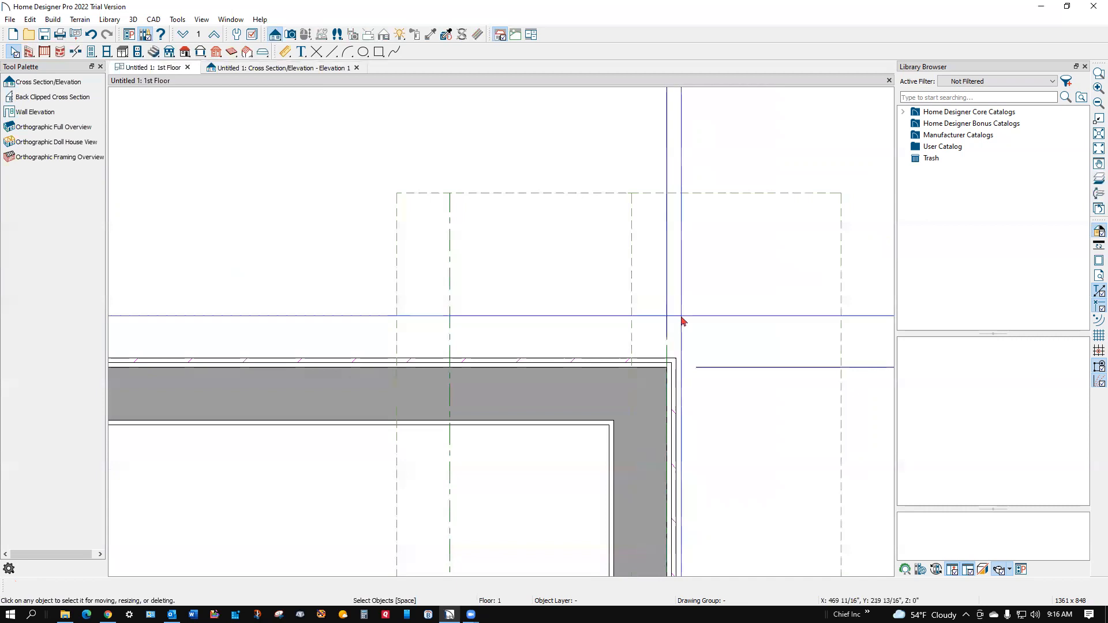
{"action": "scroll", "coordinate": [682, 321], "scroll_direction": "down", "scroll_amount": 4}
{"action": "scroll", "coordinate": [658, 300], "scroll_direction": "down", "scroll_amount": 3}
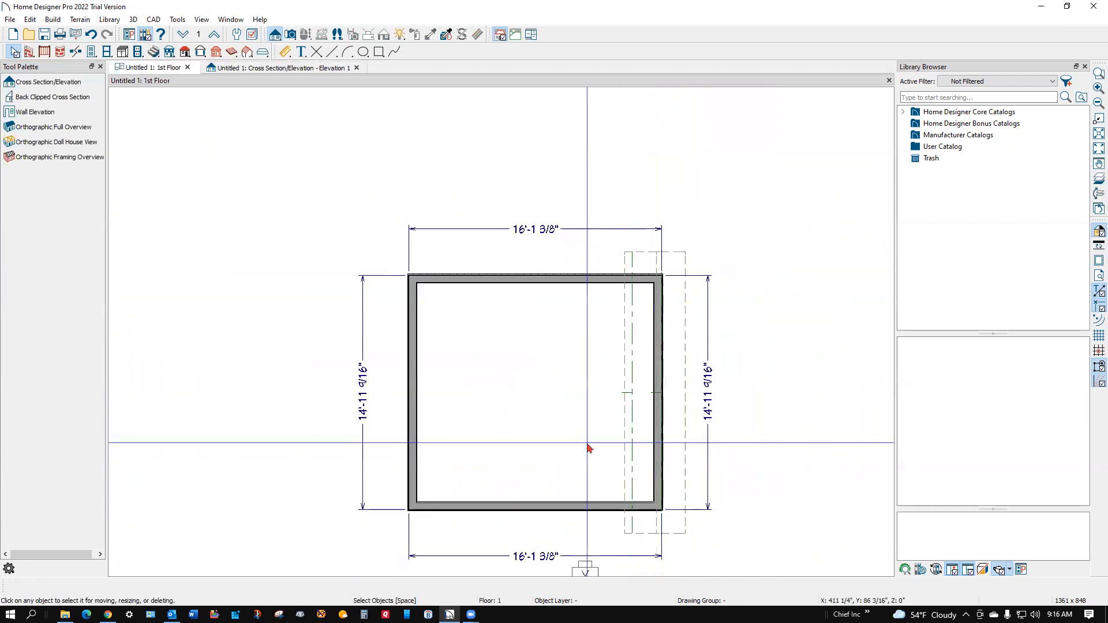
{"action": "scroll", "coordinate": [635, 508], "scroll_direction": "up", "scroll_amount": 2}
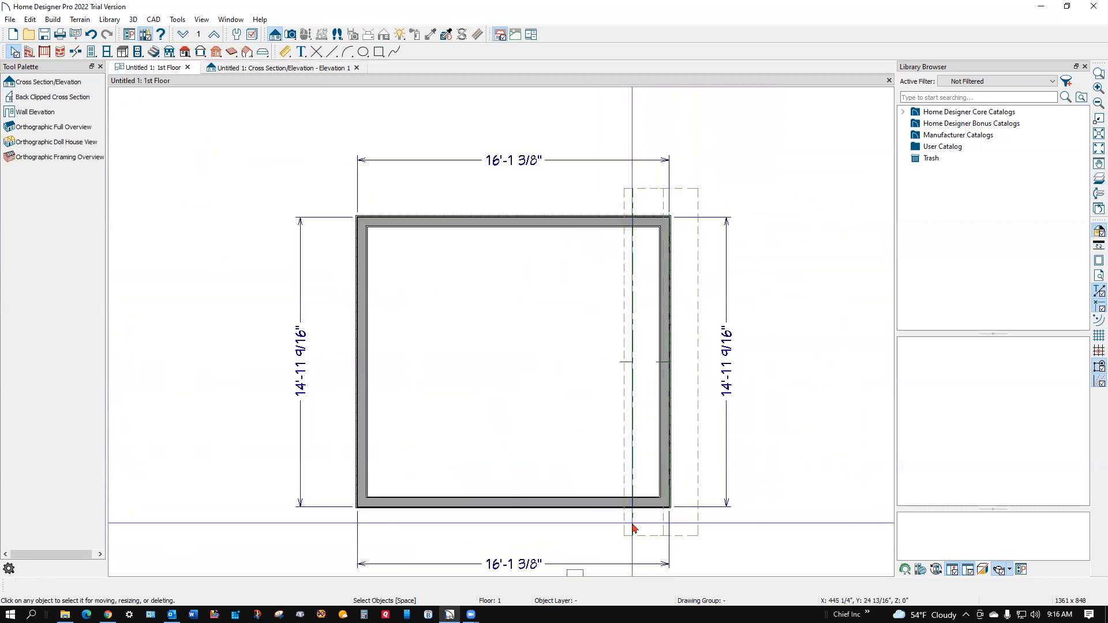
{"action": "left_click", "coordinate": [627, 419]}
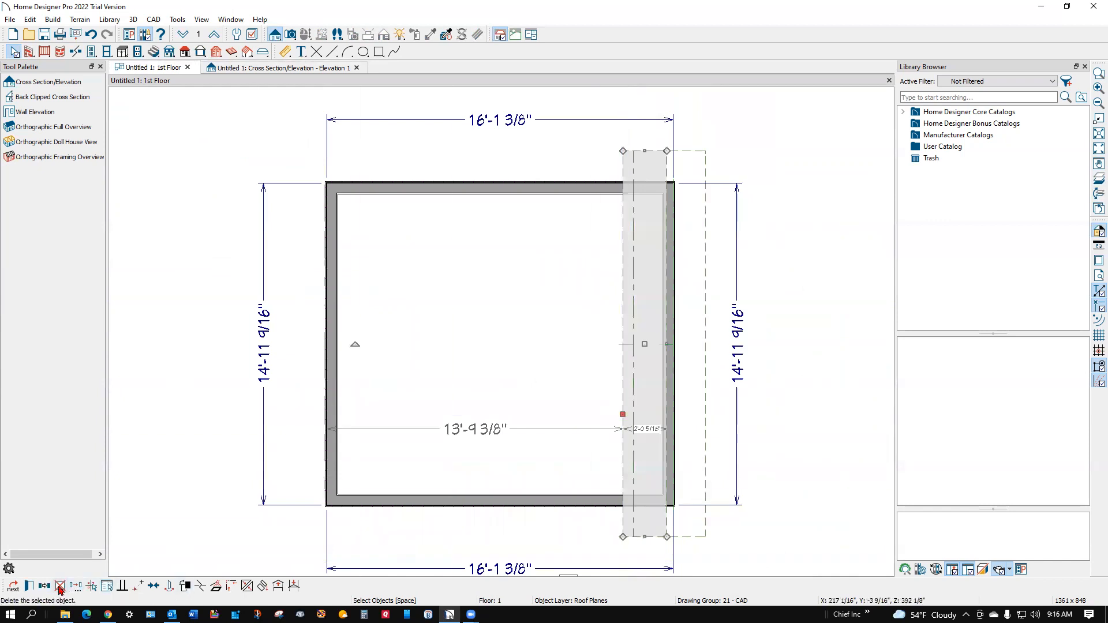
{"action": "left_click", "coordinate": [43, 586]}
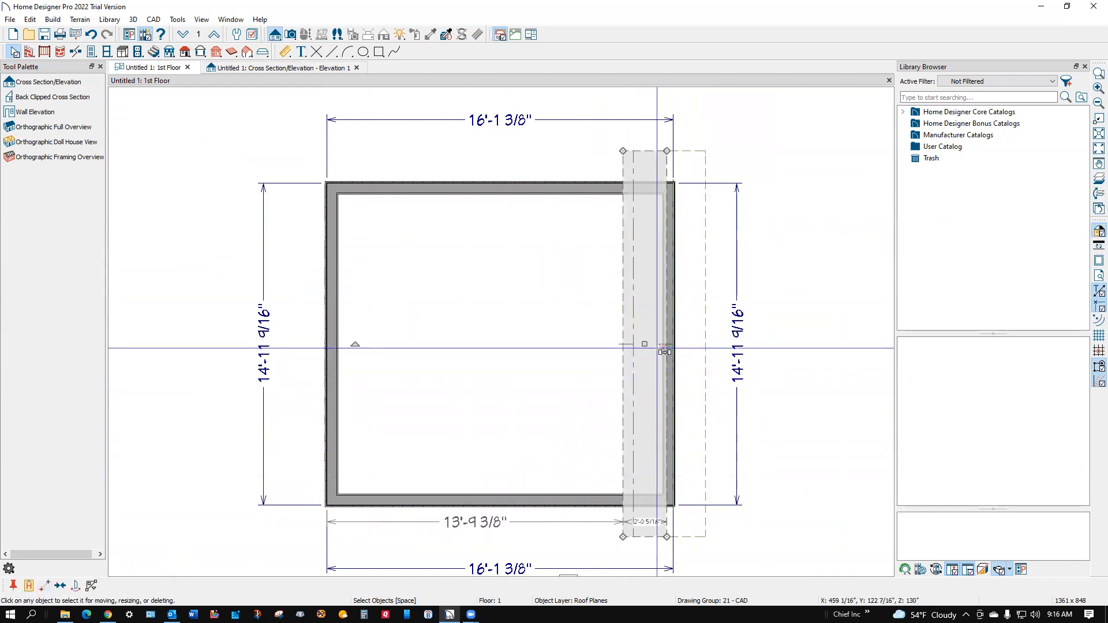
{"action": "left_click_drag", "start_coordinate": [645, 344], "coordinate": [601, 344]}
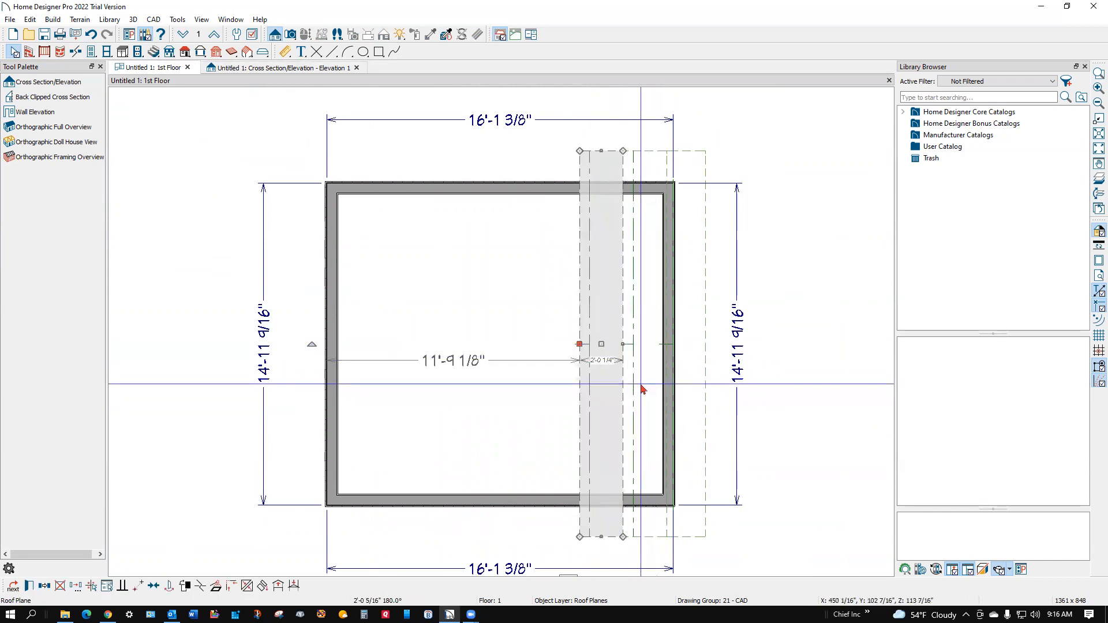
{"action": "key", "text": "Escape"}
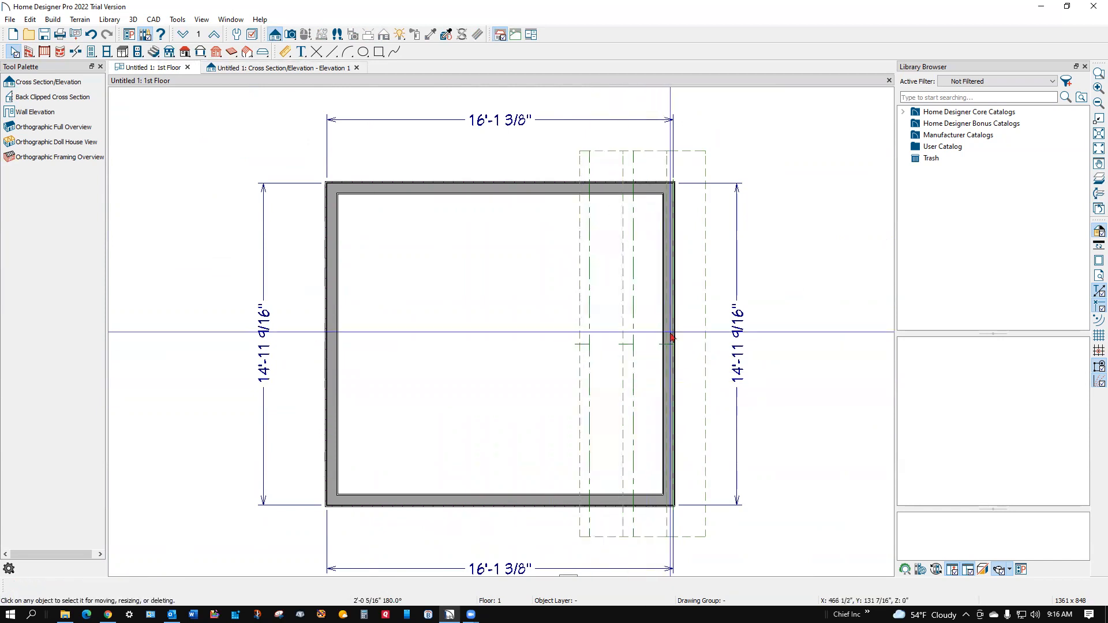
Step: Shift the new third roof plane slightly toward the wall and set its pitch to 10 in 12
{"action": "left_click", "coordinate": [583, 292]}
{"action": "mouse_move", "coordinate": [599, 344]}
{"action": "left_mouse_down"}
{"action": "mouse_move", "coordinate": [554, 343]}
{"action": "mouse_move", "coordinate": [611, 346]}
{"action": "left_mouse_up"}
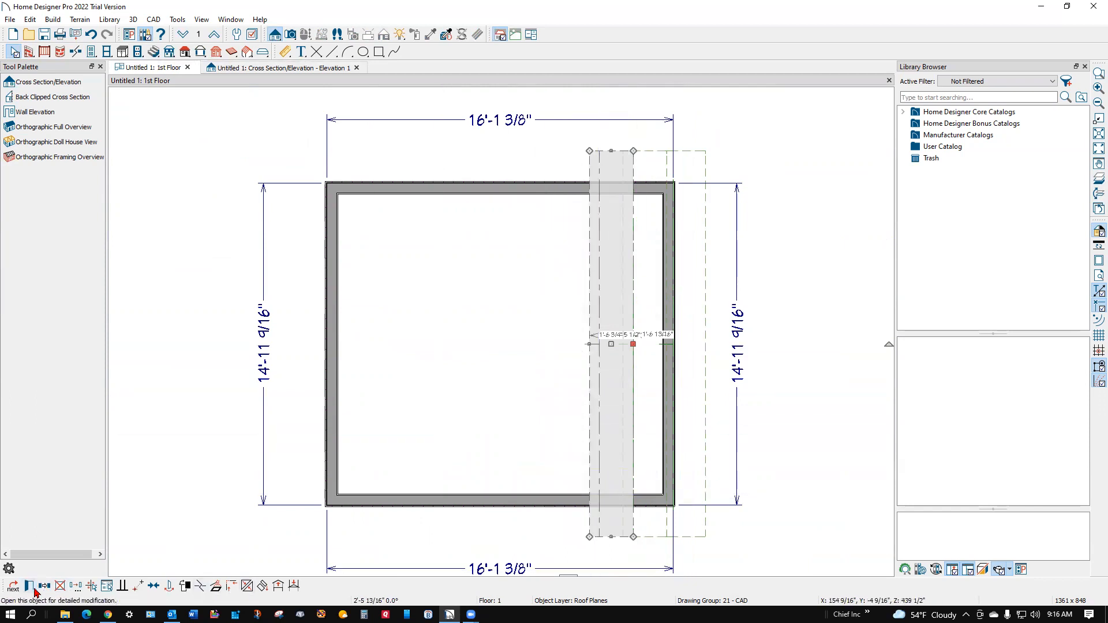
{"action": "left_click", "coordinate": [29, 586]}
{"action": "left_click", "coordinate": [551, 184]}
{"action": "type", "text": "10"}
{"action": "left_click", "coordinate": [642, 474]}
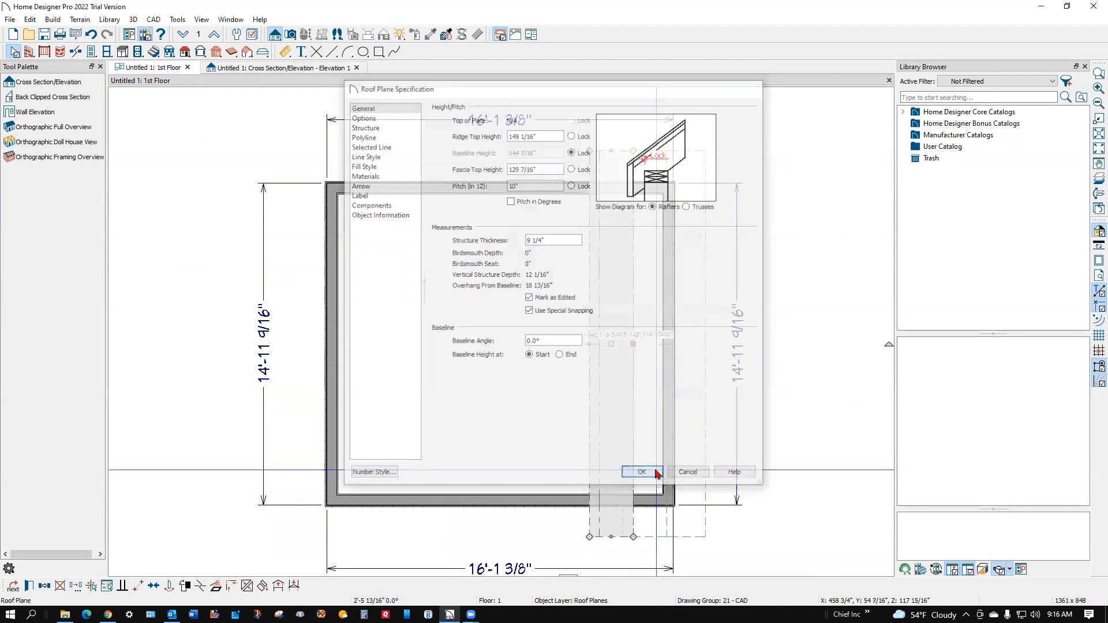
{"action": "scroll", "coordinate": [616, 190], "scroll_direction": "up", "scroll_amount": 3}
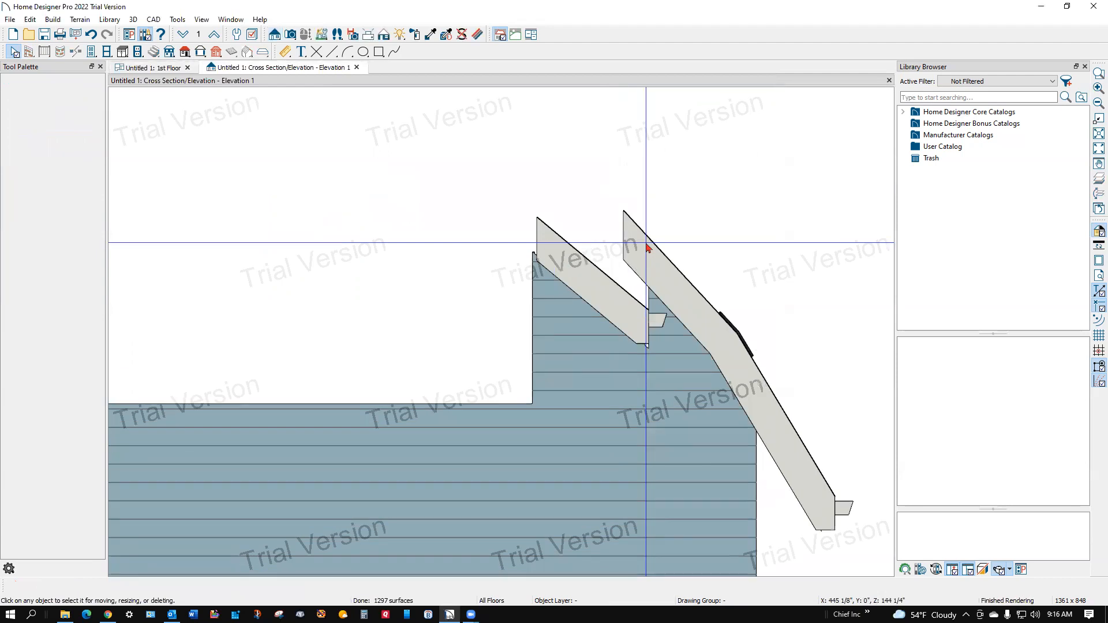
Step: Copy the middle roof plane's ridge top height from its specification without changing the plane
{"action": "key", "text": "ctrl+Tab"}
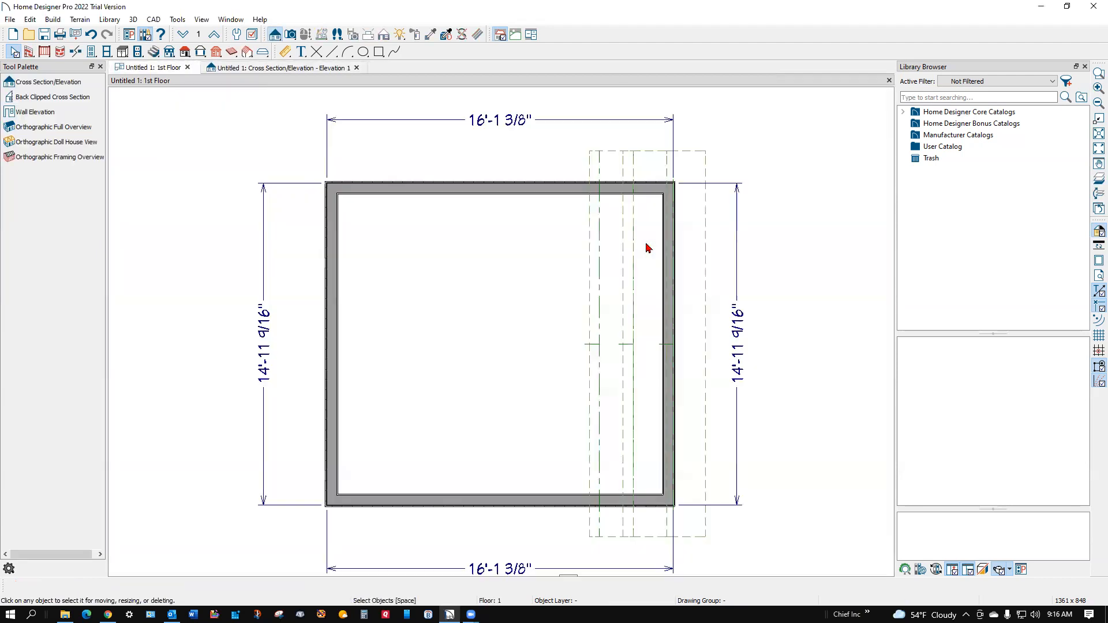
{"action": "left_click", "coordinate": [589, 405]}
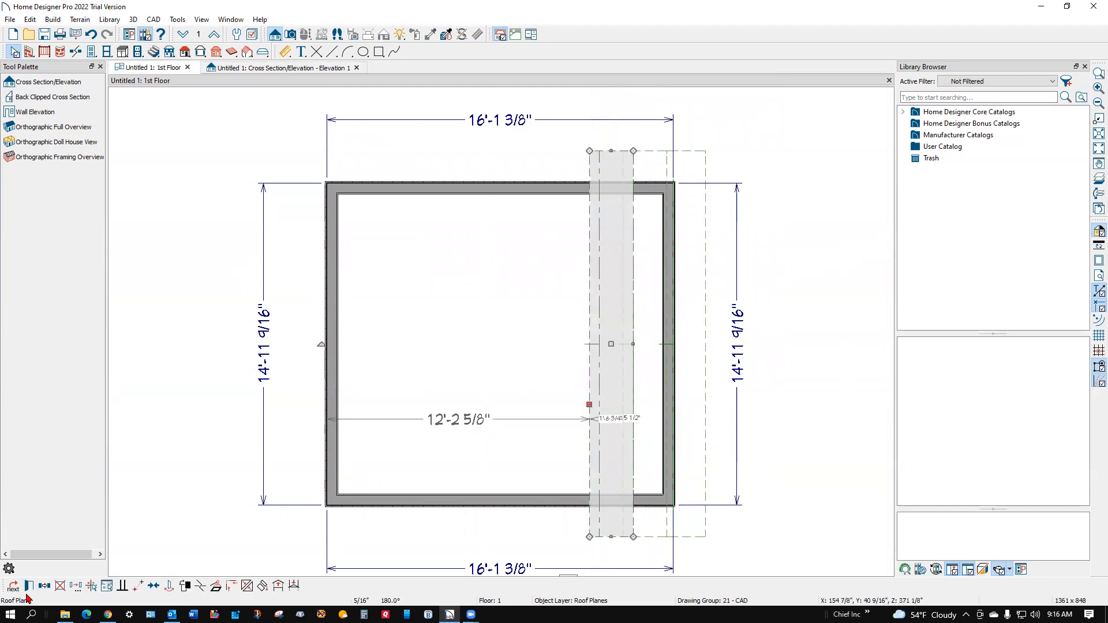
{"action": "left_click", "coordinate": [645, 151]}
{"action": "left_click", "coordinate": [43, 584]}
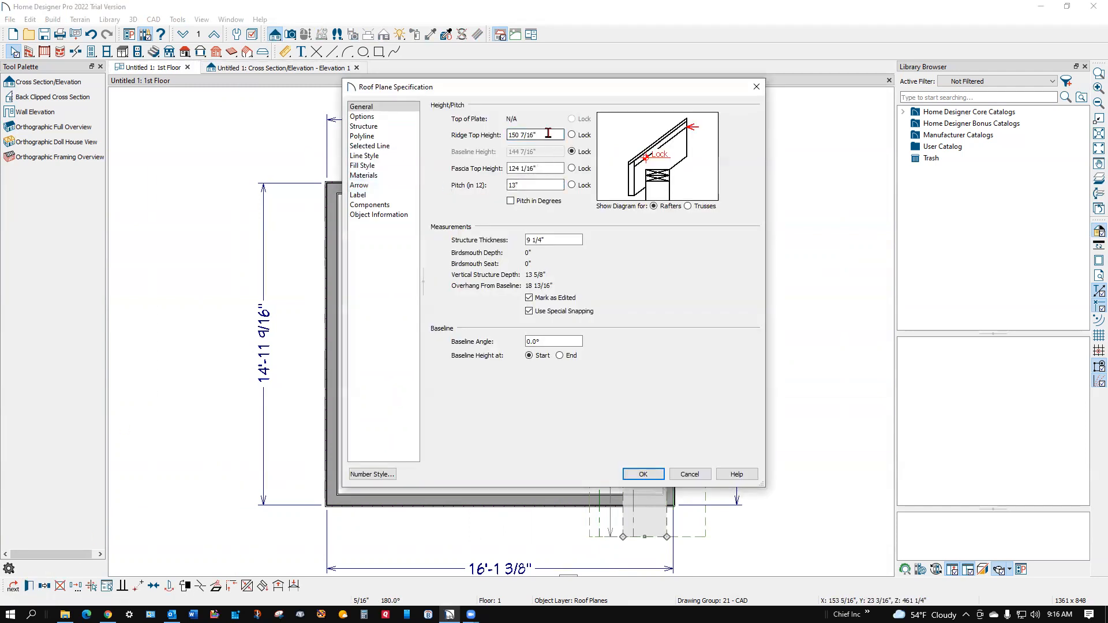
{"action": "right_click", "coordinate": [528, 137]}
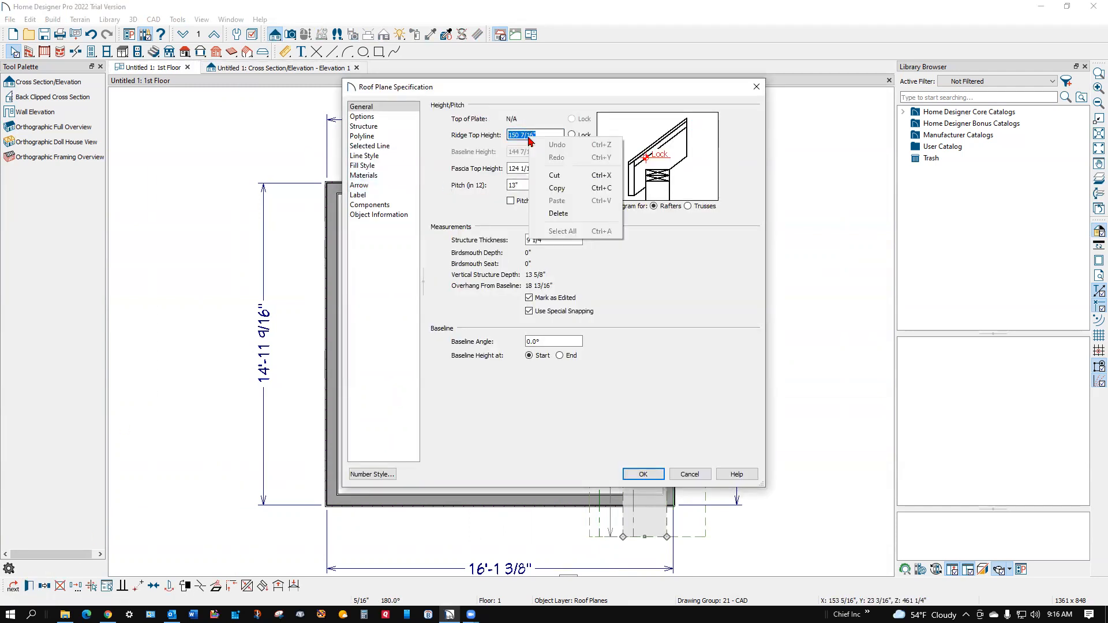
{"action": "left_click", "coordinate": [568, 183]}
{"action": "left_click", "coordinate": [690, 474]}
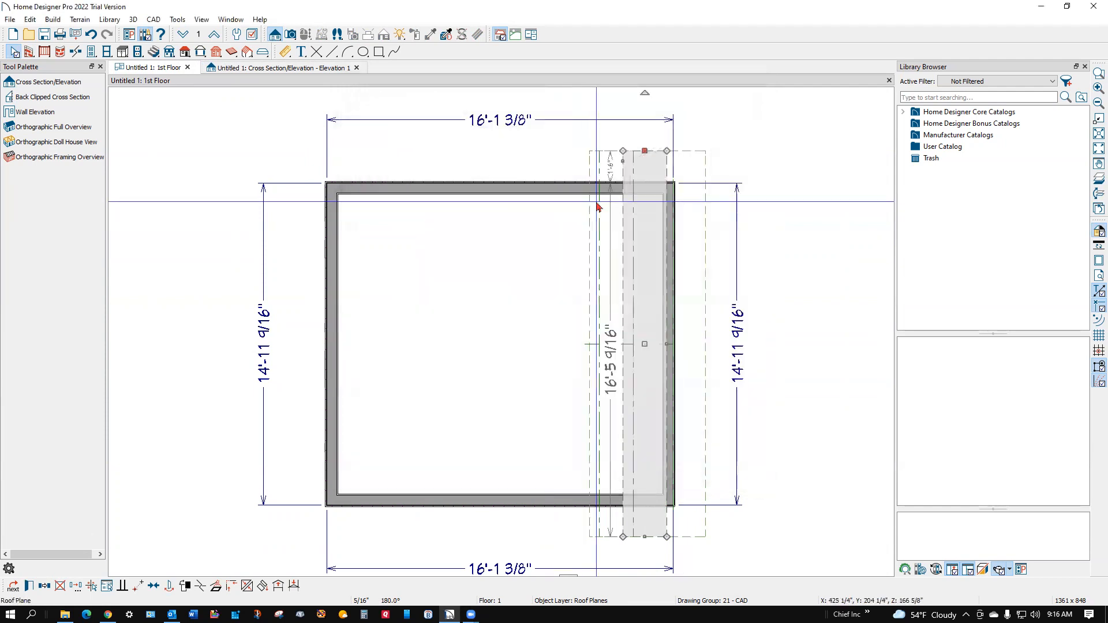
Step: Set the third roof plane's fascia top height to the copied 150 7/16"
{"action": "left_click", "coordinate": [604, 154]}
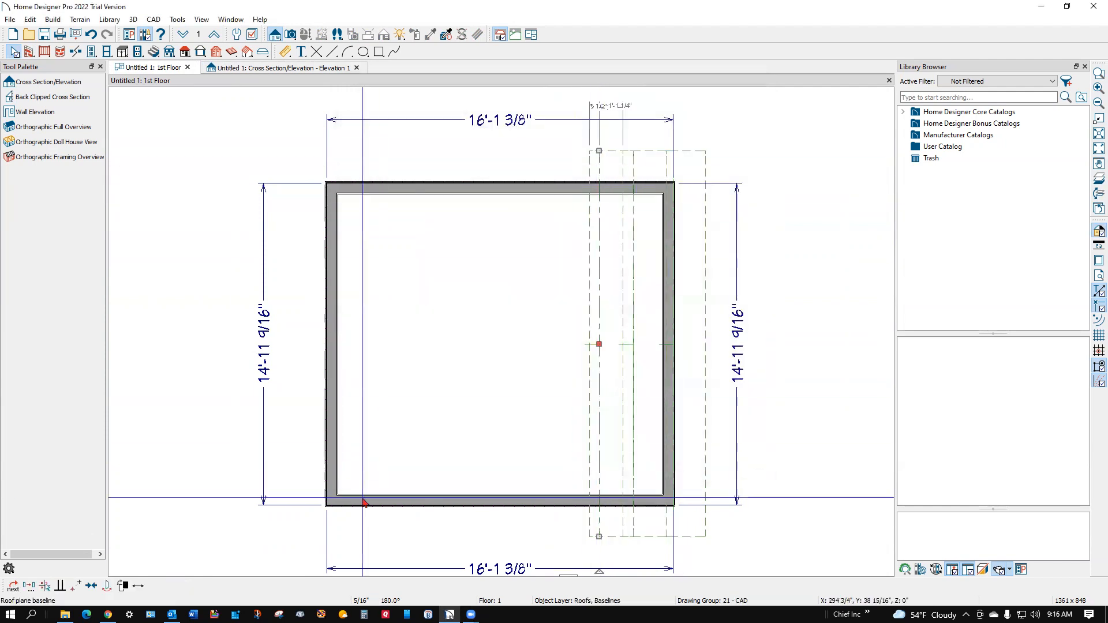
{"action": "left_click", "coordinate": [599, 152]}
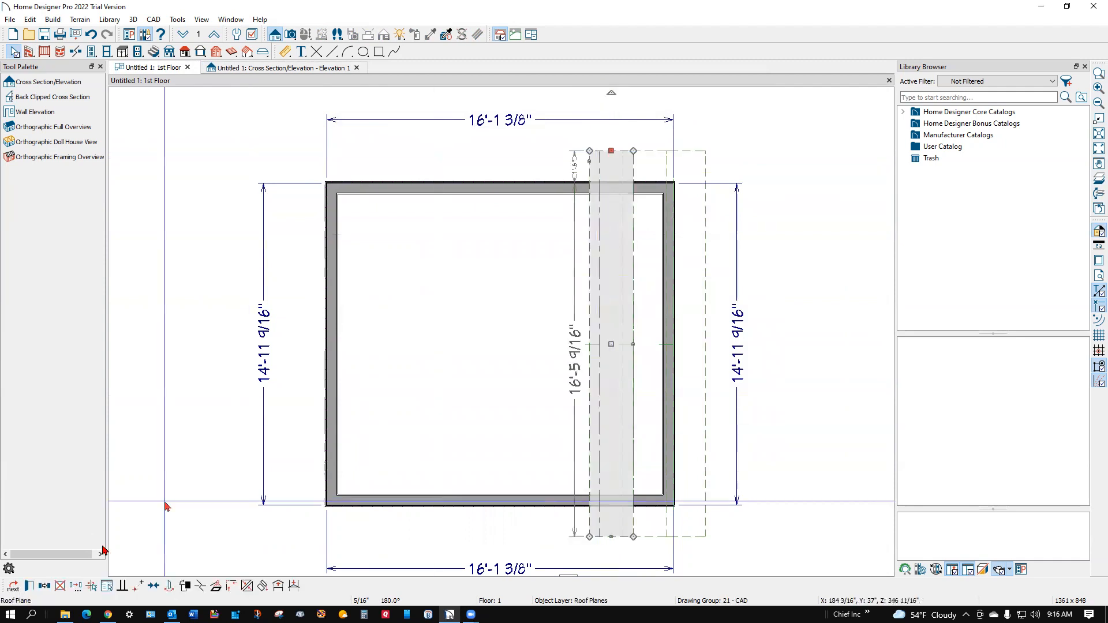
{"action": "left_click", "coordinate": [29, 587]}
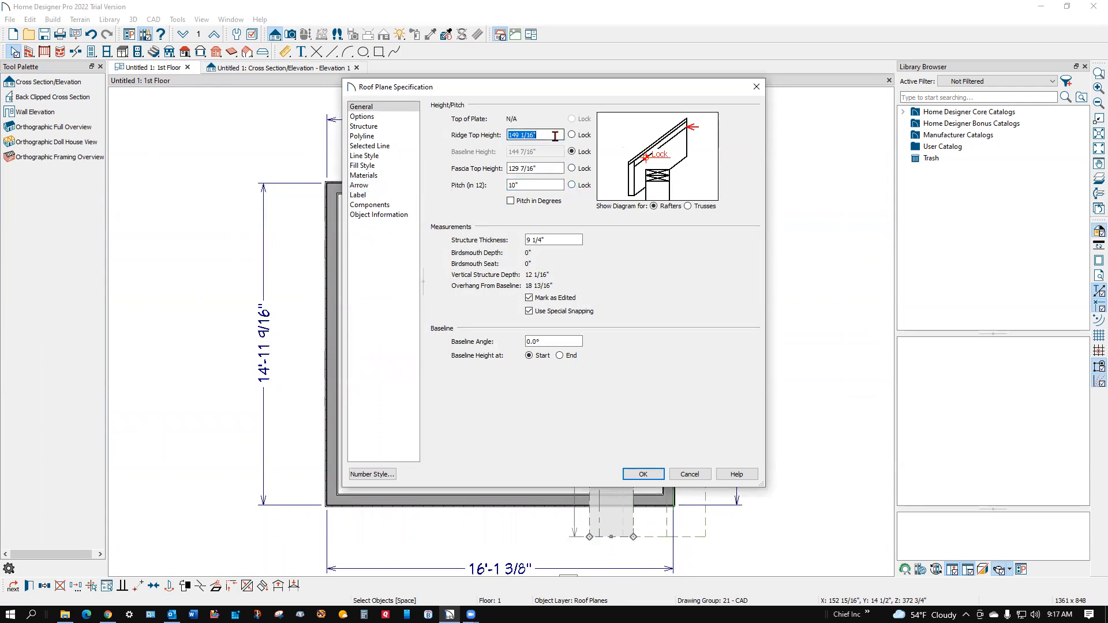
{"action": "left_click", "coordinate": [549, 168]}
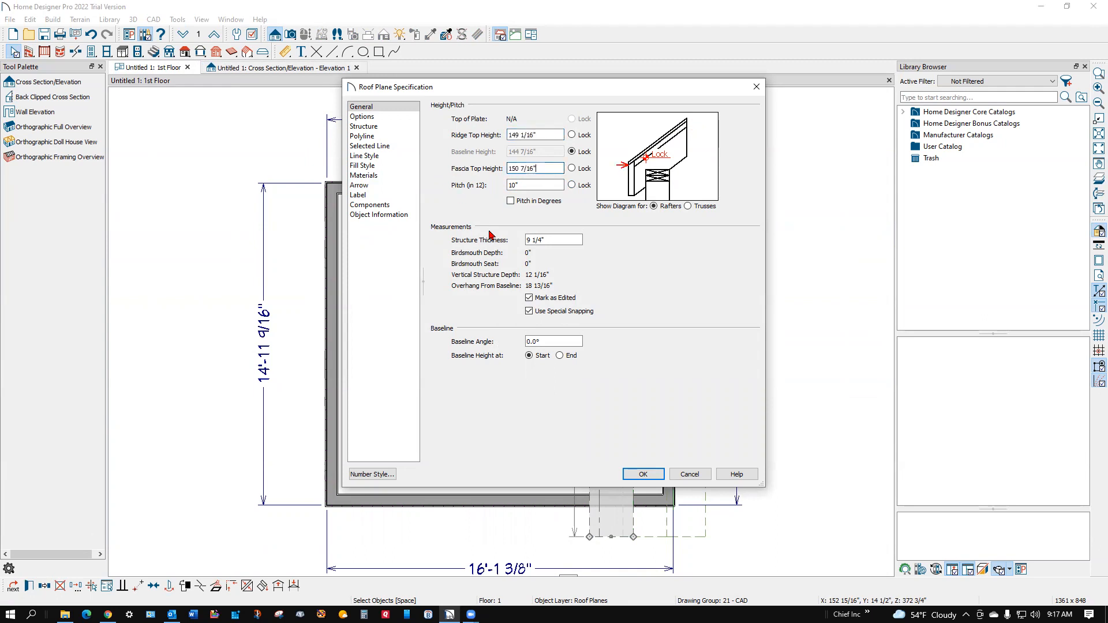
{"action": "left_click", "coordinate": [640, 480]}
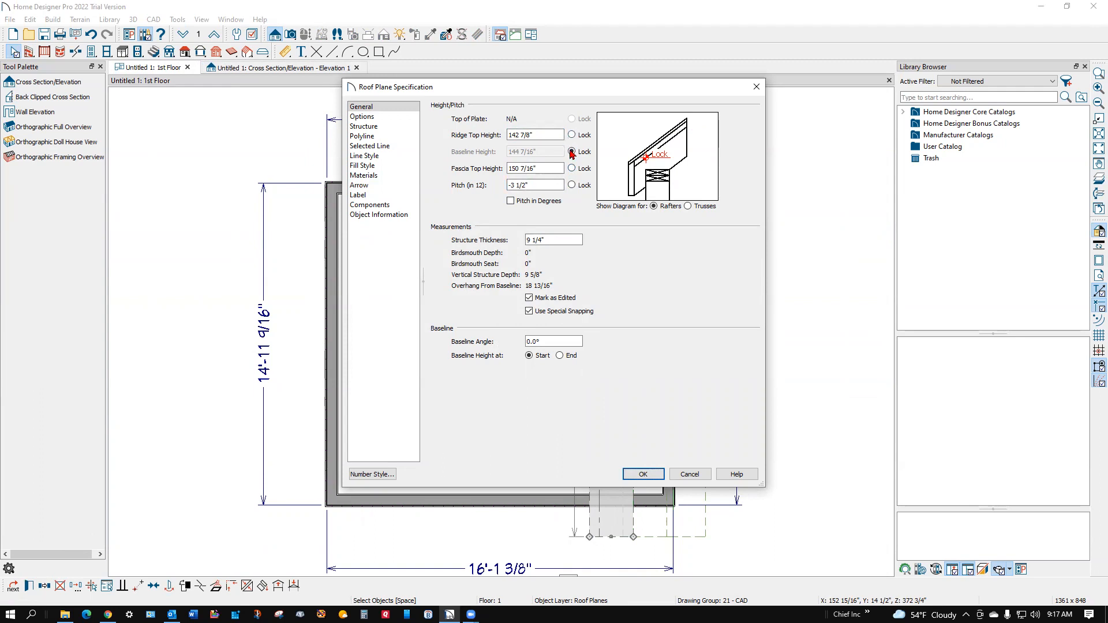
Step: Lock the third roof plane's fascia top height and set its pitch to 8 in 12
{"action": "left_click", "coordinate": [572, 169]}
{"action": "left_click_drag", "start_coordinate": [554, 184], "coordinate": [352, 190]}
{"action": "type", "text": "8"}
{"action": "left_click", "coordinate": [641, 474]}
{"action": "key", "text": "ctrl+Tab"}
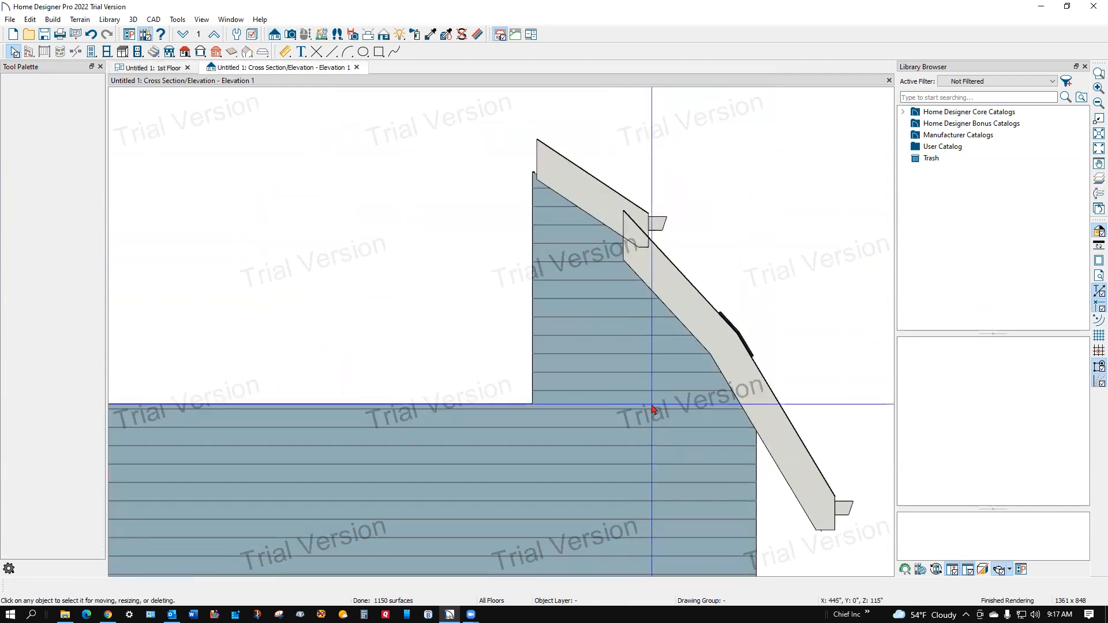
Step: Move the third roof plane point to point so its eave corner meets the middle plane's ridge corner in the floor plan
{"action": "key", "text": "ctrl+Tab"}
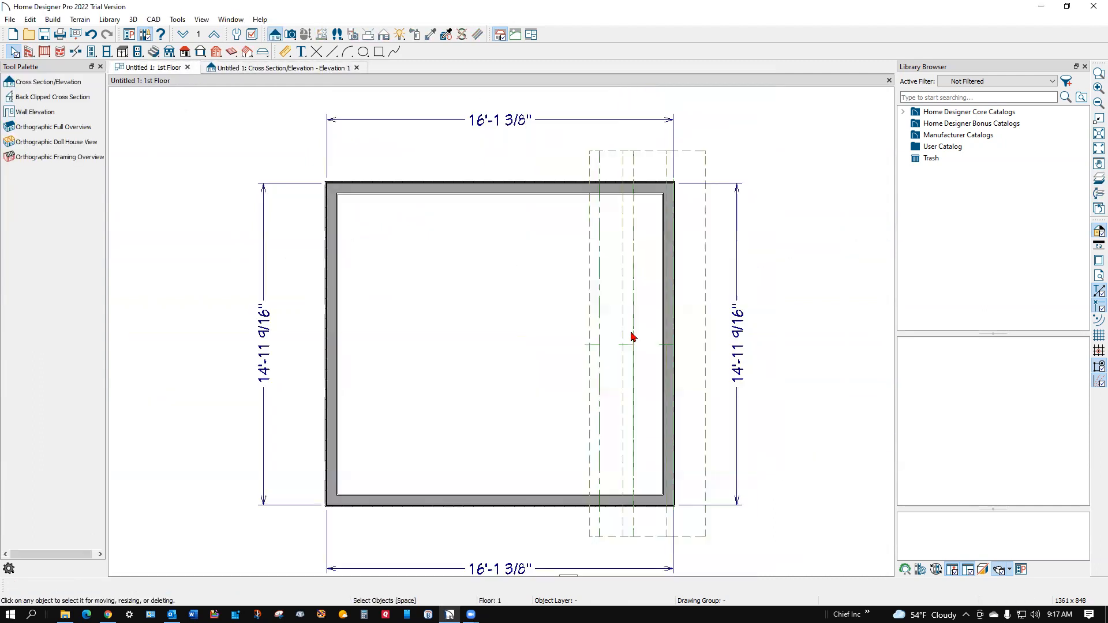
{"action": "left_click", "coordinate": [598, 383]}
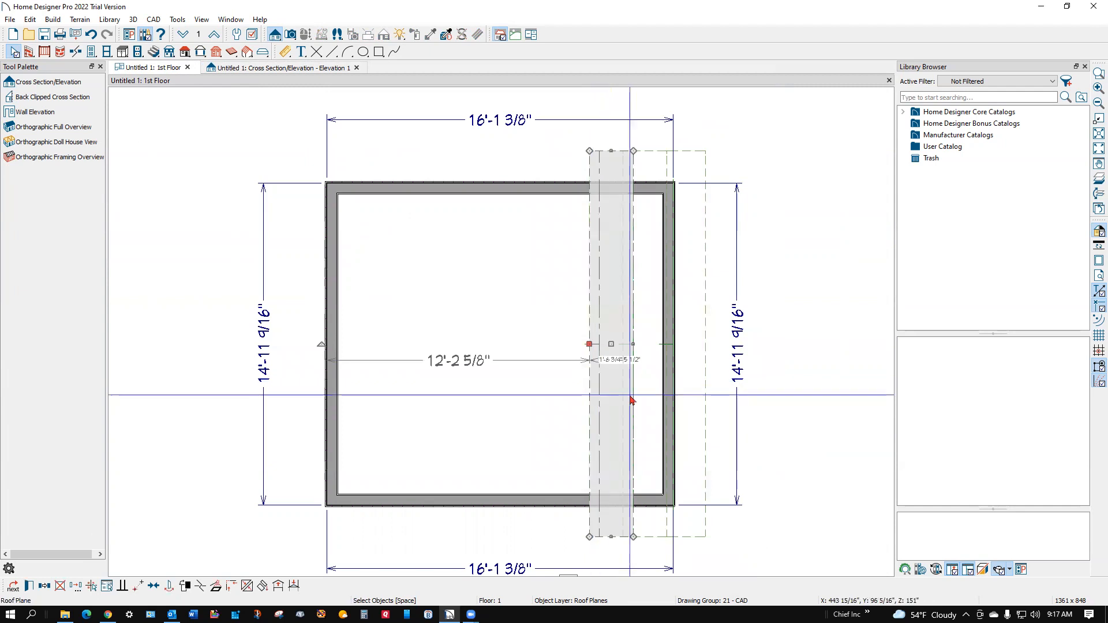
{"action": "left_click_drag", "start_coordinate": [611, 343], "coordinate": [557, 345]}
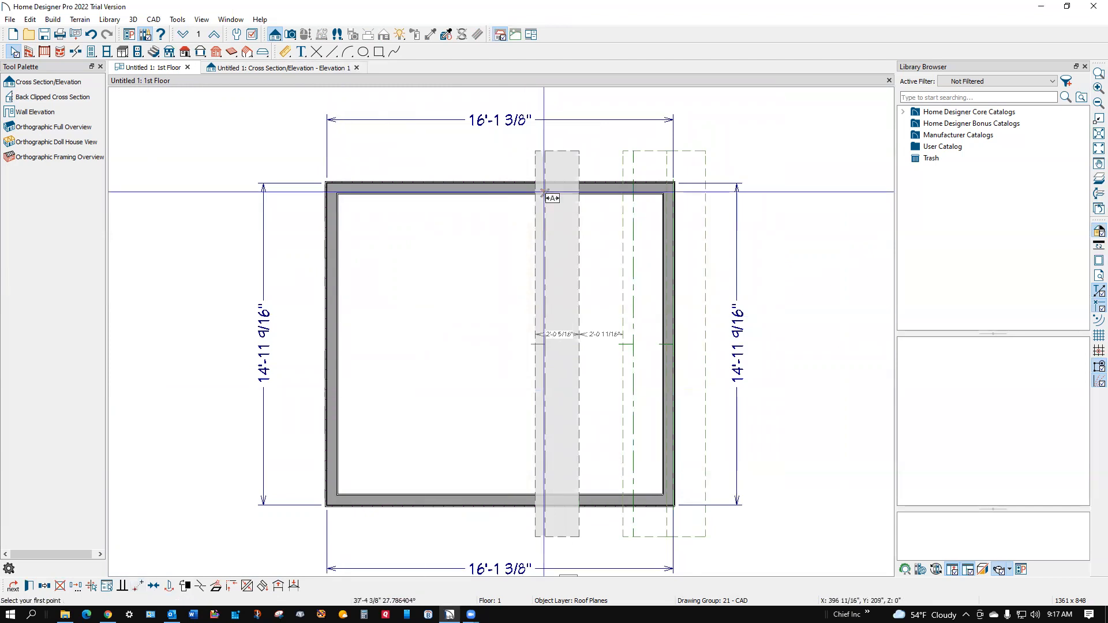
{"action": "left_click", "coordinate": [578, 151]}
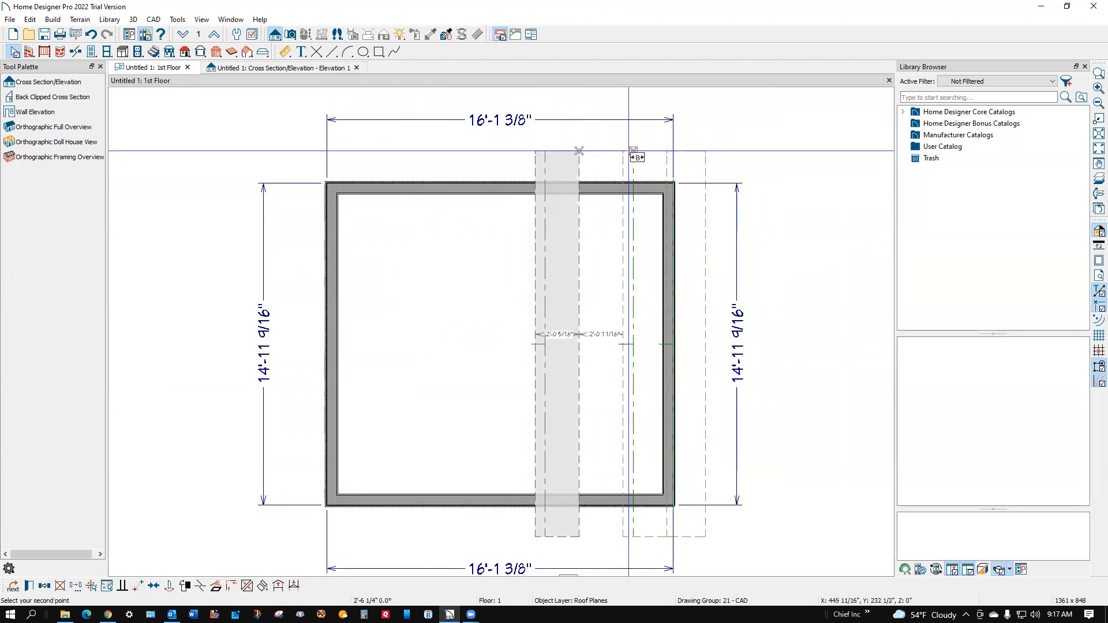
{"action": "left_click", "coordinate": [622, 151]}
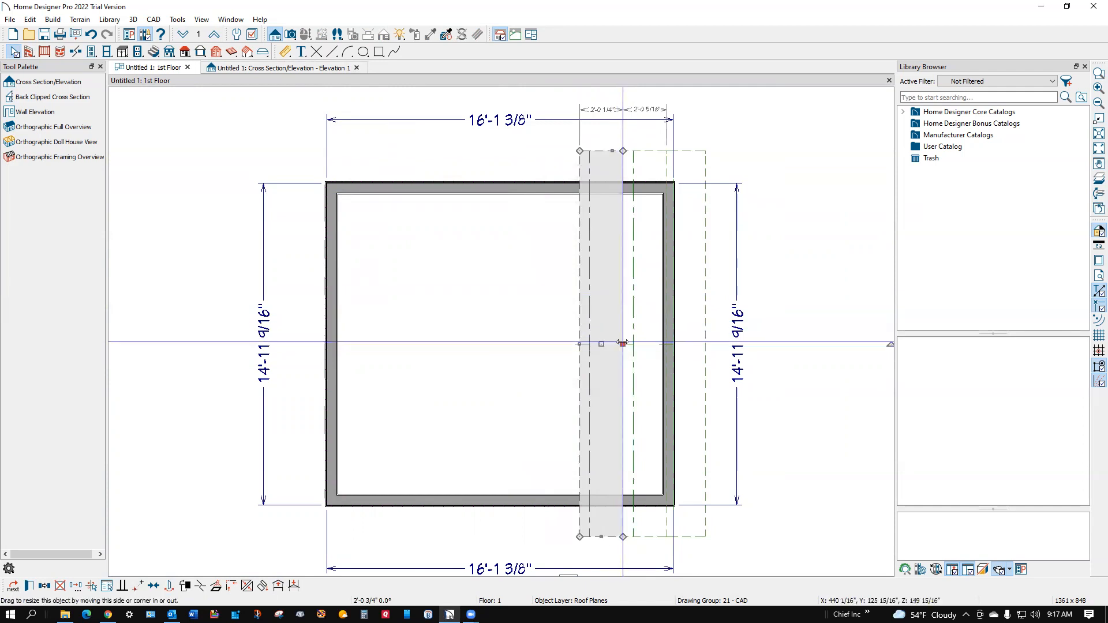
Step: Join the third roof plane's eave edge to the middle roof plane and check the joint in the cross section
{"action": "left_click", "coordinate": [247, 587]}
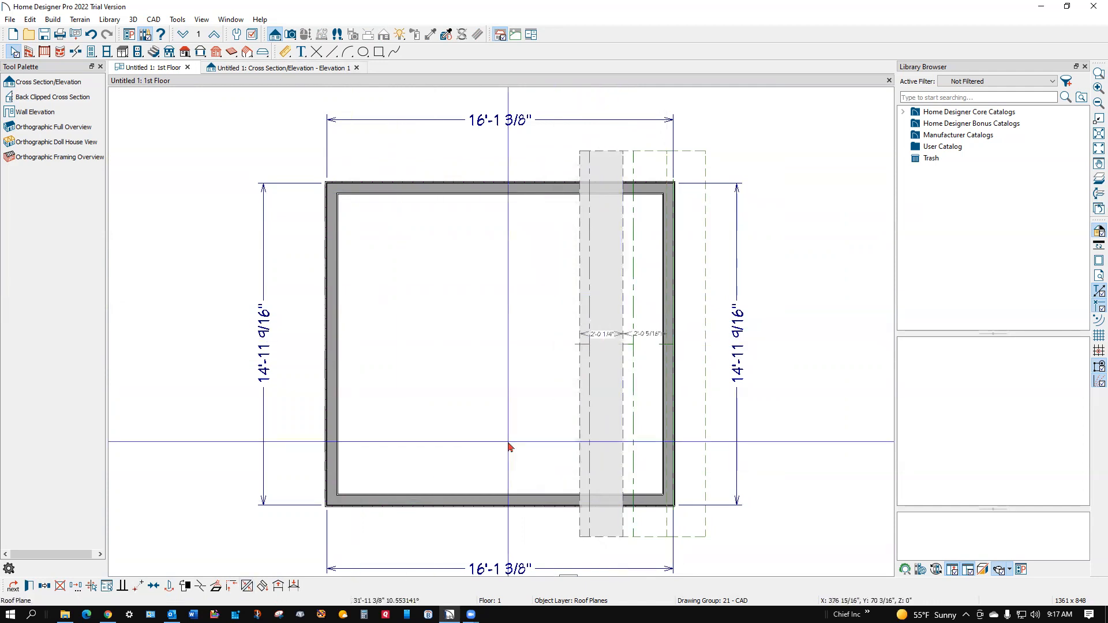
{"action": "left_click", "coordinate": [622, 415]}
{"action": "key", "text": "Escape"}
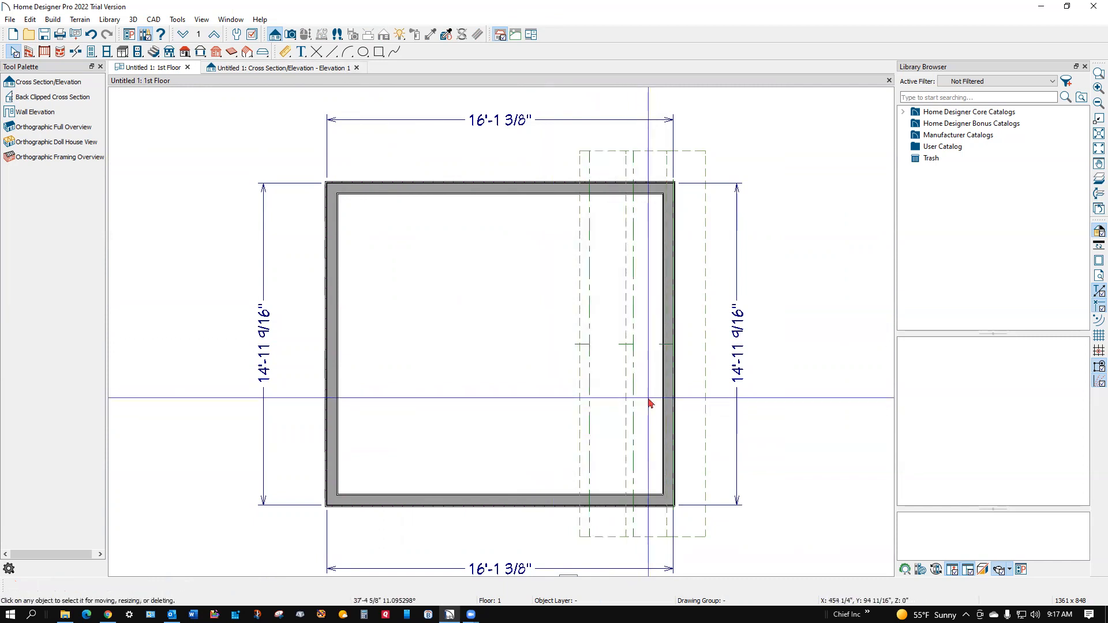
{"action": "key", "text": "ctrl+Tab"}
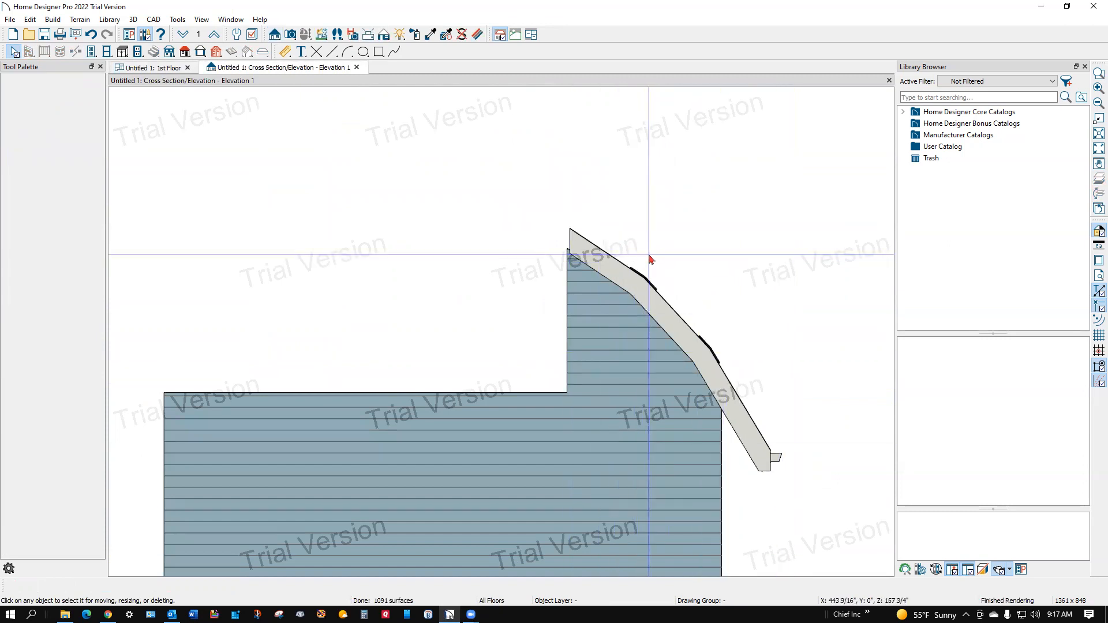
{"action": "key", "text": "ctrl+Tab"}
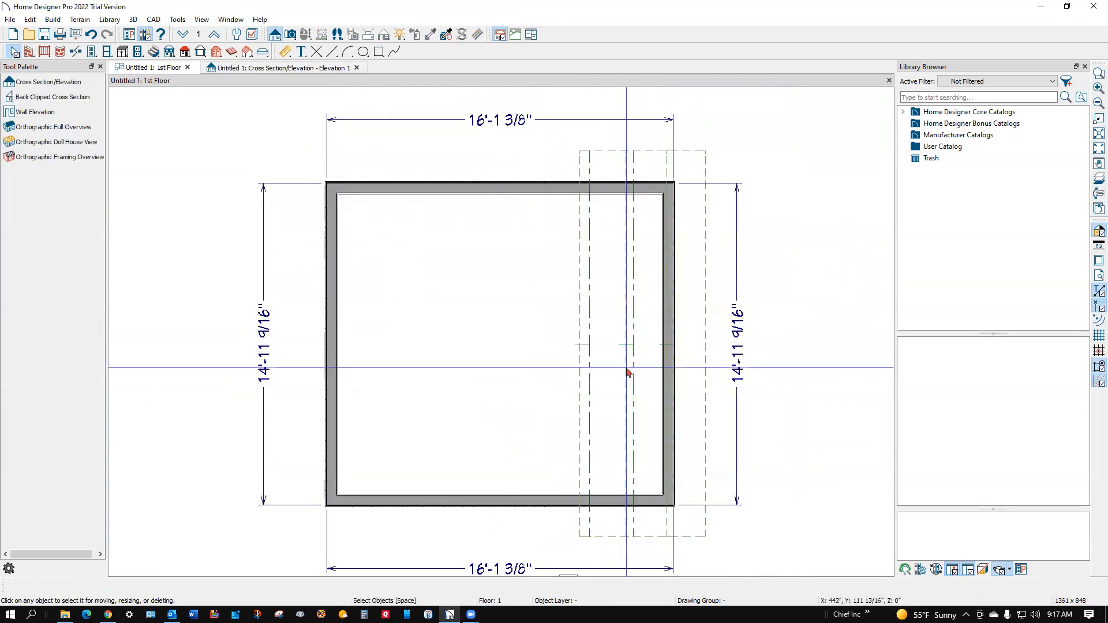
Step: Copy the third roof plane and place the copy directly against its ridge side in the floor plan as a fourth plane
{"action": "left_click", "coordinate": [580, 393]}
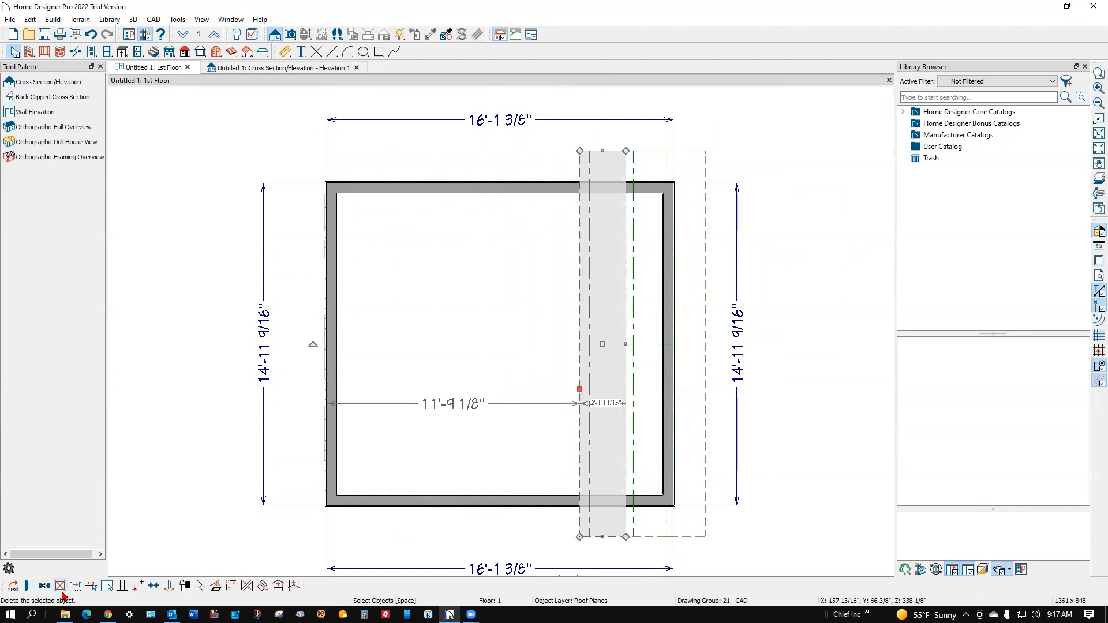
{"action": "left_click", "coordinate": [60, 586]}
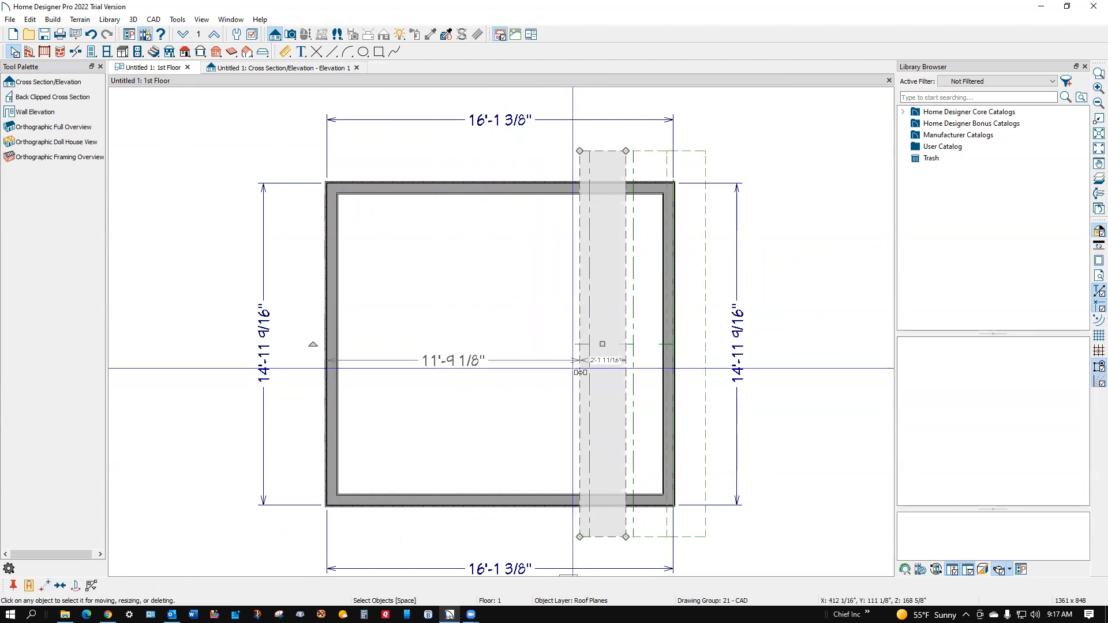
{"action": "left_click_drag", "start_coordinate": [601, 344], "coordinate": [557, 341]}
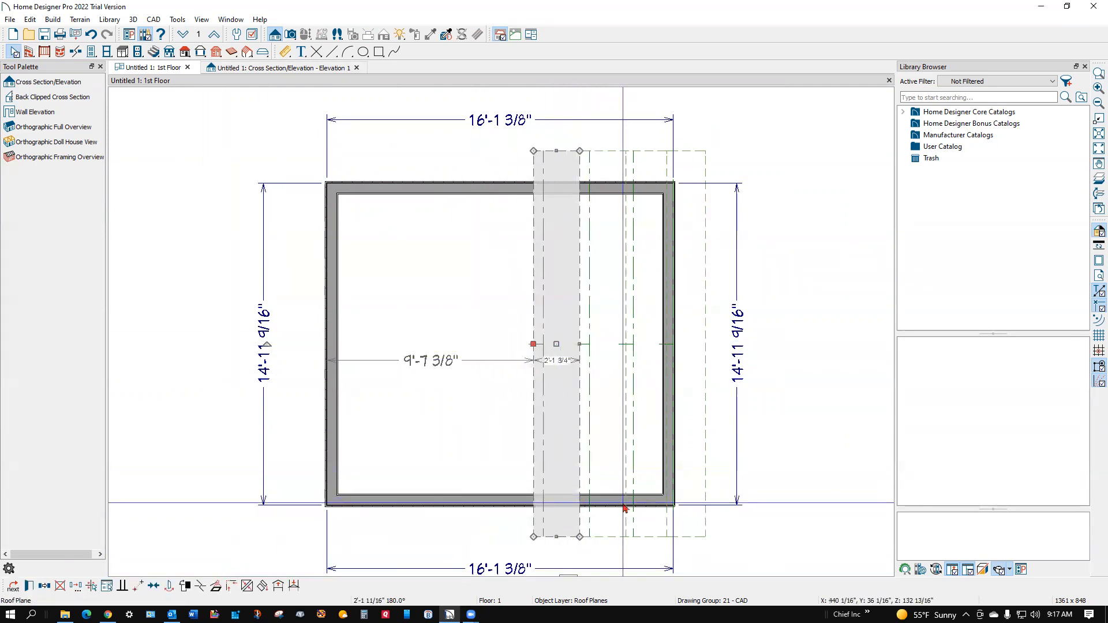
Step: Copy the third roof plane's ridge top height from its specification without changing the plane
{"action": "double_click", "coordinate": [612, 535]}
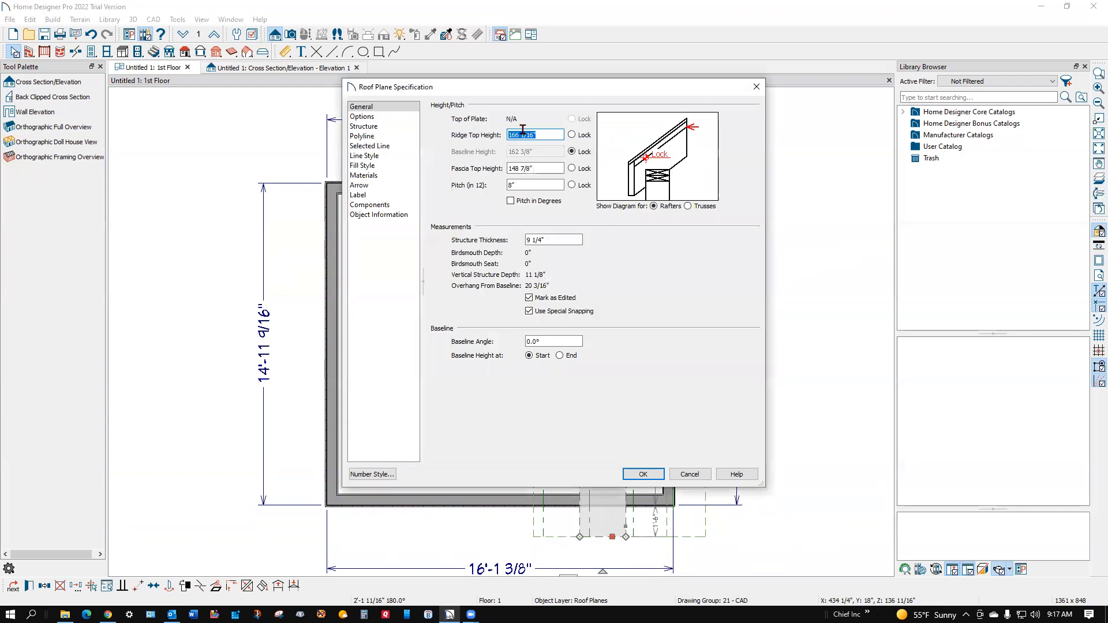
{"action": "right_click", "coordinate": [531, 131]}
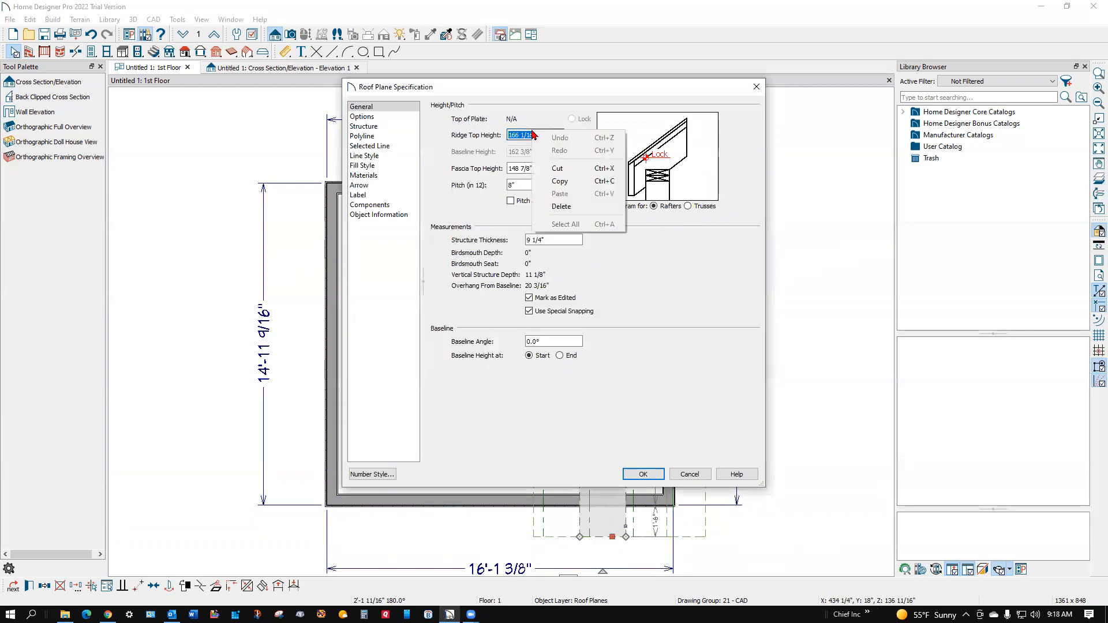
{"action": "left_click", "coordinate": [583, 180]}
{"action": "left_click", "coordinate": [699, 474]}
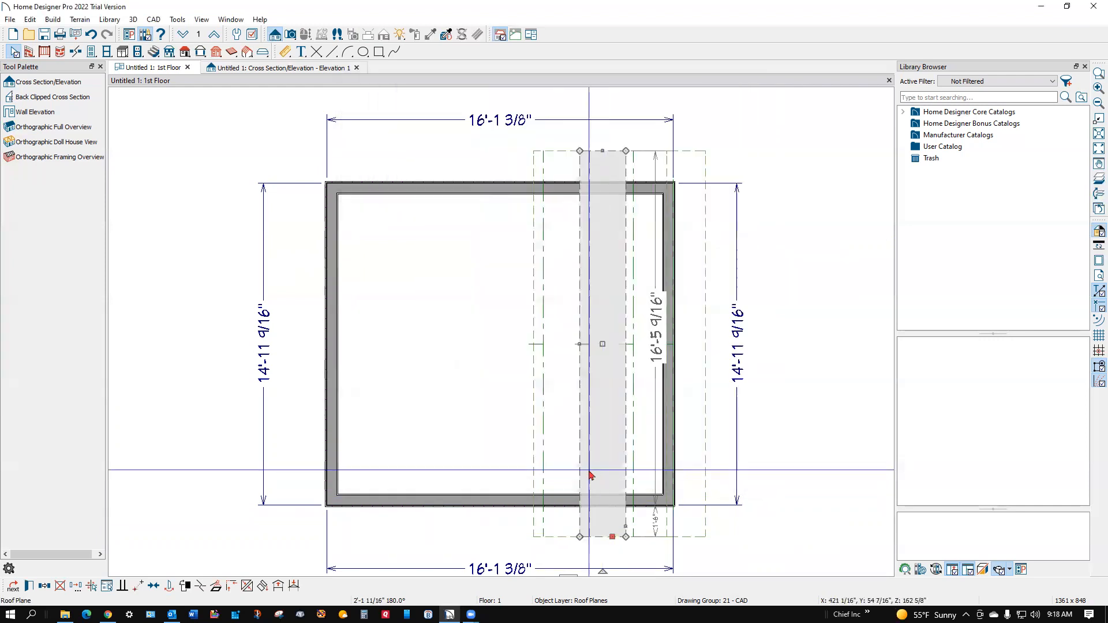
{"action": "left_click", "coordinate": [580, 452]}
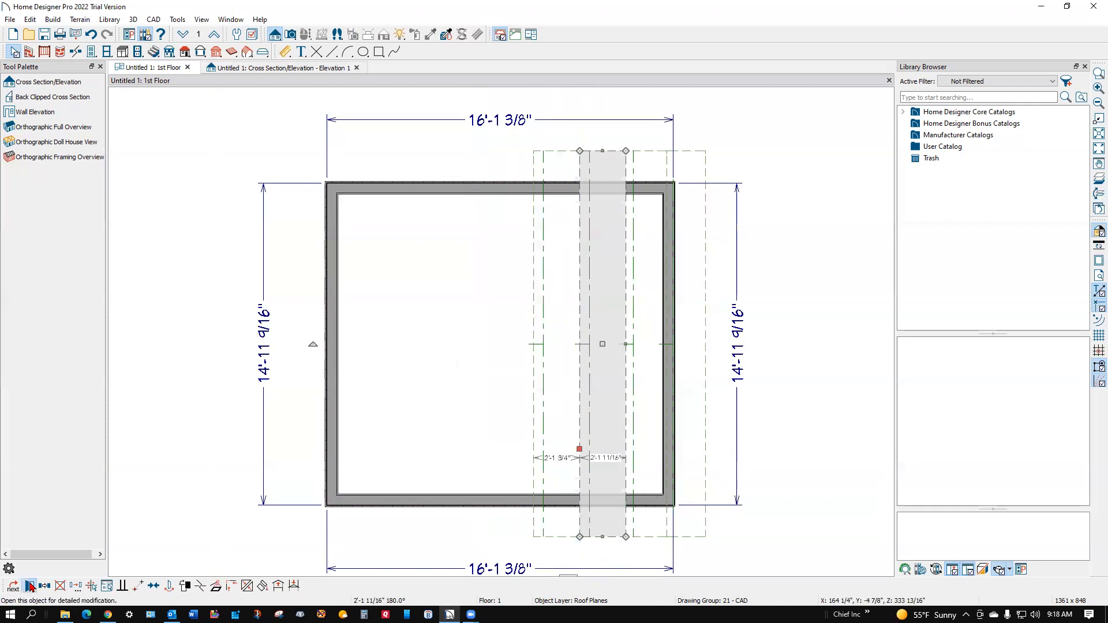
{"action": "left_click", "coordinate": [30, 586]}
{"action": "left_click", "coordinate": [690, 474]}
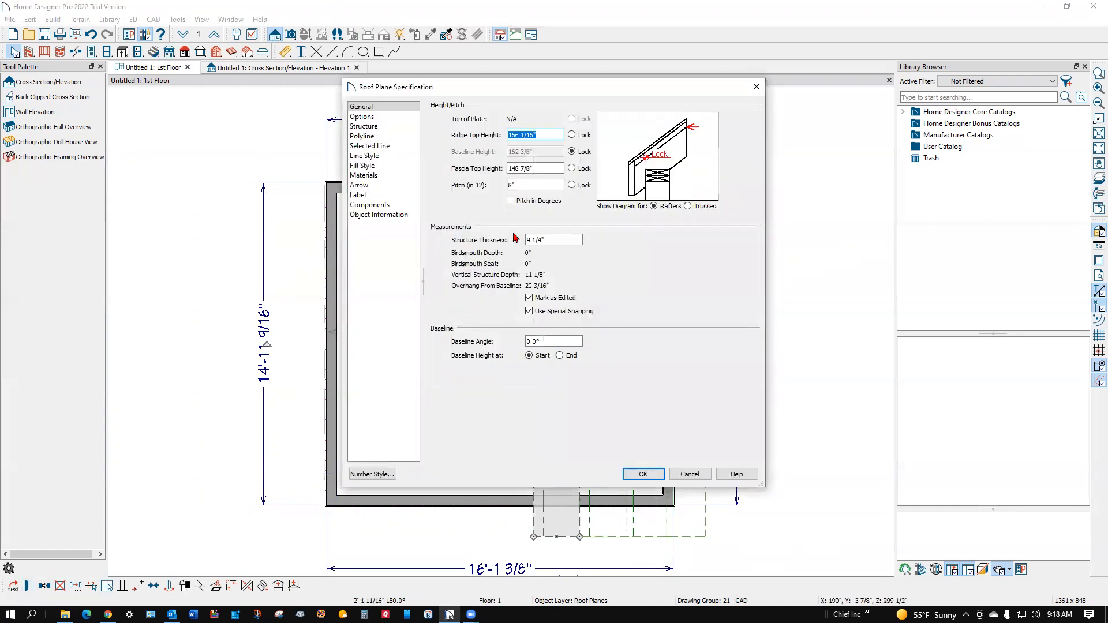
Step: Set the fourth roof plane's baseline height to 166 1/16" with pitch locked, and its pitch to 4 in 12 with fascia top height locked
{"action": "left_click", "coordinate": [582, 185]}
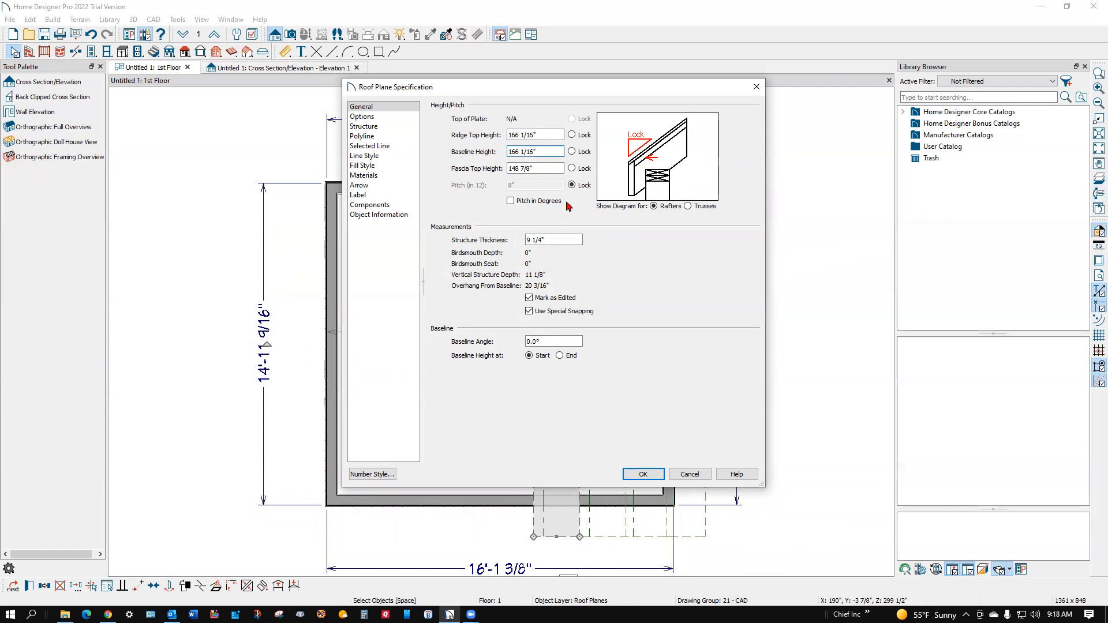
{"action": "key", "text": "Tab"}
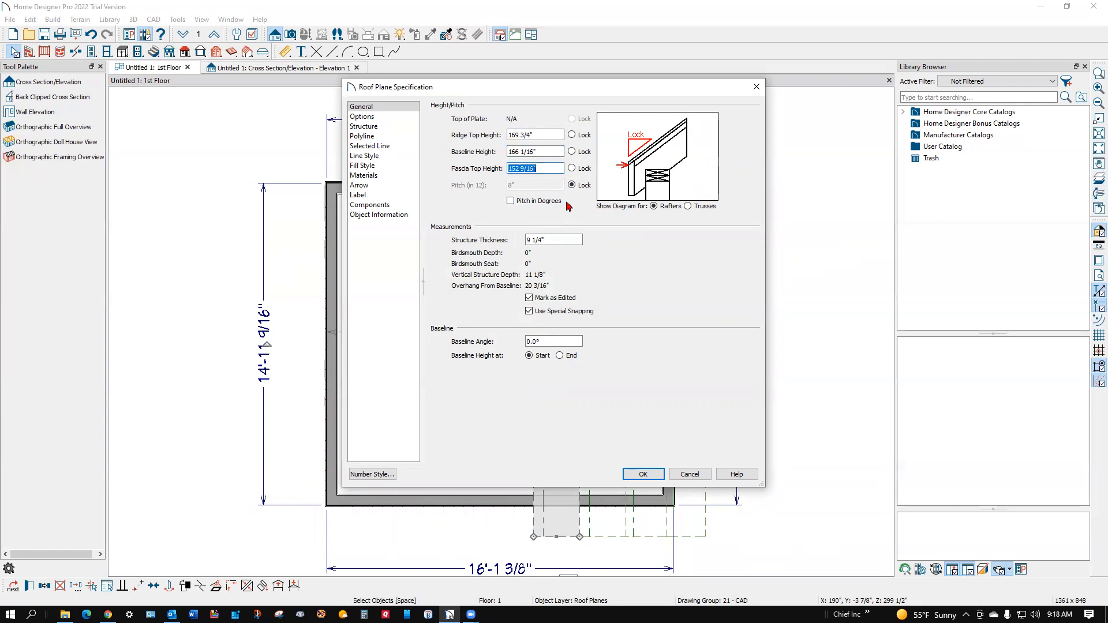
{"action": "left_click", "coordinate": [572, 168]}
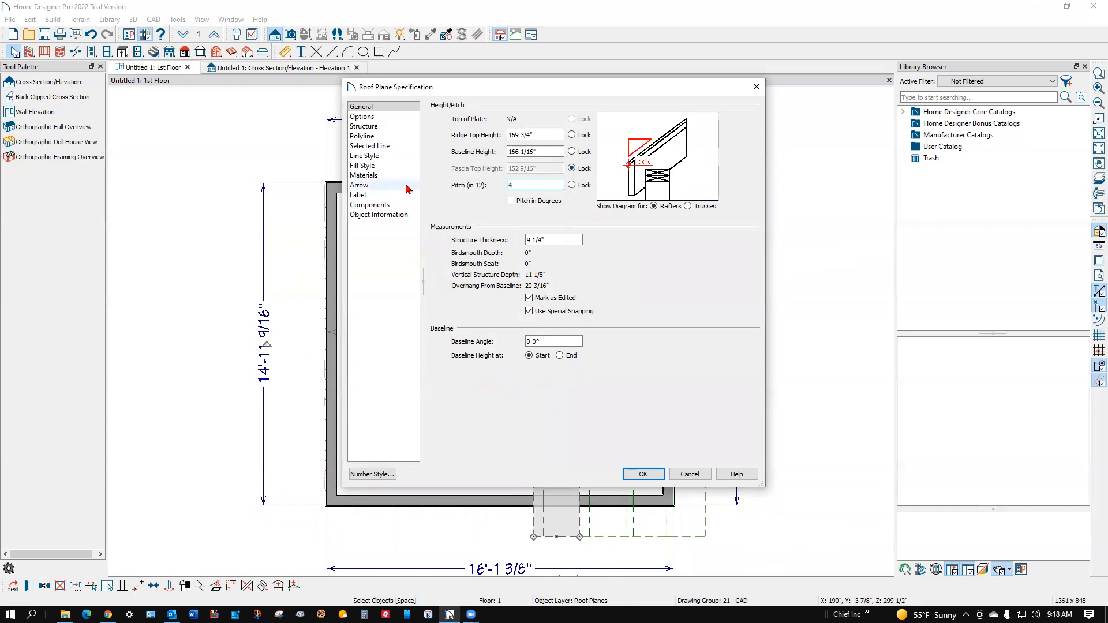
{"action": "left_click", "coordinate": [635, 473]}
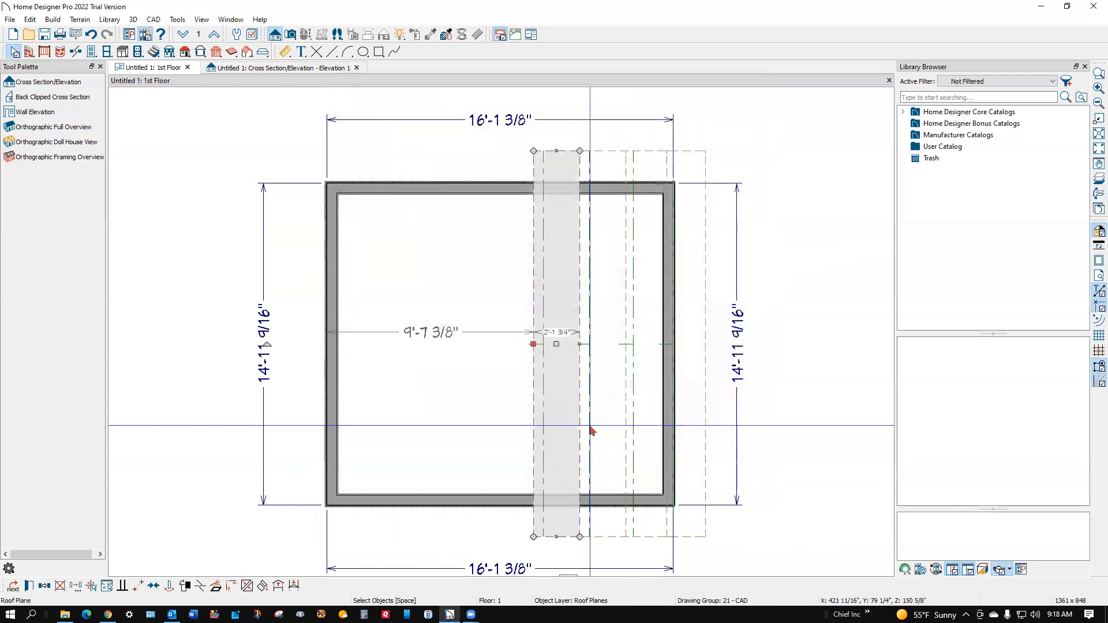
Step: Try to join the fourth roof plane's eave edge to the third plane's ridge and check the result in the cross section
{"action": "left_click", "coordinate": [578, 411]}
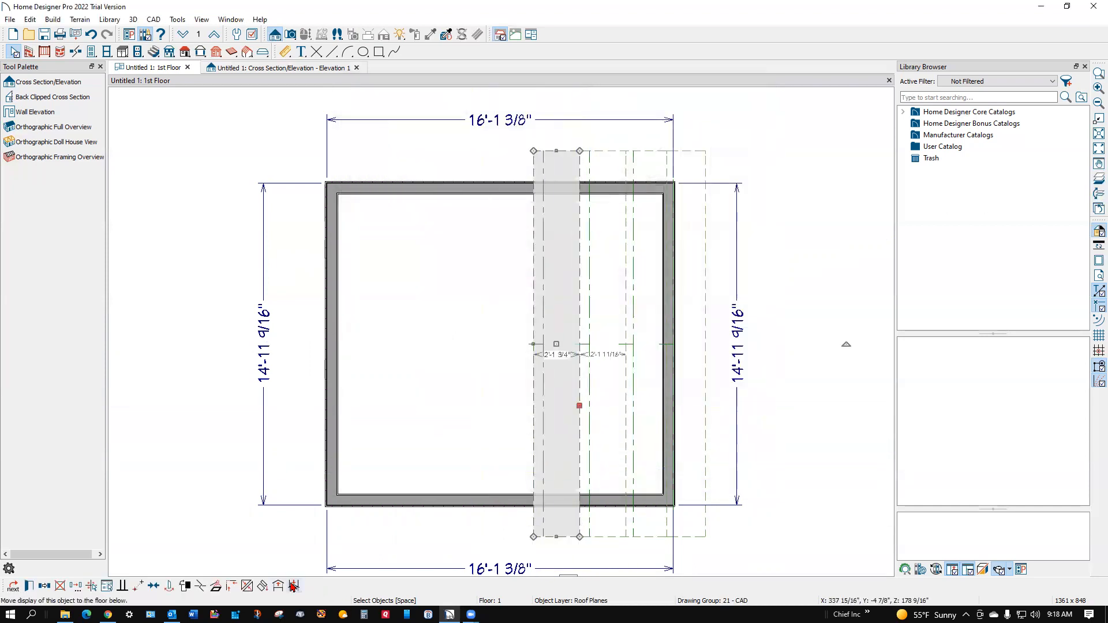
{"action": "left_click", "coordinate": [251, 586]}
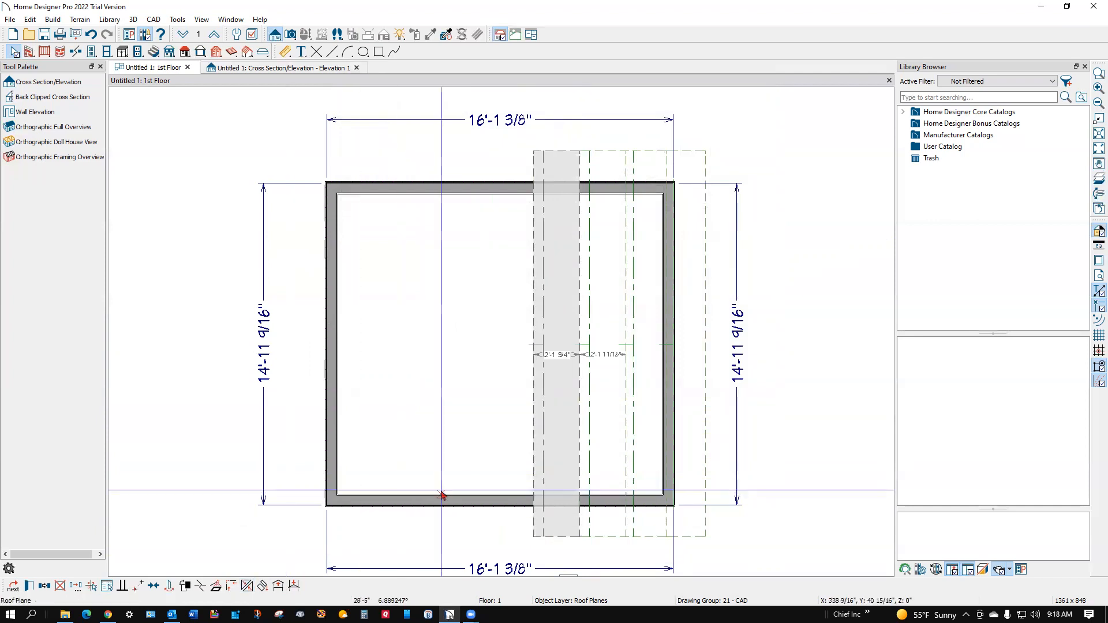
{"action": "left_click", "coordinate": [580, 477]}
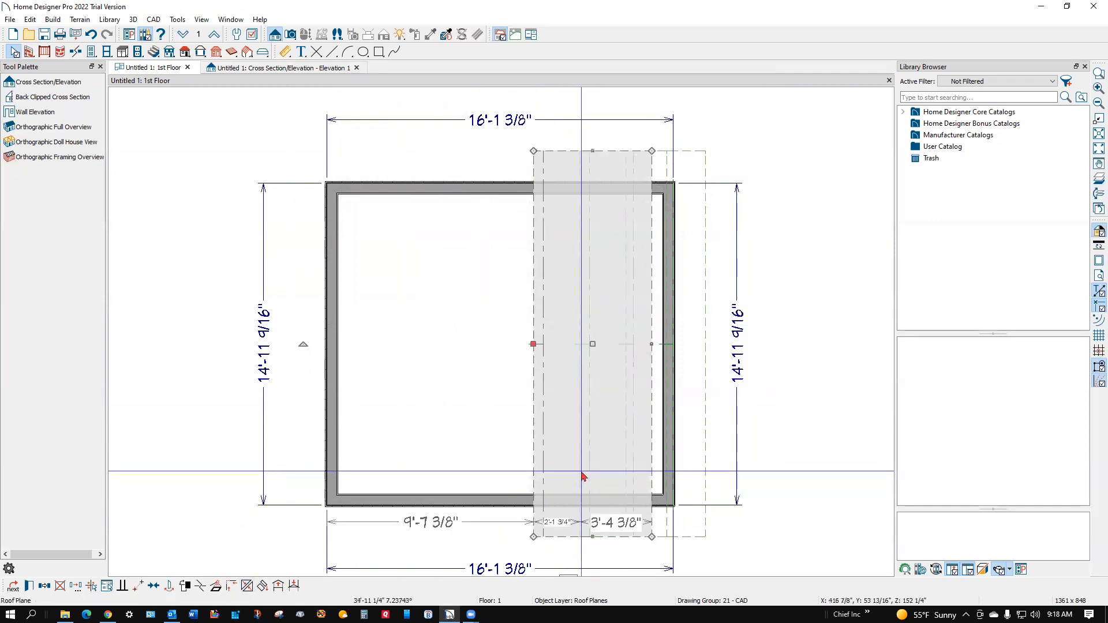
{"action": "key", "text": "Escape"}
{"action": "key", "text": "ctrl+Tab"}
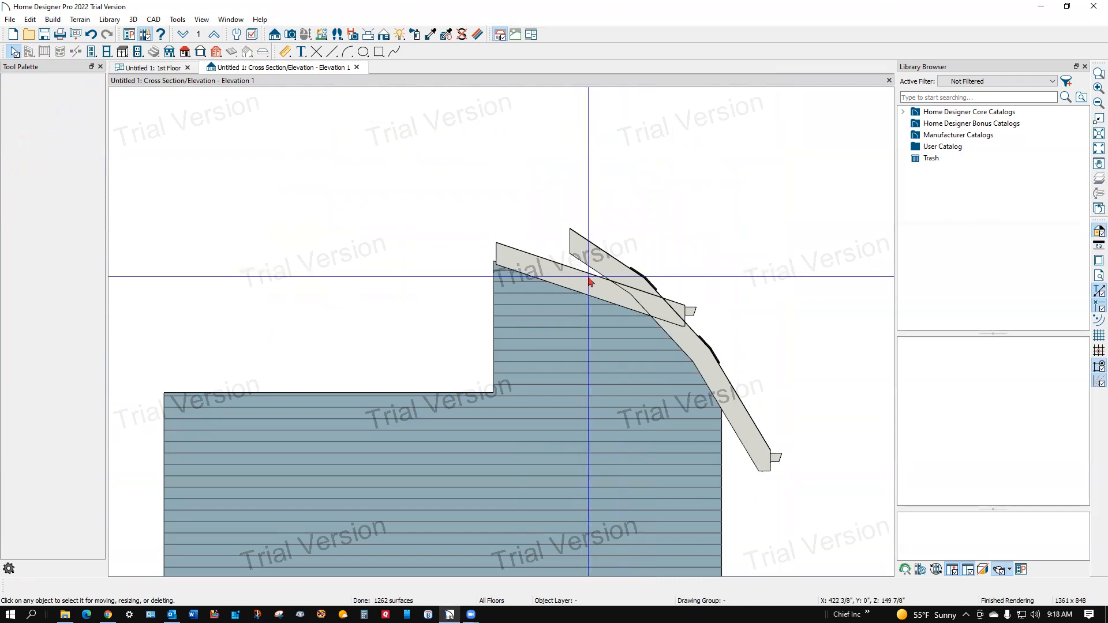
{"action": "key", "text": "ctrl+Tab"}
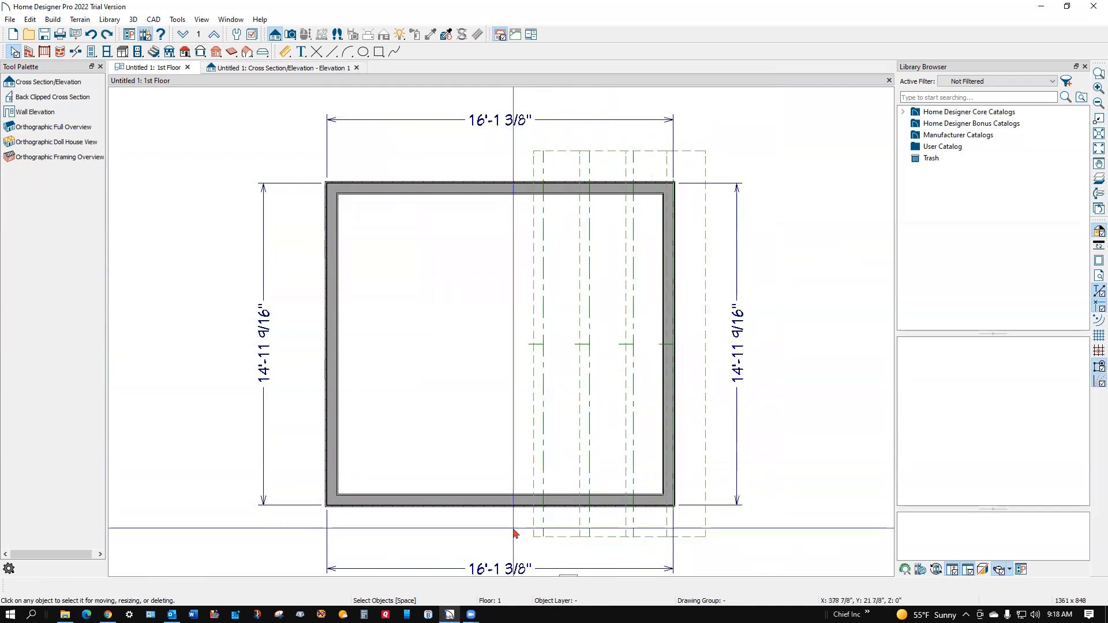
Step: Measure the vertical gap between the fourth roof plane's upper eave corner and the third plane's ridge top in the cross section
{"action": "left_click", "coordinate": [532, 526]}
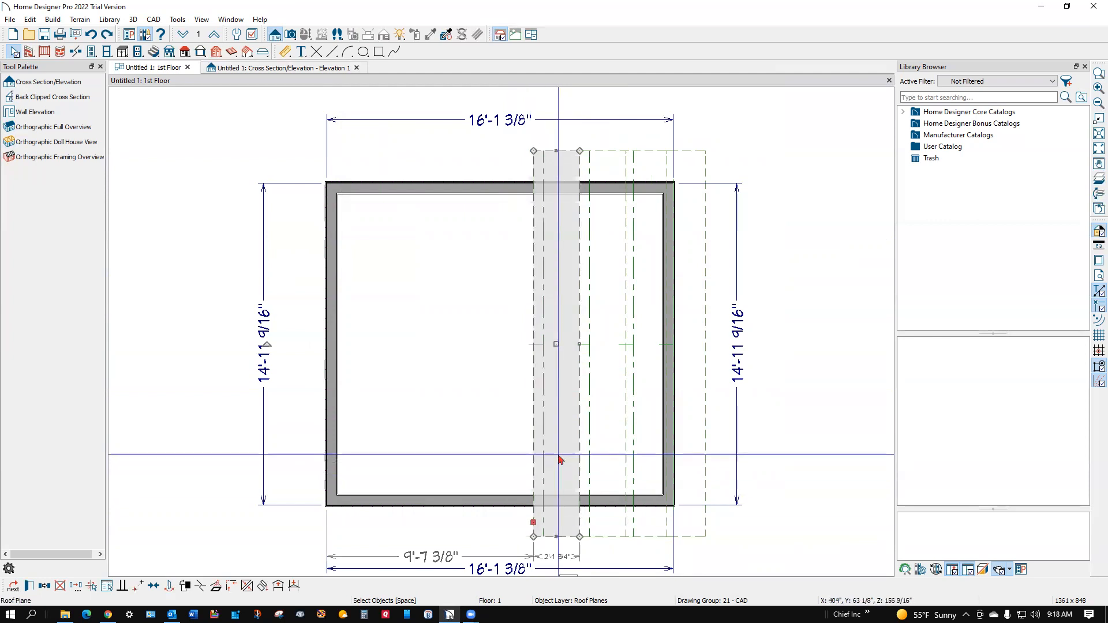
{"action": "key", "text": "ctrl+Tab"}
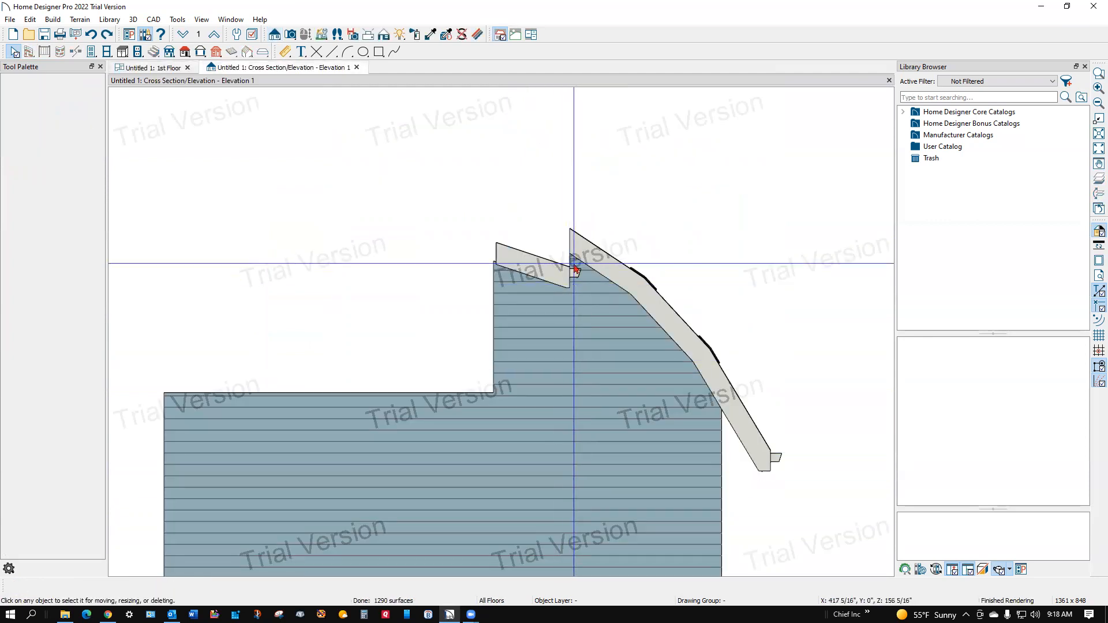
{"action": "scroll", "coordinate": [570, 229], "scroll_direction": "up", "scroll_amount": 3}
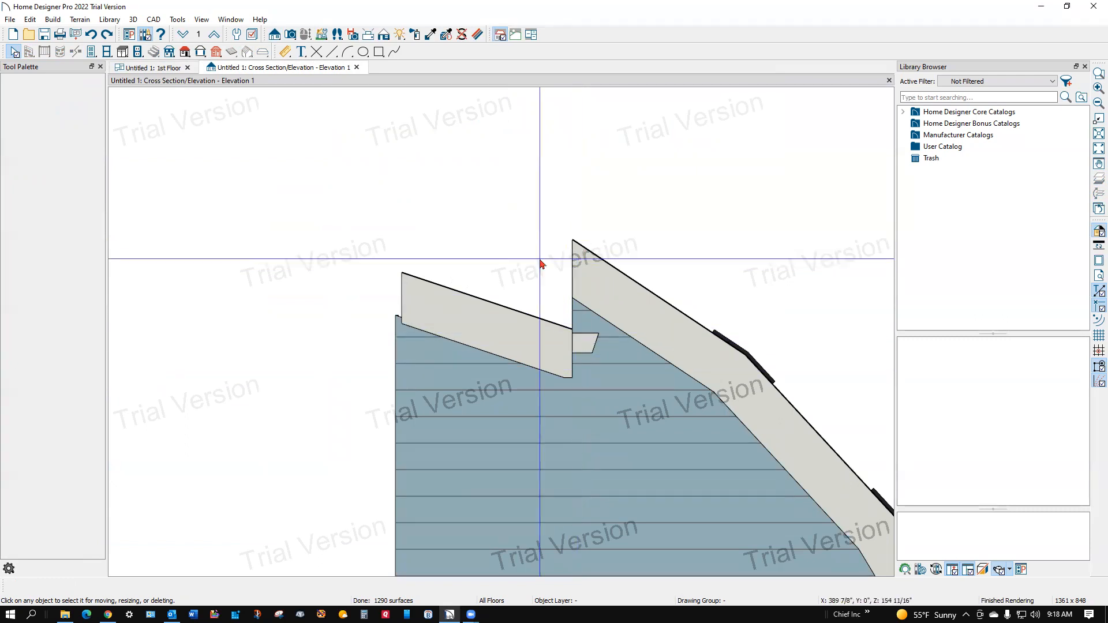
{"action": "left_click", "coordinate": [285, 52]}
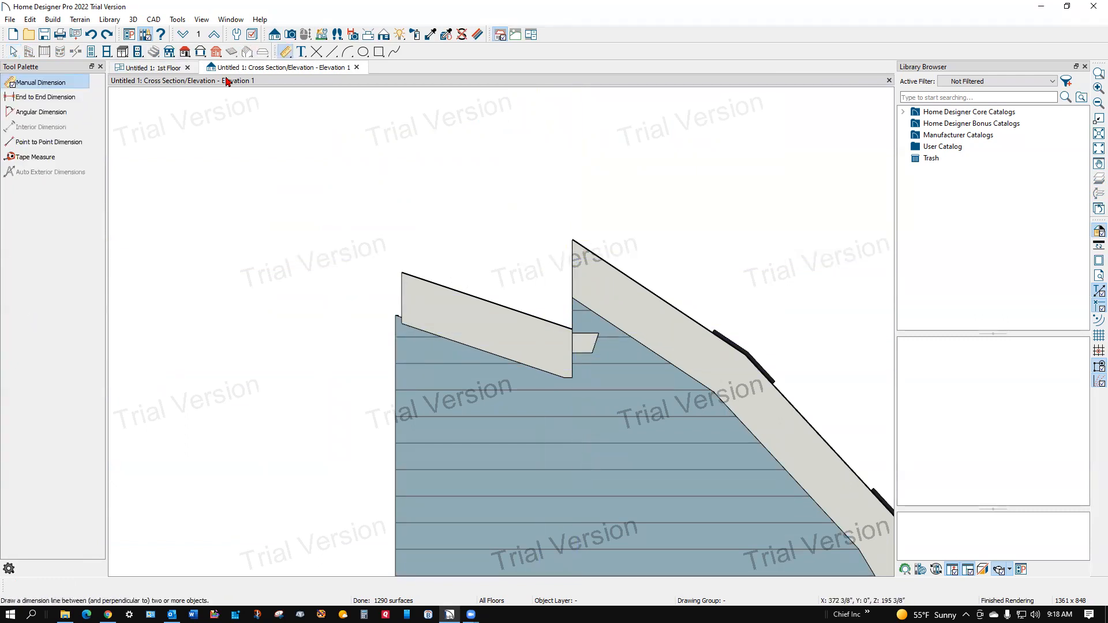
{"action": "left_click", "coordinate": [35, 157]}
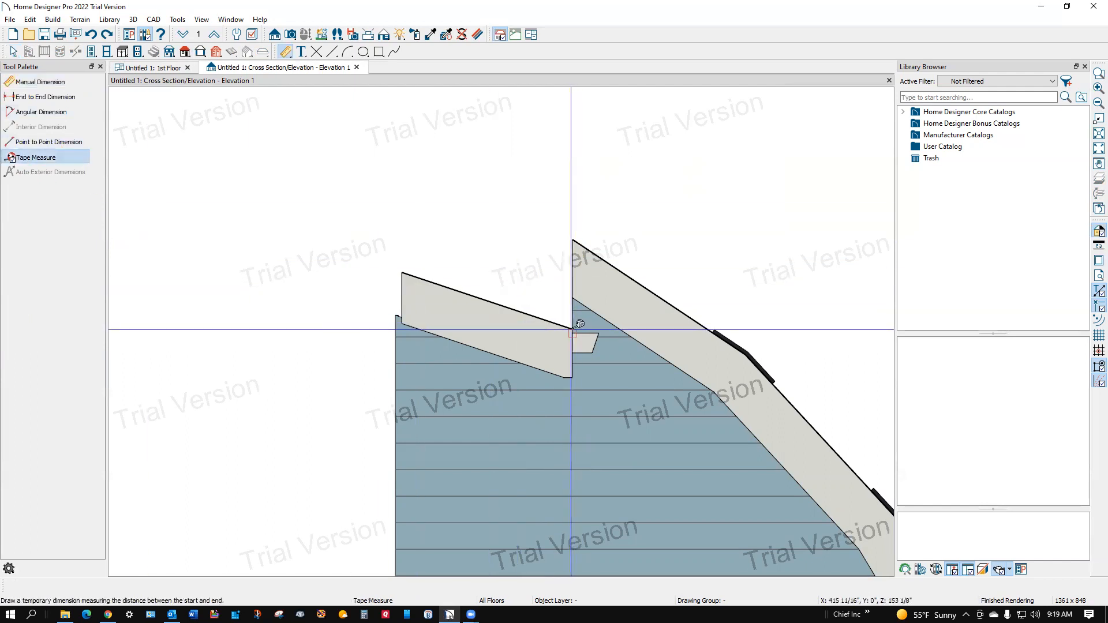
{"action": "scroll", "coordinate": [579, 322], "scroll_direction": "up", "scroll_amount": 1}
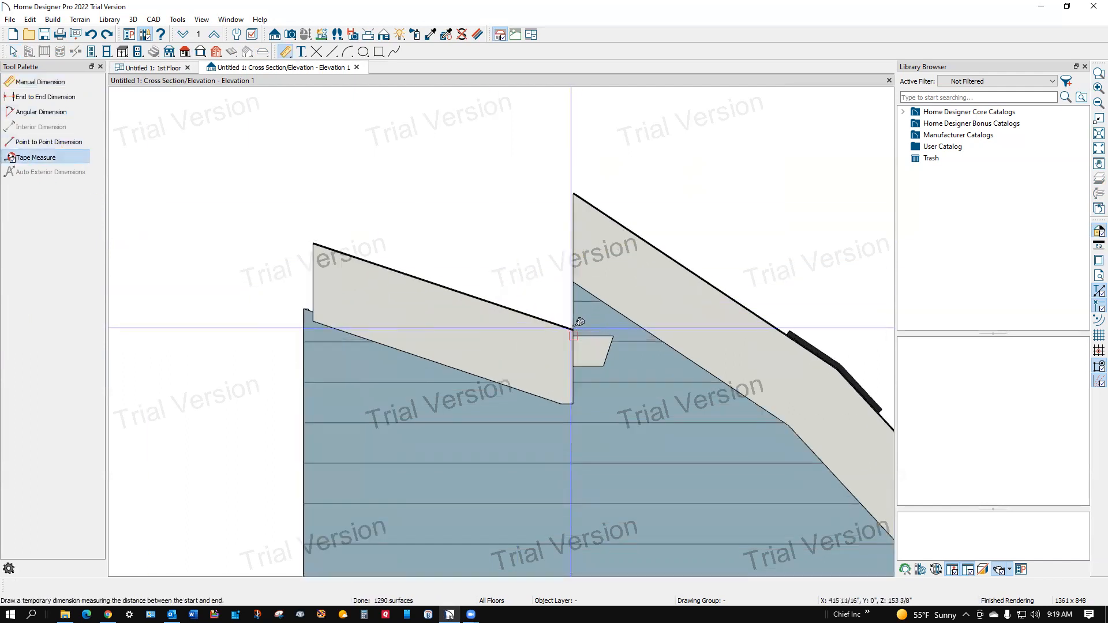
{"action": "left_click_drag", "start_coordinate": [571, 329], "coordinate": [572, 190]}
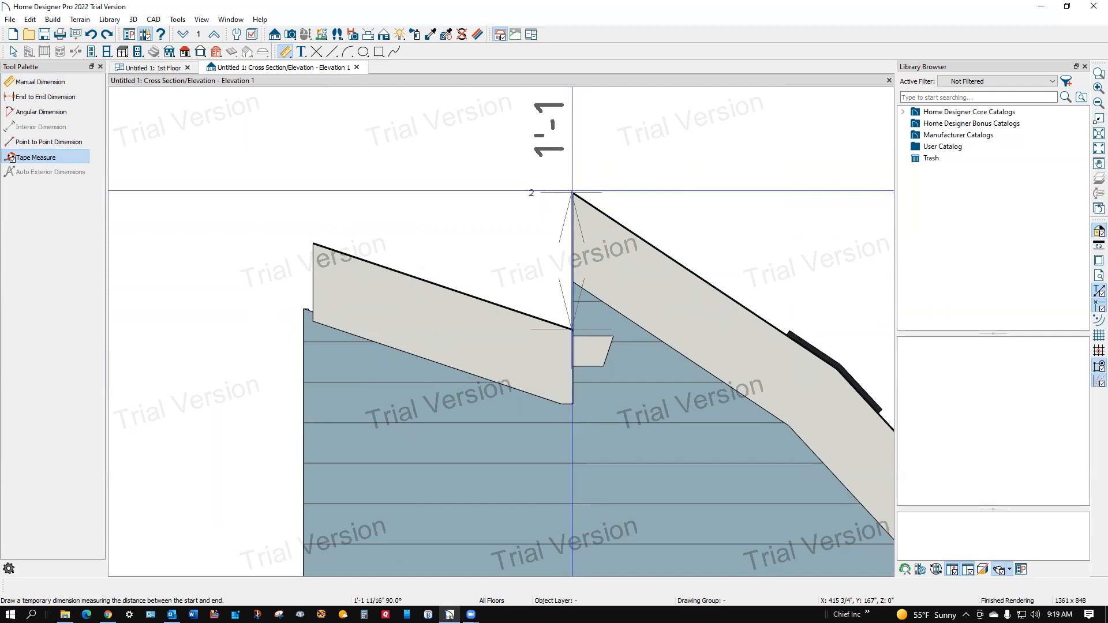
{"action": "left_click_drag", "start_coordinate": [571, 190], "coordinate": [573, 196]}
{"action": "key", "text": "space"}
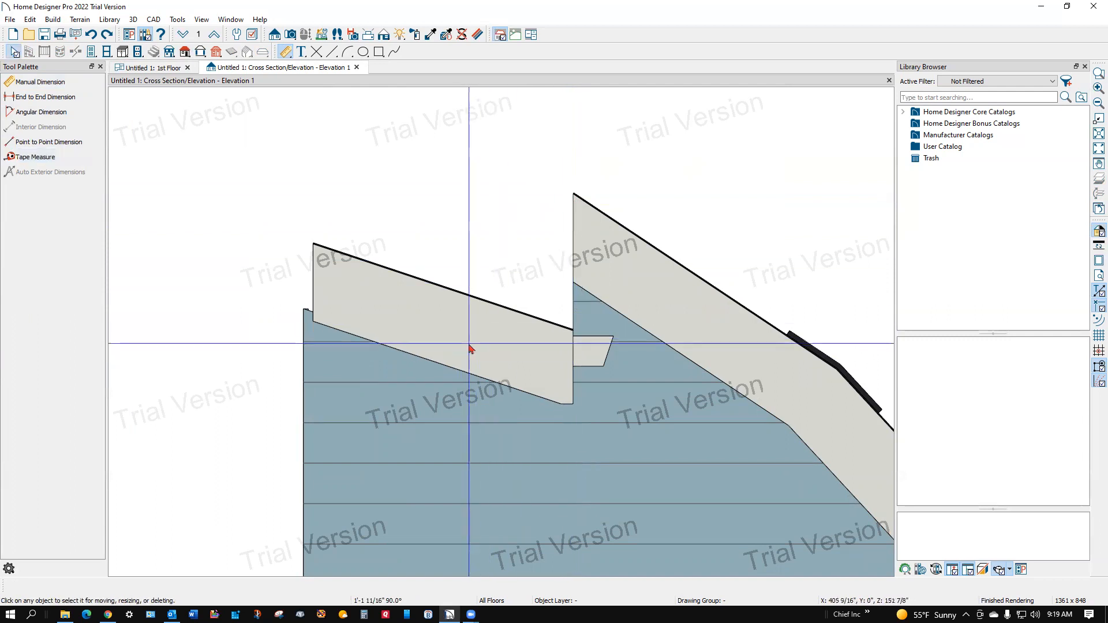
Step: Move the fourth roof plane up along Z by the measured gap so its eave meets the third plane's ridge top
{"action": "left_click", "coordinate": [470, 349]}
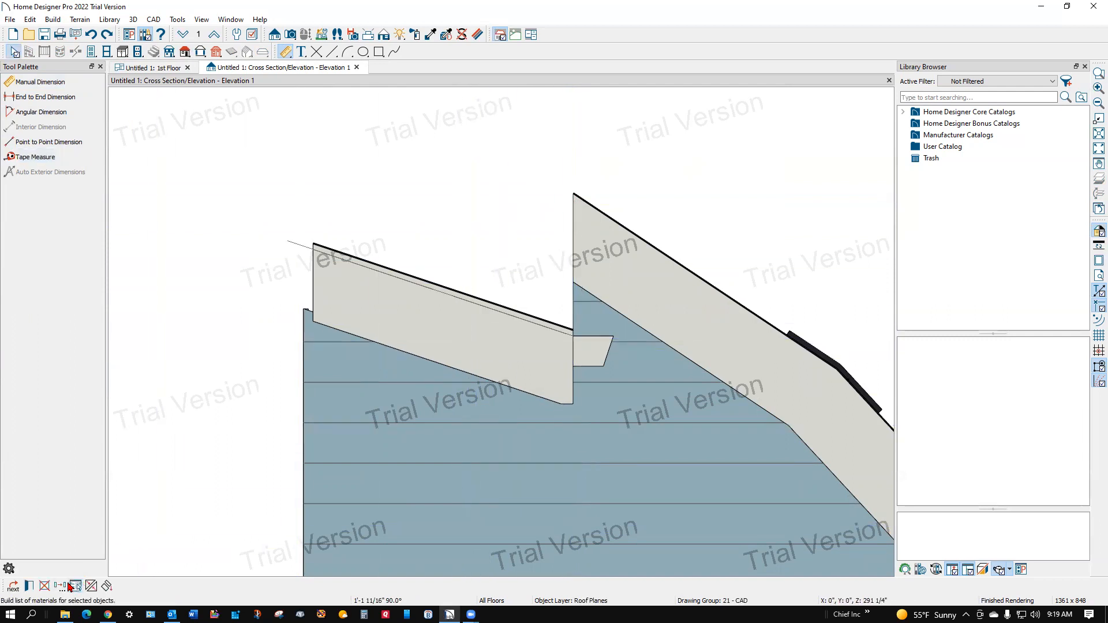
{"action": "left_click", "coordinate": [60, 586]}
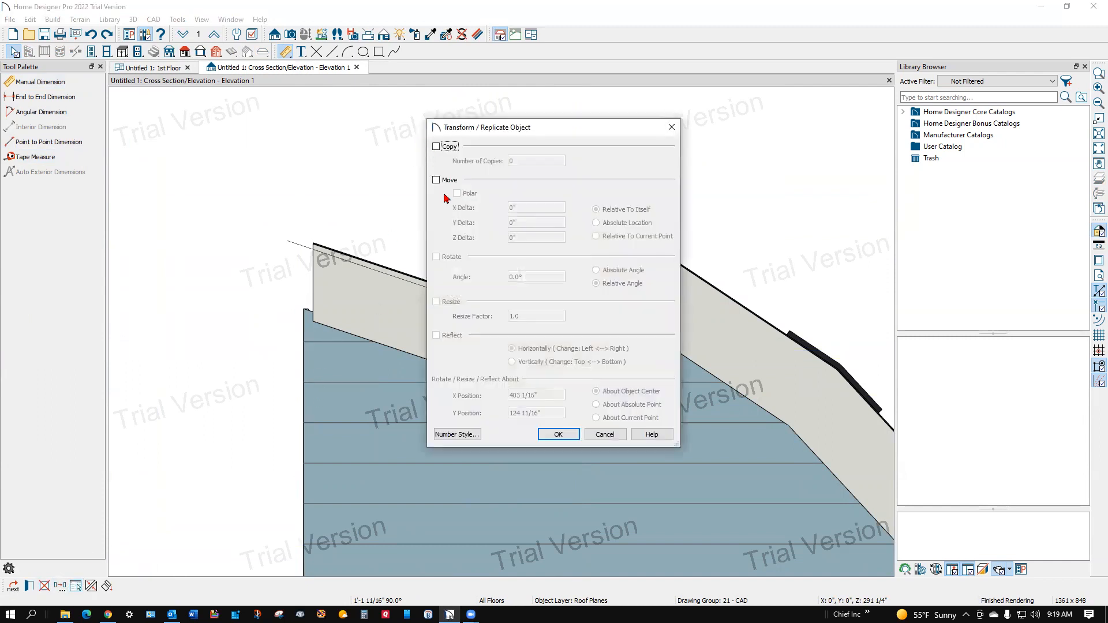
{"action": "left_click", "coordinate": [437, 180]}
{"action": "left_click", "coordinate": [515, 237]}
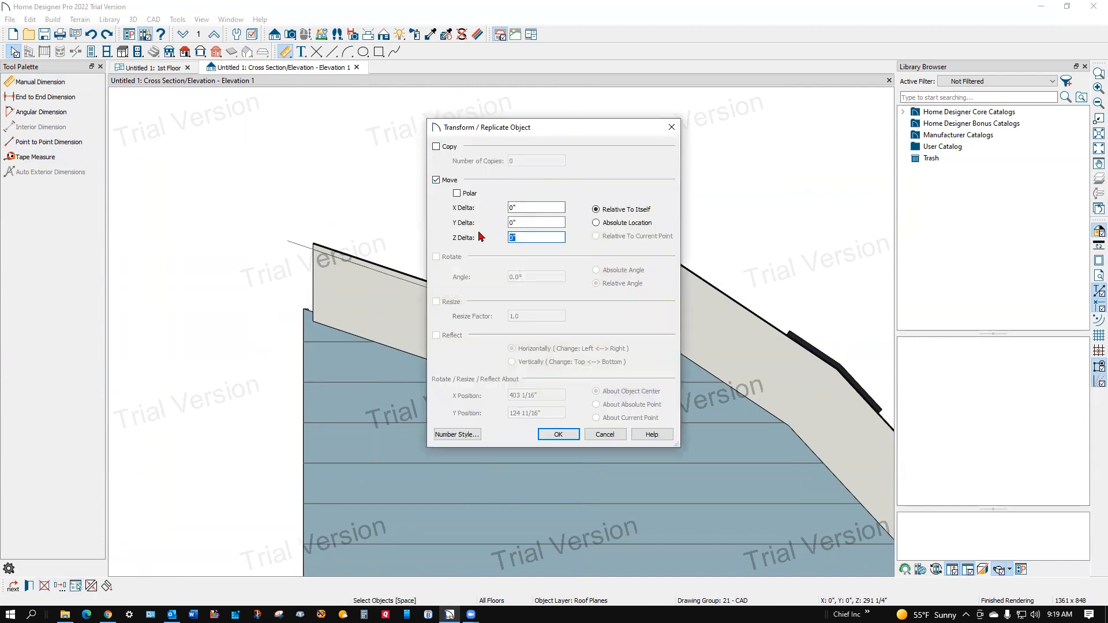
{"action": "left_click", "coordinate": [557, 434]}
{"action": "scroll", "coordinate": [571, 415], "scroll_direction": "down", "scroll_amount": 3}
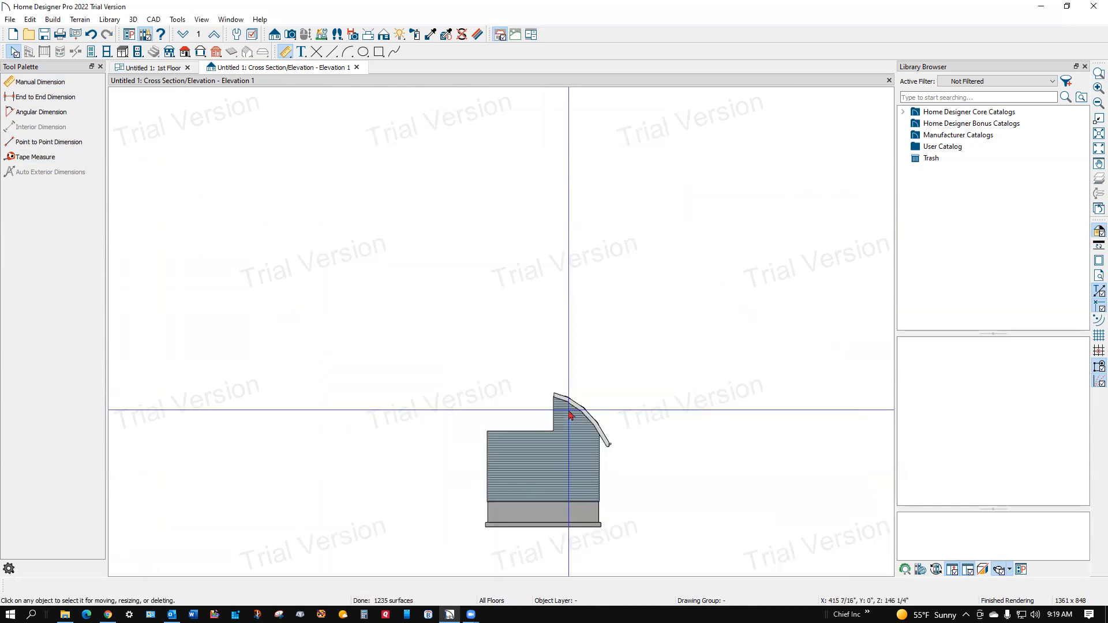
Step: Join the fourth roof plane's eave edge to the third plane's ridge edge in the plan and check the result in the cross section
{"action": "key", "text": "ctrl+Tab"}
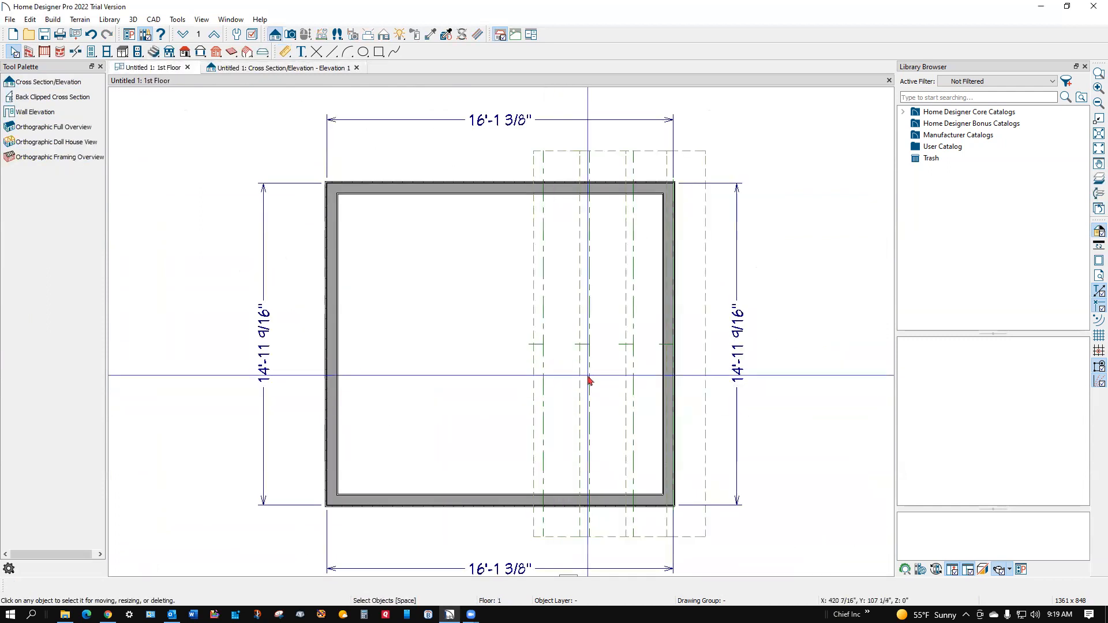
{"action": "left_click", "coordinate": [550, 380]}
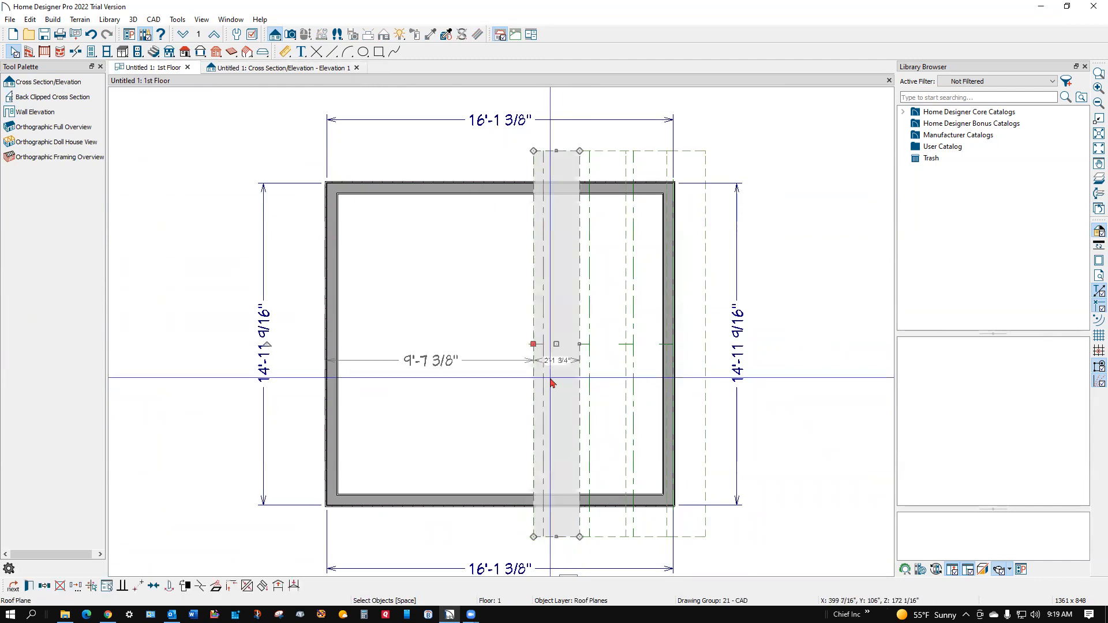
{"action": "left_click", "coordinate": [577, 346]}
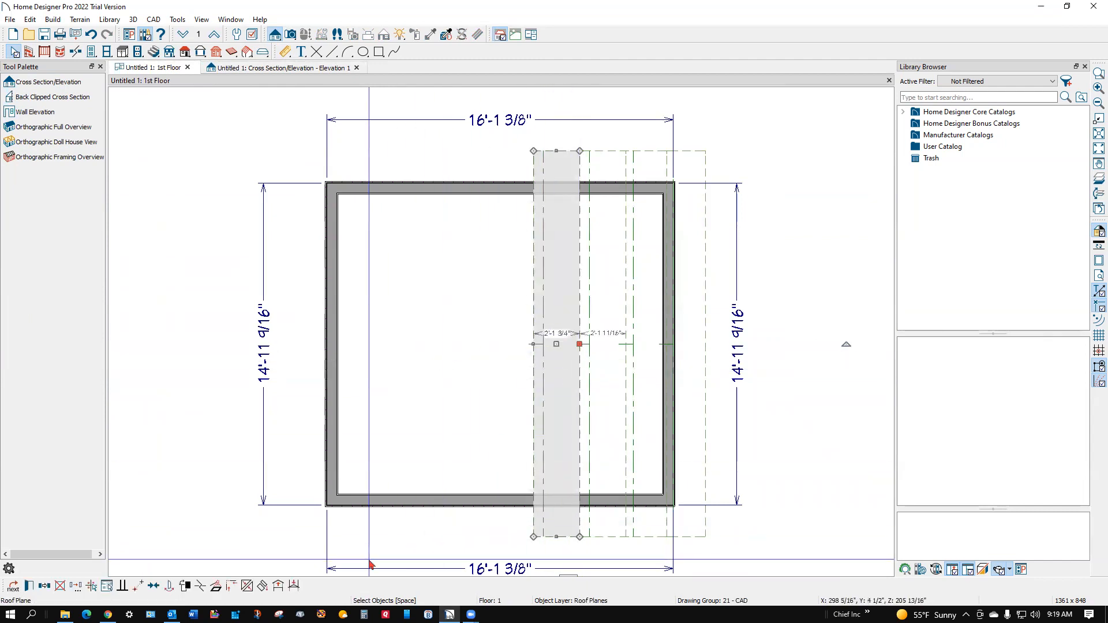
{"action": "left_click", "coordinate": [247, 586]}
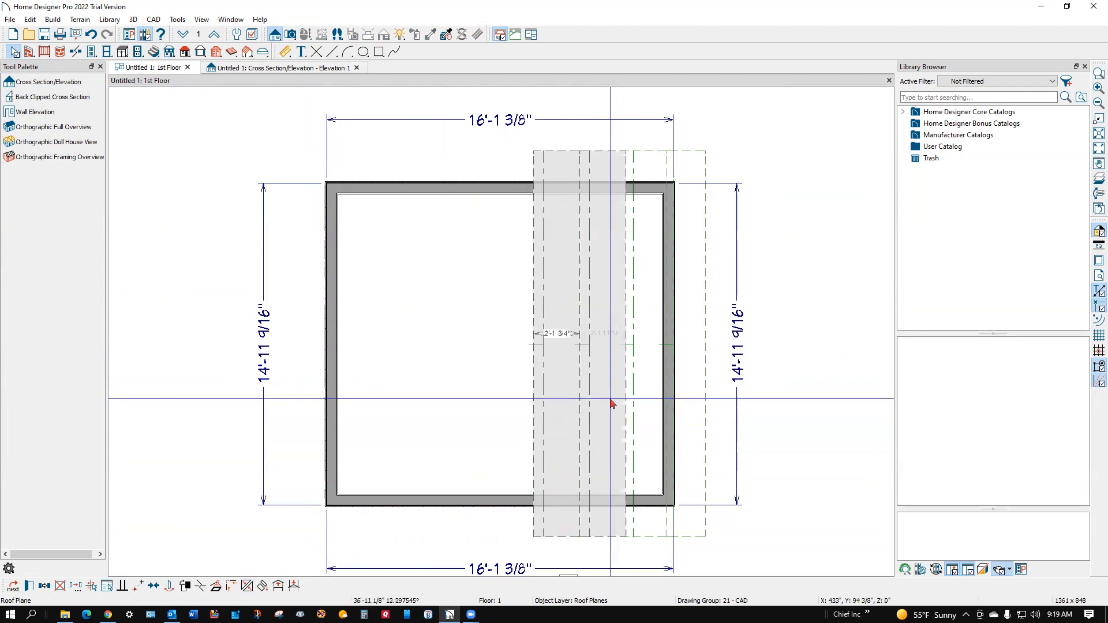
{"action": "left_click", "coordinate": [585, 361]}
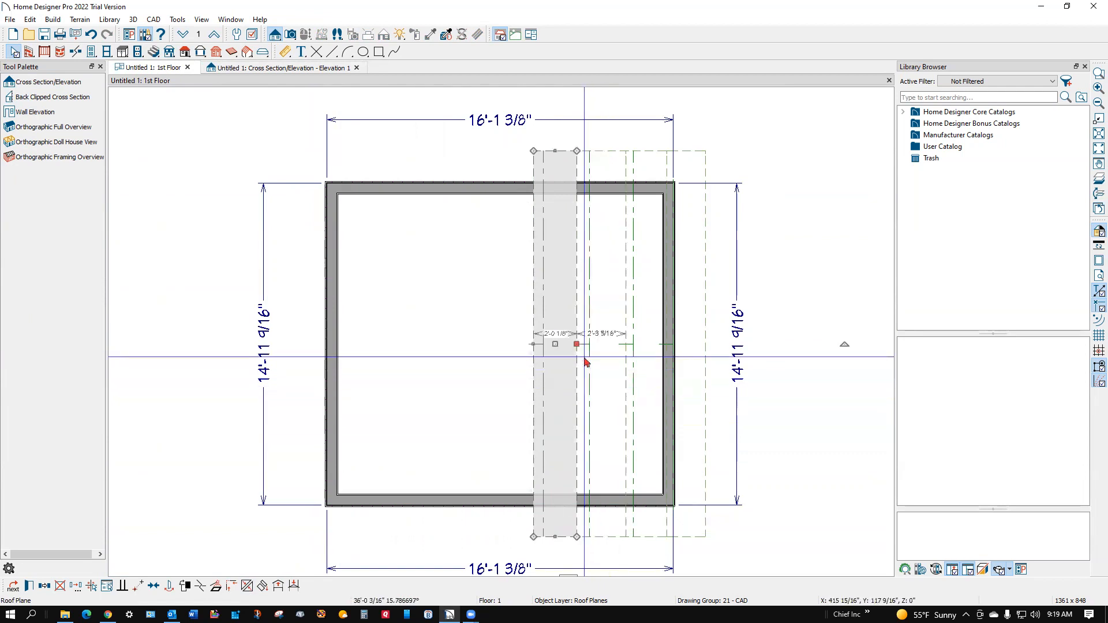
{"action": "key", "text": "ctrl+Tab"}
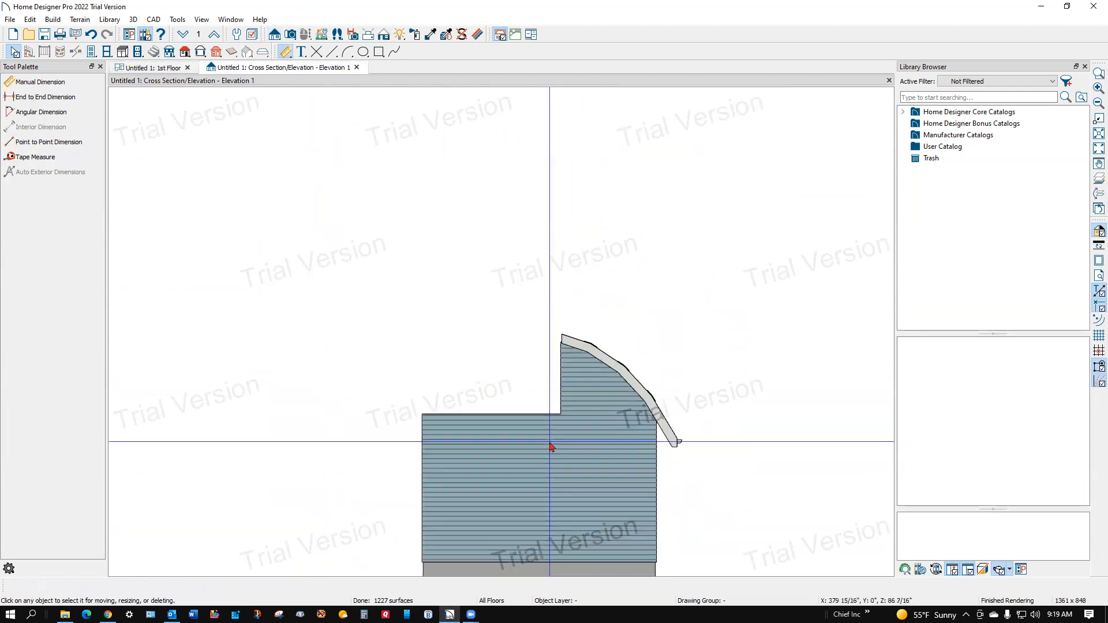
{"action": "key", "text": "ctrl+Tab"}
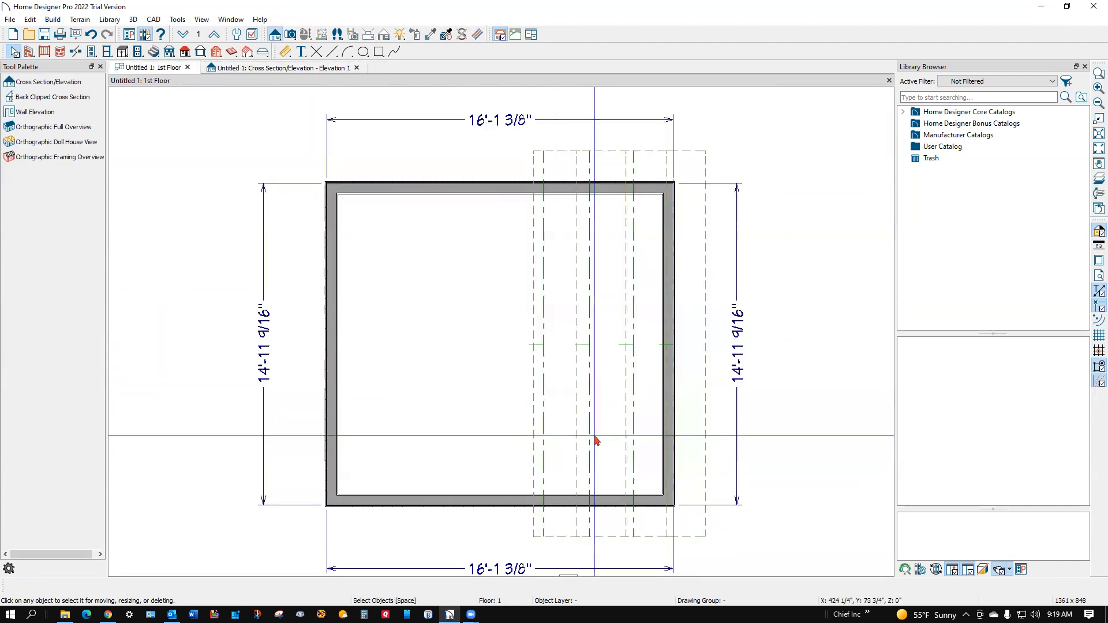
{"action": "left_click", "coordinate": [556, 419]}
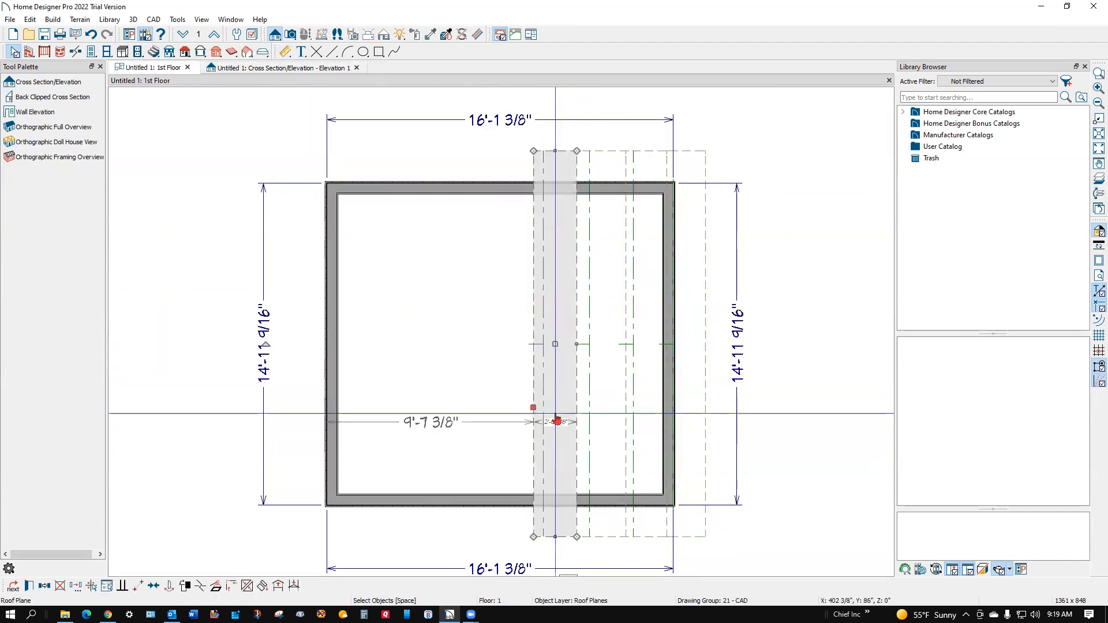
{"action": "left_click", "coordinate": [590, 422], "text": "shift"}
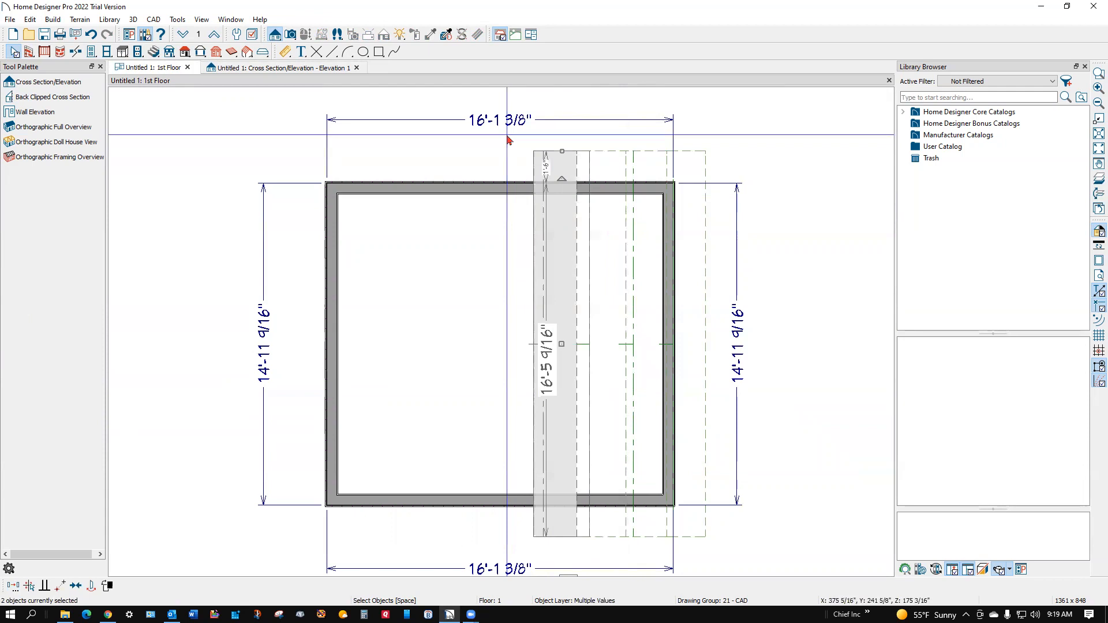
{"action": "left_click", "coordinate": [507, 140]}
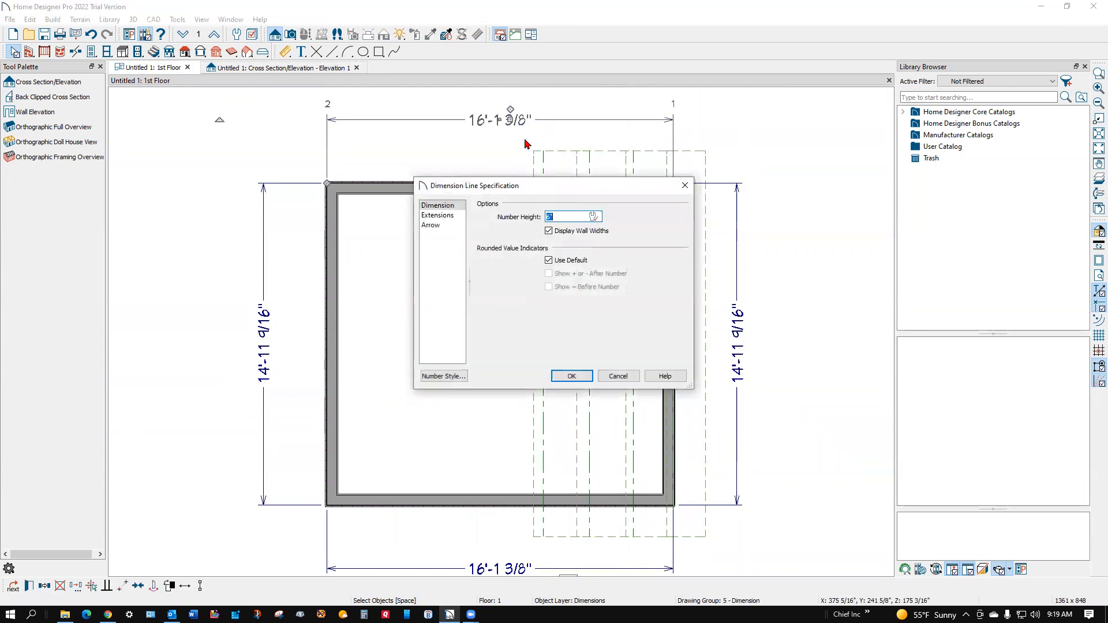
{"action": "left_click", "coordinate": [686, 186]}
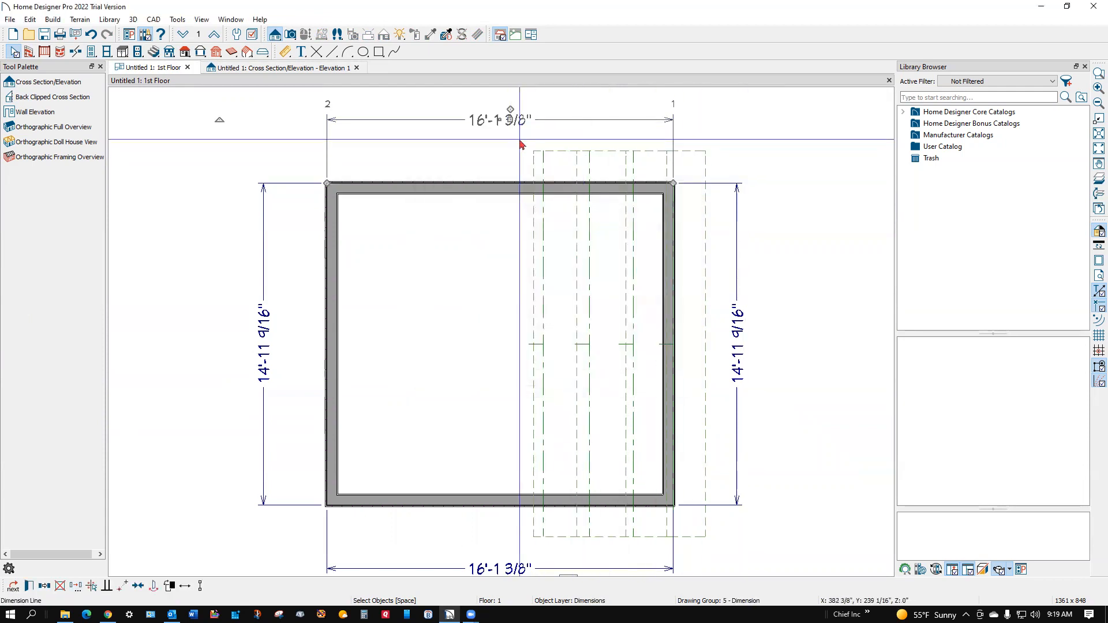
Step: Make one horizontally reflected copy of the four roof planes about the object center, allowing Auto Refresh Dimensions to turn off, and check the cross section
{"action": "left_click_drag", "start_coordinate": [520, 144], "coordinate": [721, 171]}
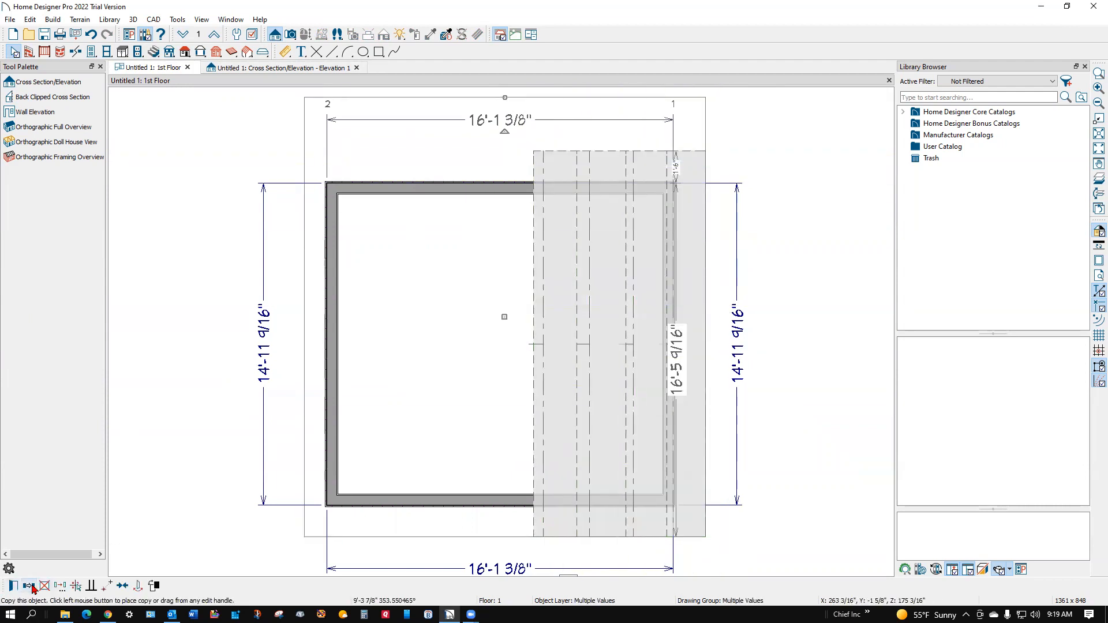
{"action": "left_click", "coordinate": [45, 586]}
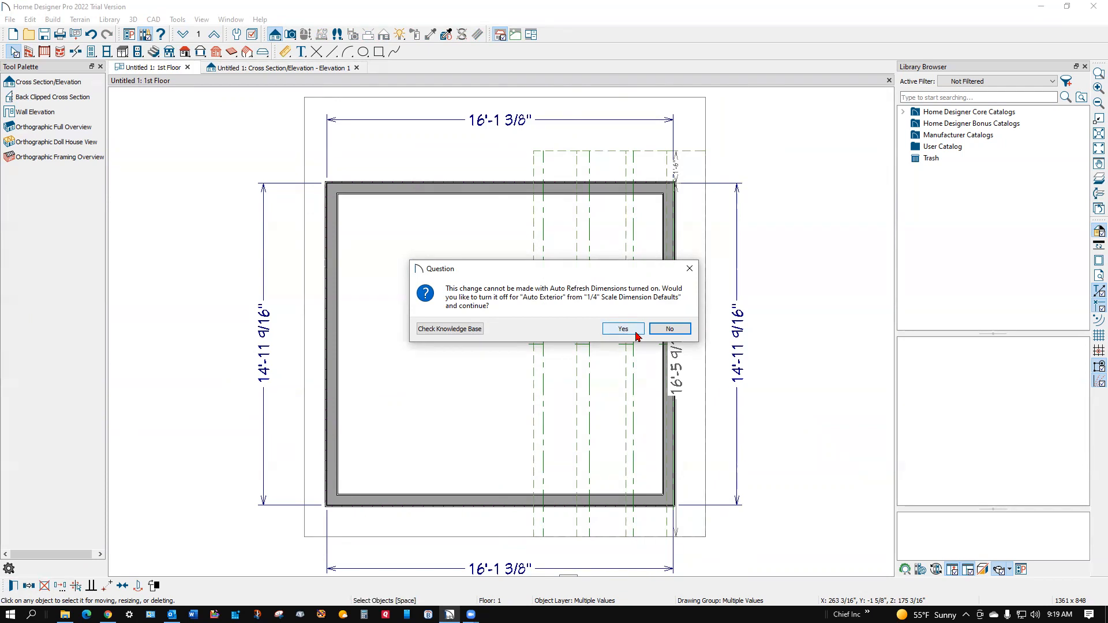
{"action": "left_click", "coordinate": [669, 329]}
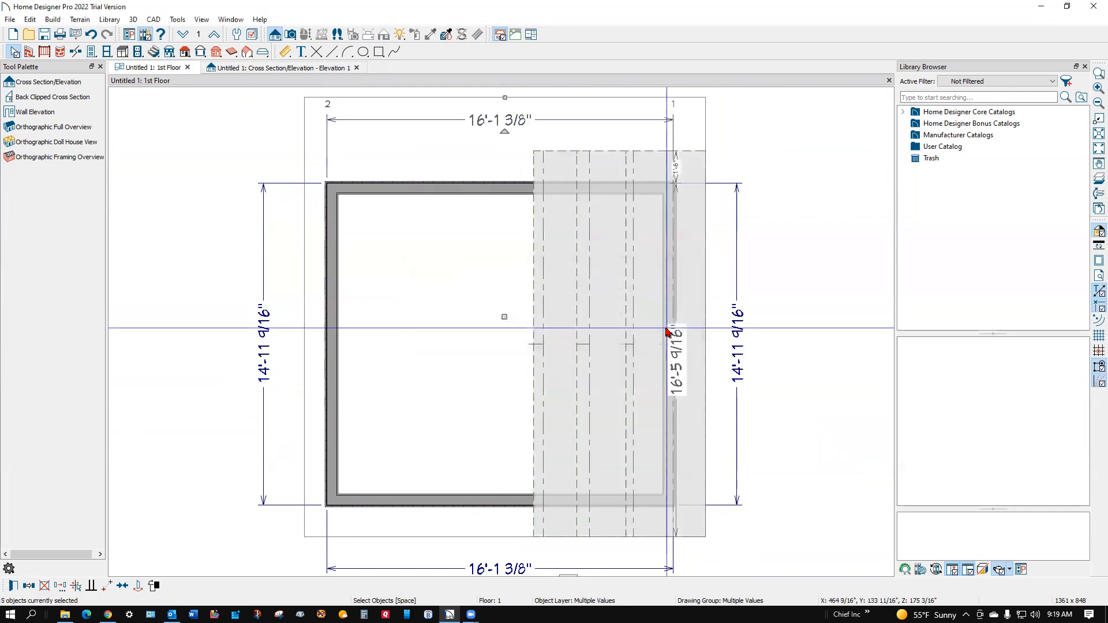
{"action": "left_click", "coordinate": [54, 589]}
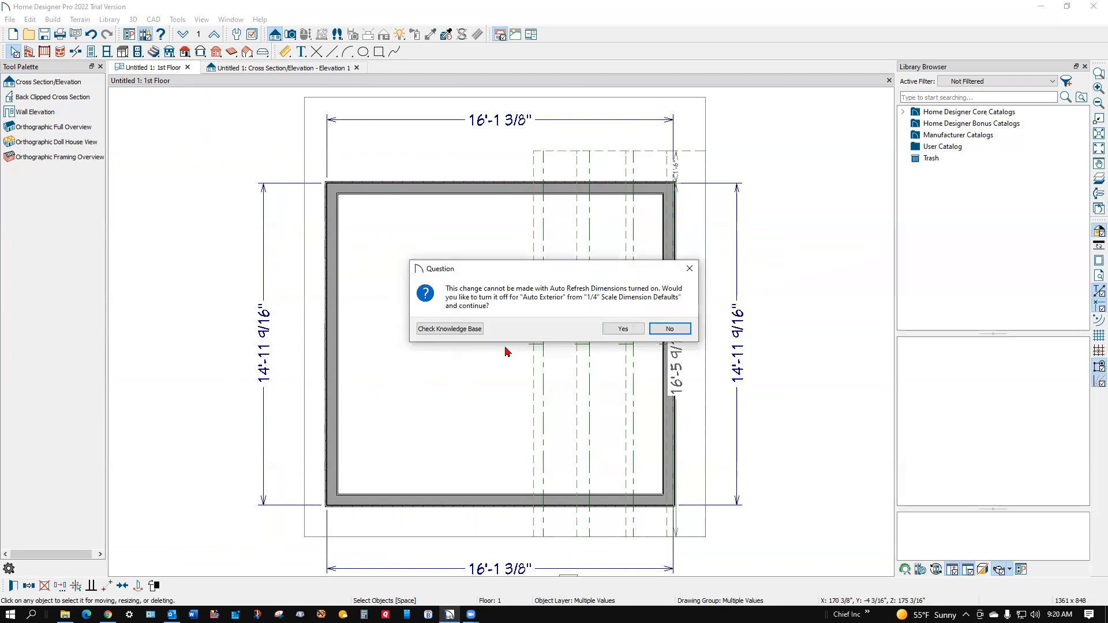
{"action": "left_click", "coordinate": [623, 329]}
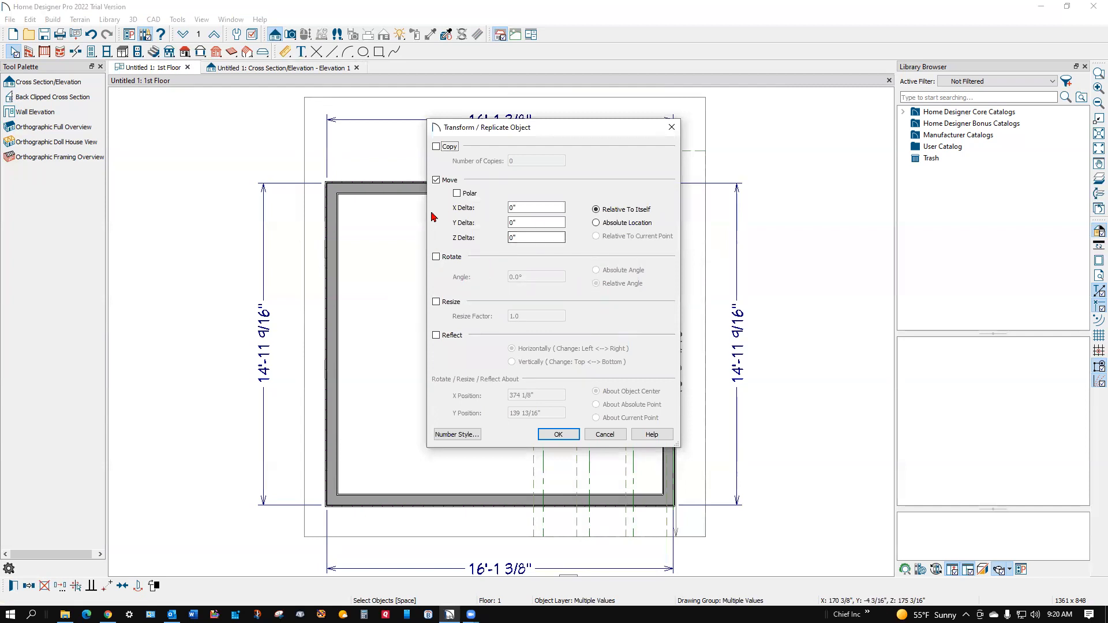
{"action": "left_click", "coordinate": [438, 148]}
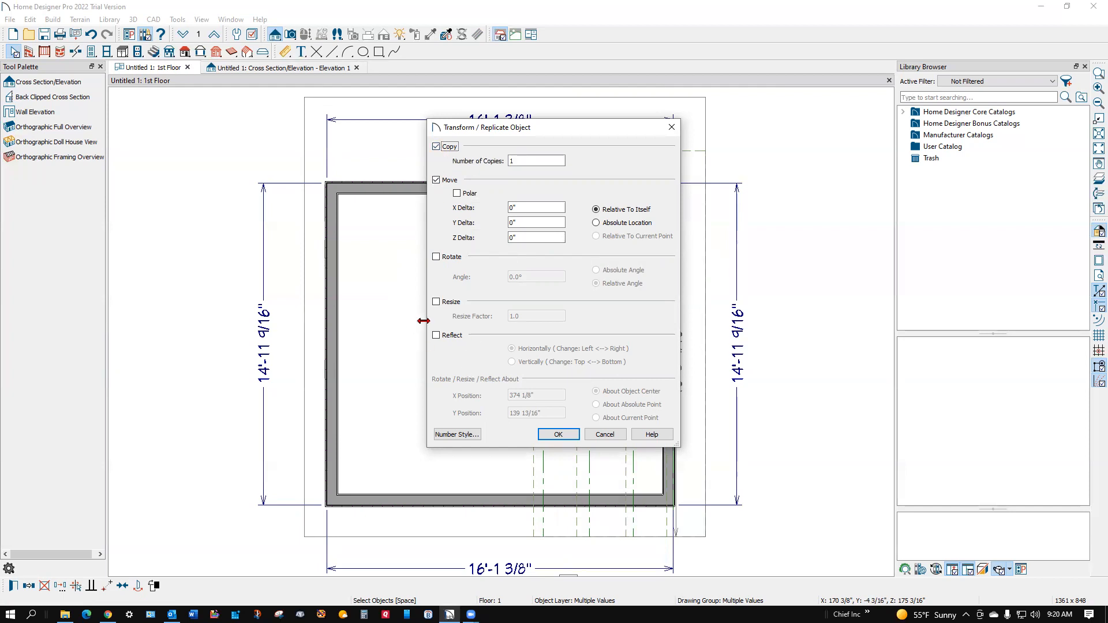
{"action": "left_click", "coordinate": [437, 336]}
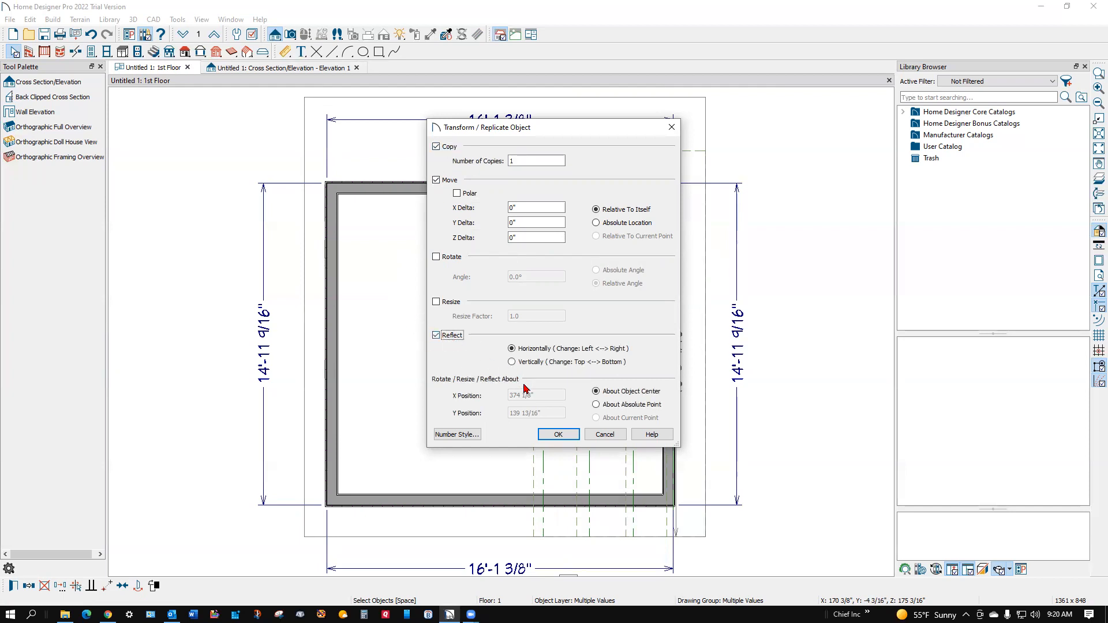
{"action": "left_click", "coordinate": [562, 440]}
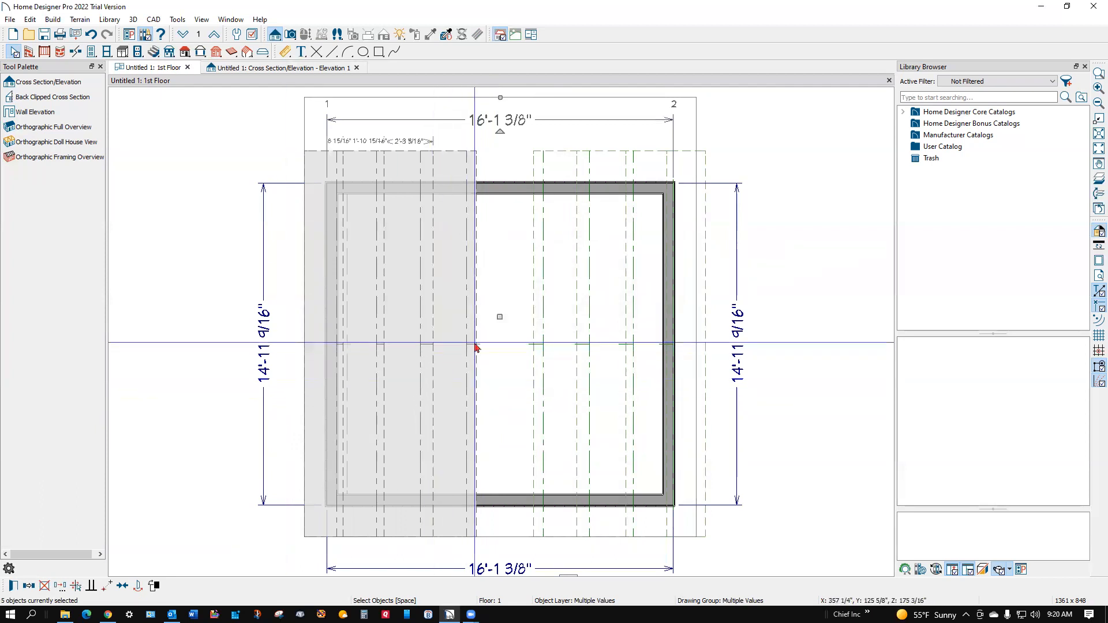
{"action": "key", "text": "ctrl+Tab"}
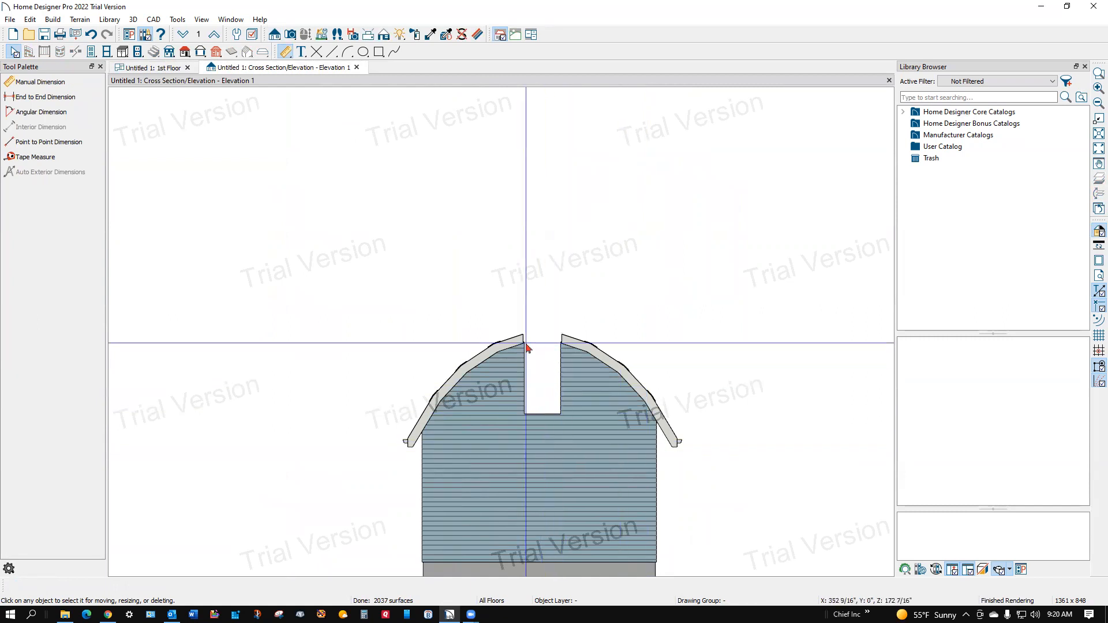
{"action": "key", "text": "ctrl+Tab"}
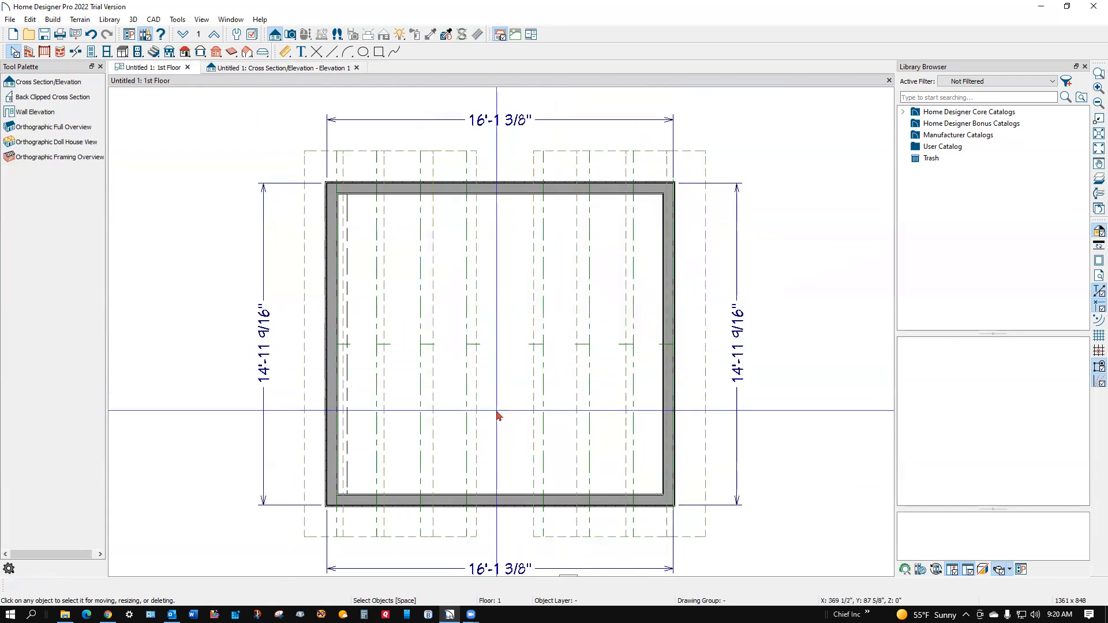
Step: Copy the mirrored innermost roof plane against its own ridge edge and shorten the copy to about 1'-2" wide, ending at the building's centerline
{"action": "left_click", "coordinate": [478, 528]}
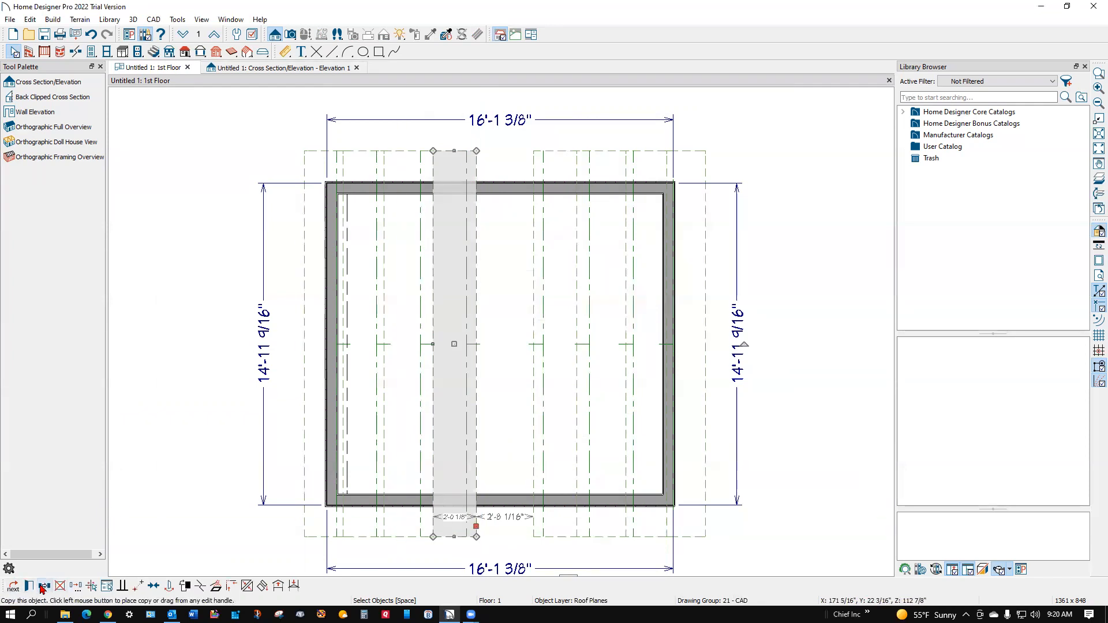
{"action": "left_click", "coordinate": [44, 586]}
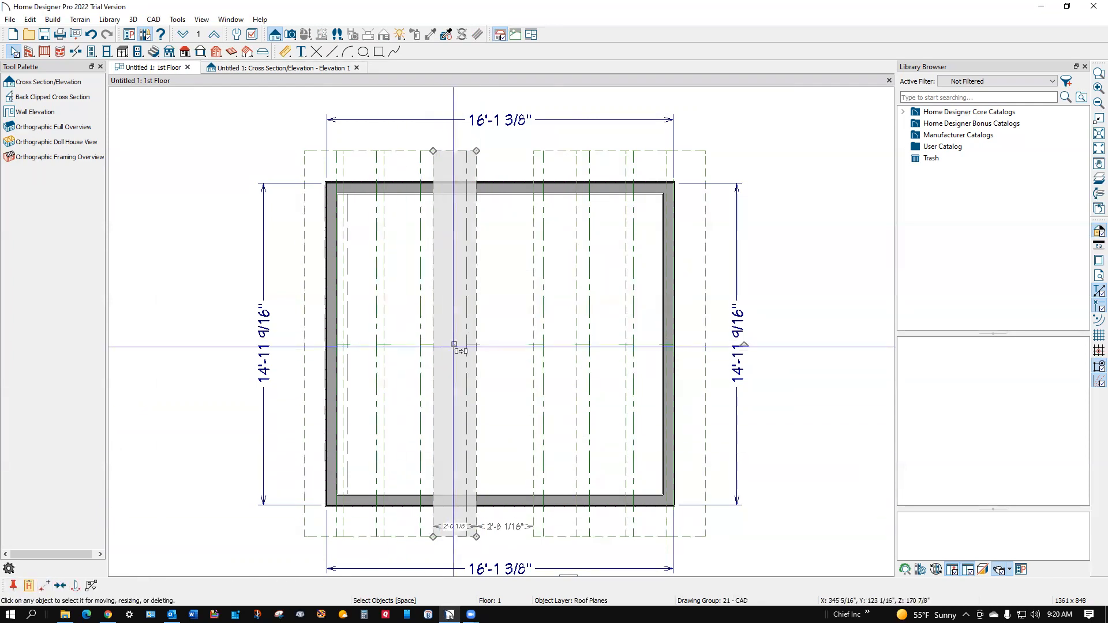
{"action": "left_click_drag", "start_coordinate": [454, 345], "coordinate": [497, 342]}
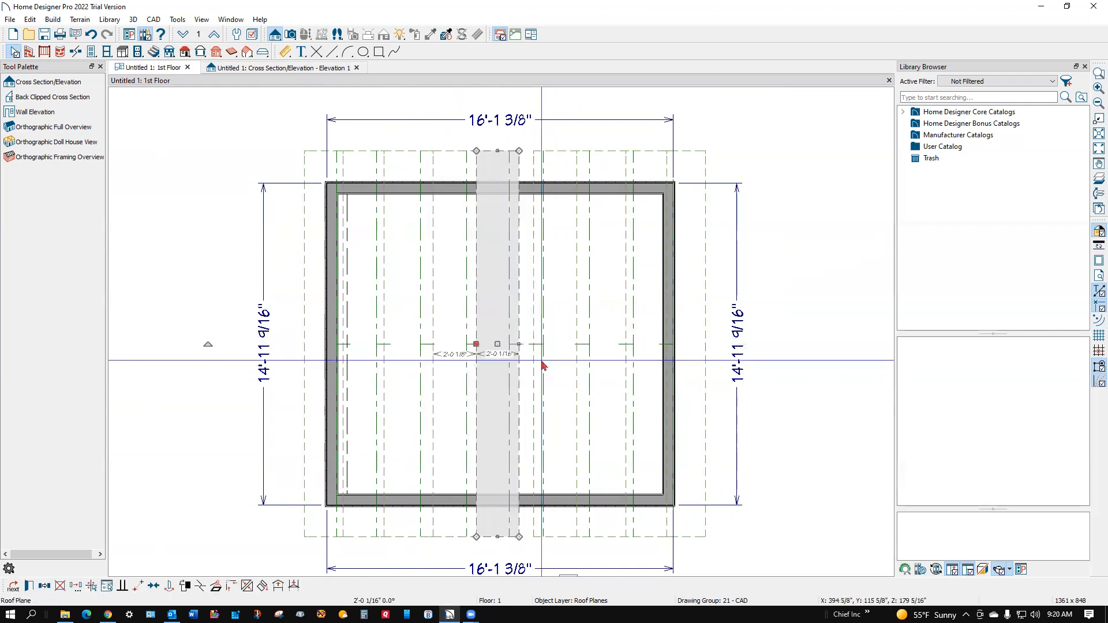
{"action": "key", "text": "Escape"}
{"action": "left_click", "coordinate": [521, 381]}
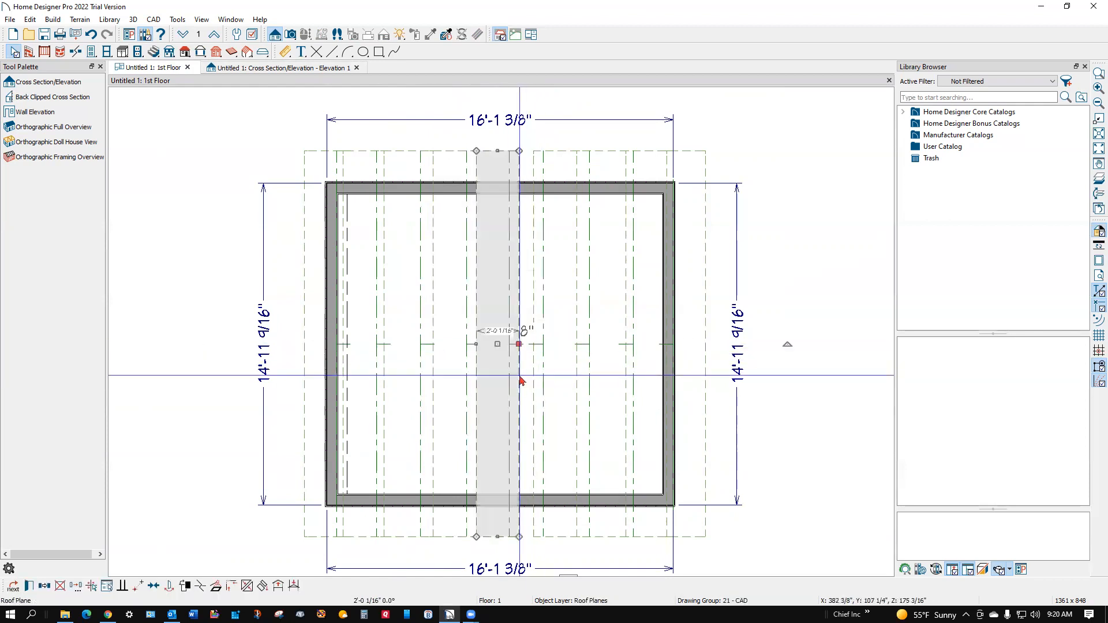
{"action": "left_click_drag", "start_coordinate": [519, 344], "coordinate": [501, 352]}
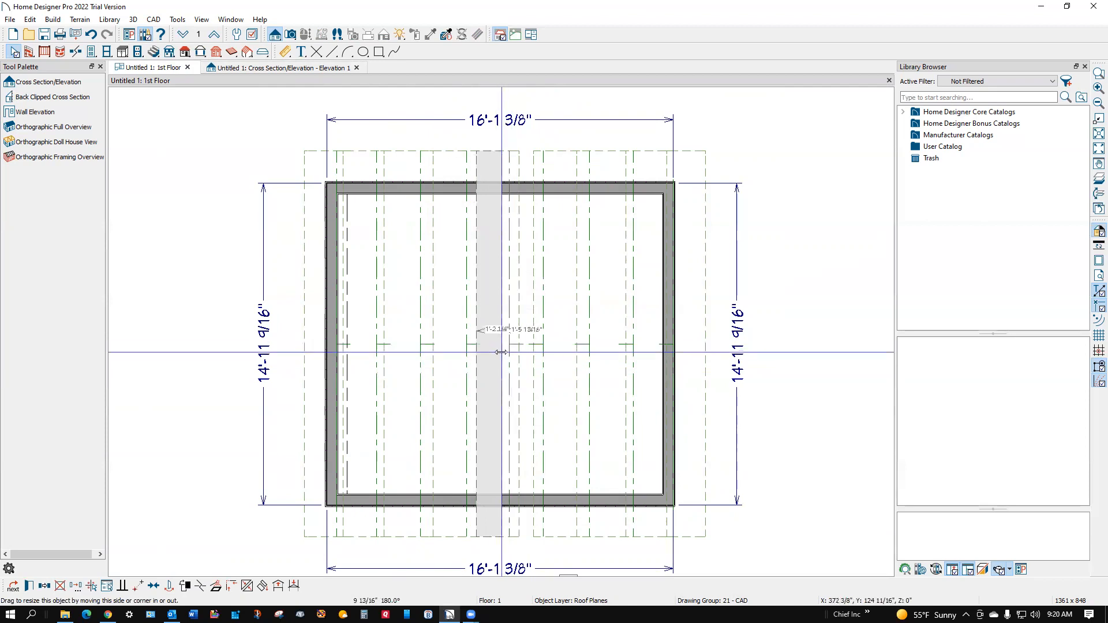
Step: Measure the vertical gap between the new roof plane's upper eave corner and the adjoining plane's ridge top in the cross section
{"action": "key", "text": "ctrl+Tab"}
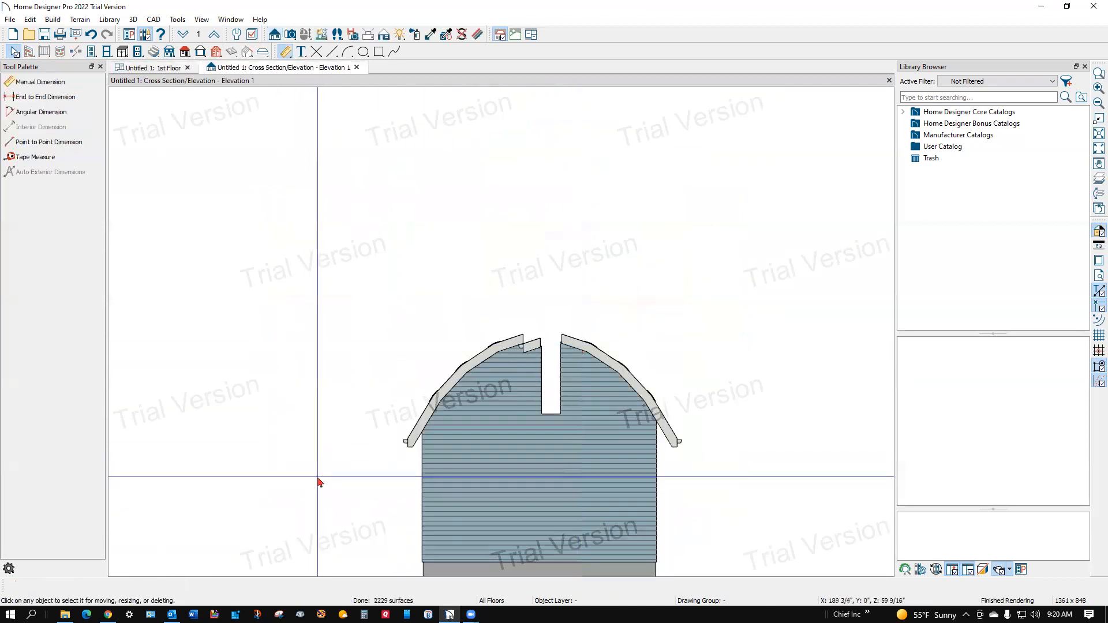
{"action": "scroll", "coordinate": [487, 347], "scroll_direction": "up", "scroll_amount": 5}
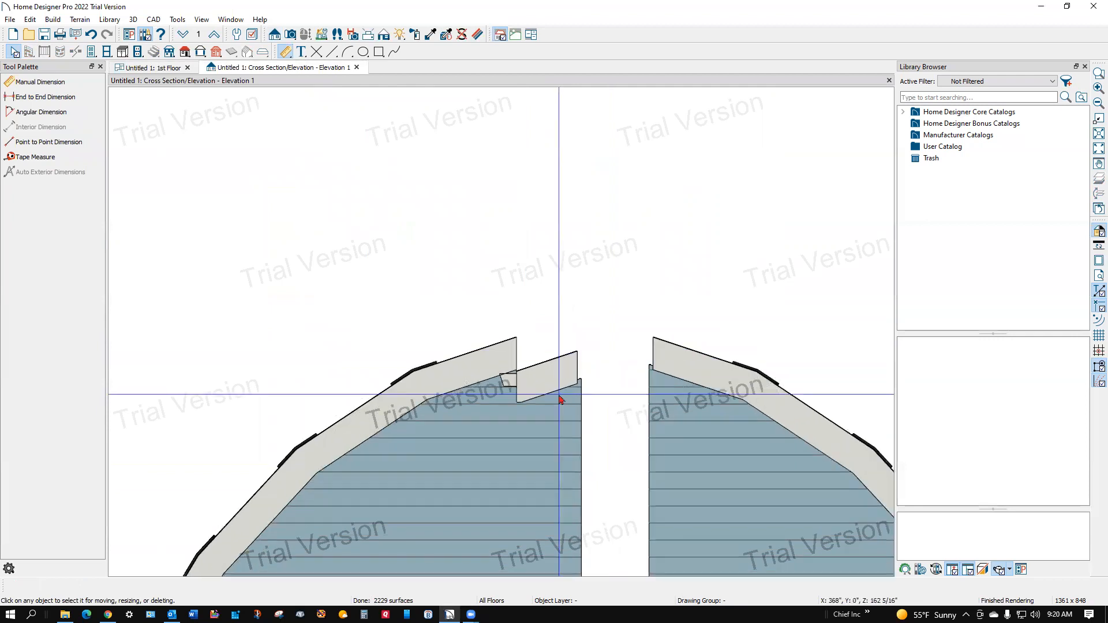
{"action": "scroll", "coordinate": [561, 399], "scroll_direction": "up", "scroll_amount": 2}
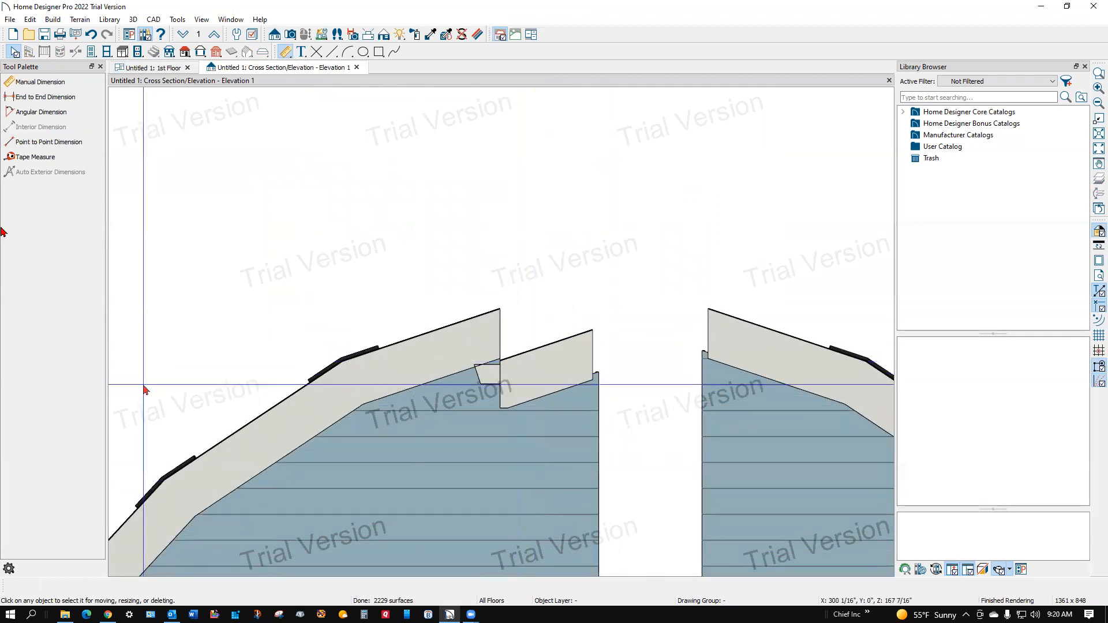
{"action": "left_click", "coordinate": [30, 158]}
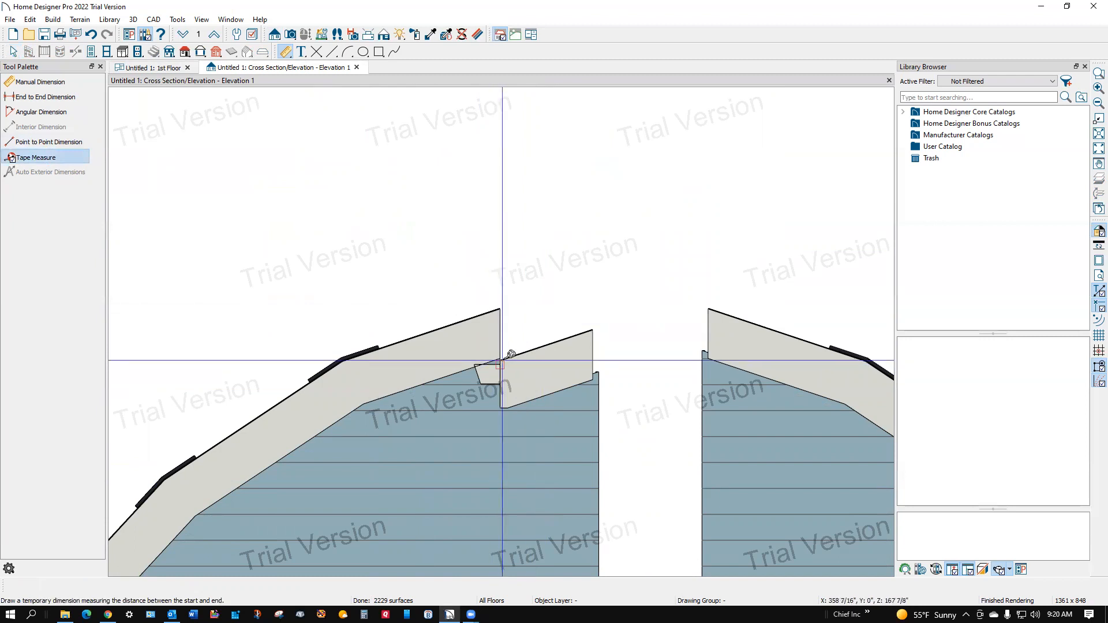
{"action": "left_click_drag", "start_coordinate": [500, 364], "coordinate": [500, 312]}
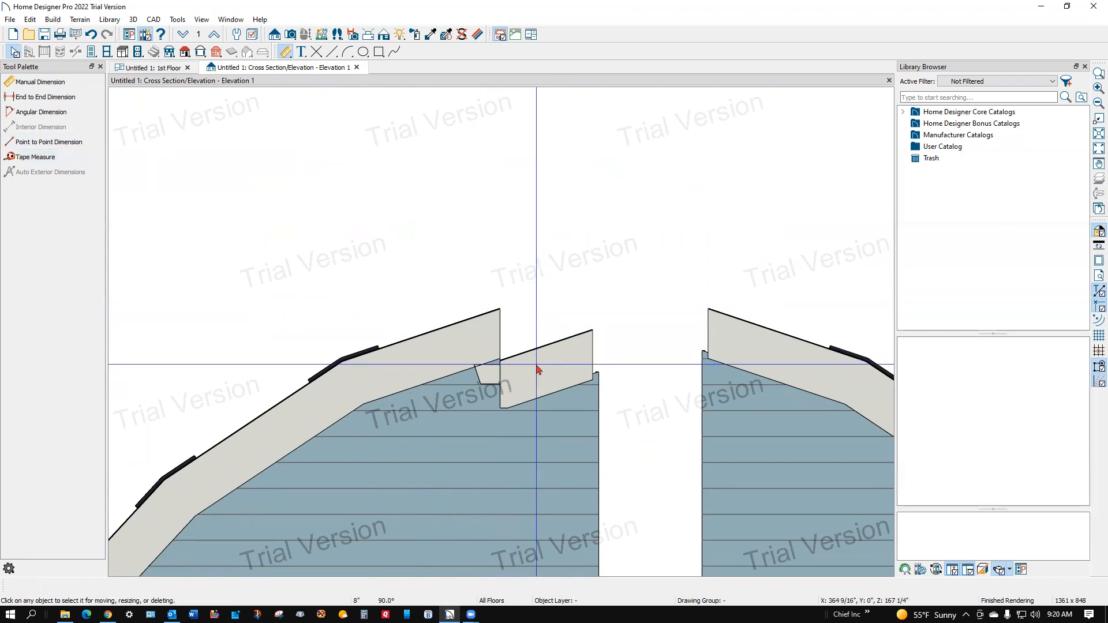
Step: Set the new roof plane's ridge top height to 179 7/8" with the pitch locked
{"action": "double_click", "coordinate": [534, 337]}
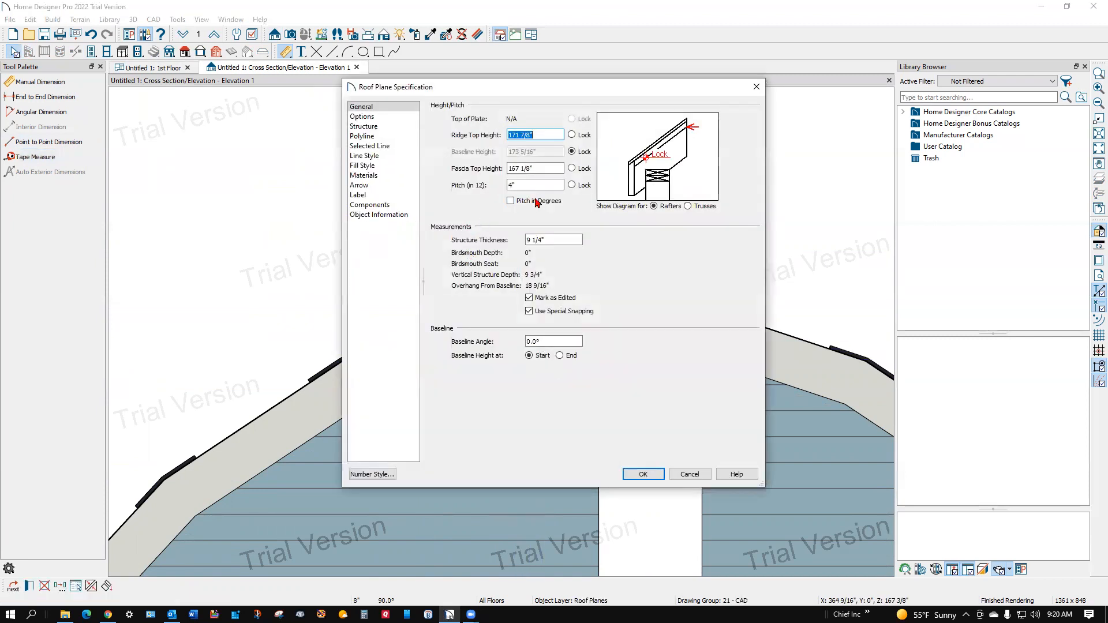
{"action": "left_click", "coordinate": [580, 186]}
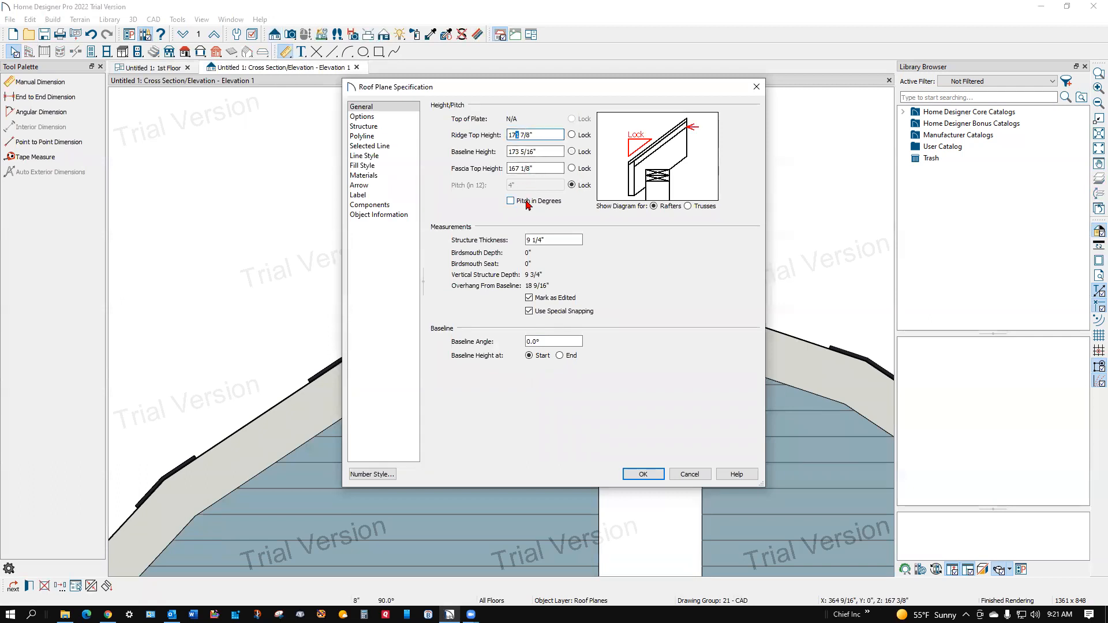
{"action": "left_click", "coordinate": [639, 475]}
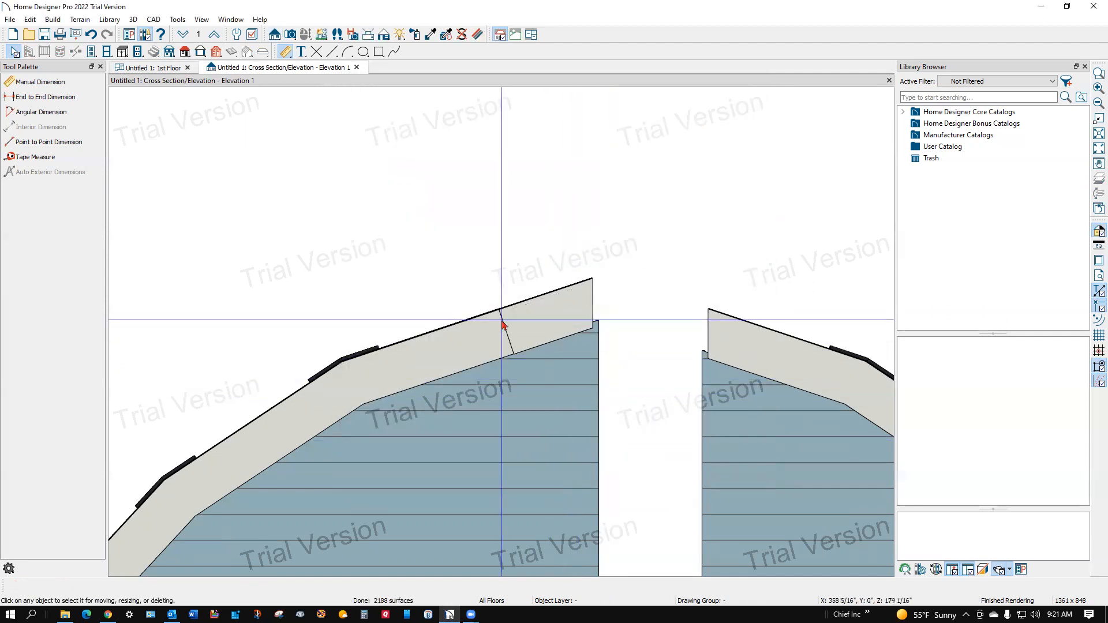
Step: Set the new innermost roof plane's pitch to 2 in 12 with its fascia top height locked
{"action": "double_click", "coordinate": [548, 324]}
{"action": "double_click", "coordinate": [519, 185]}
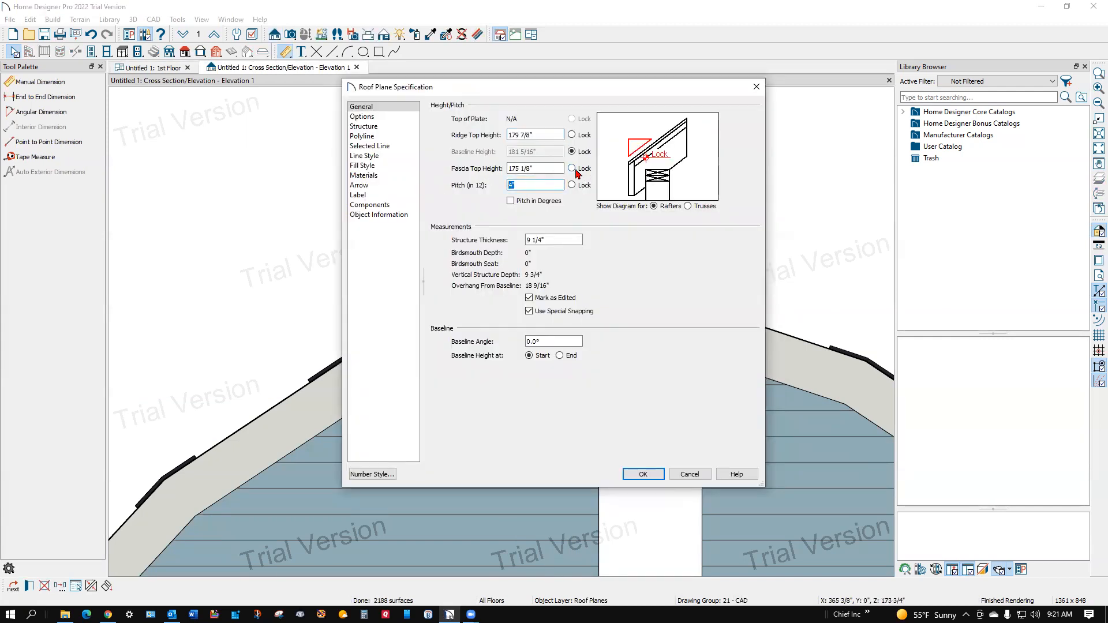
{"action": "left_click", "coordinate": [572, 168]}
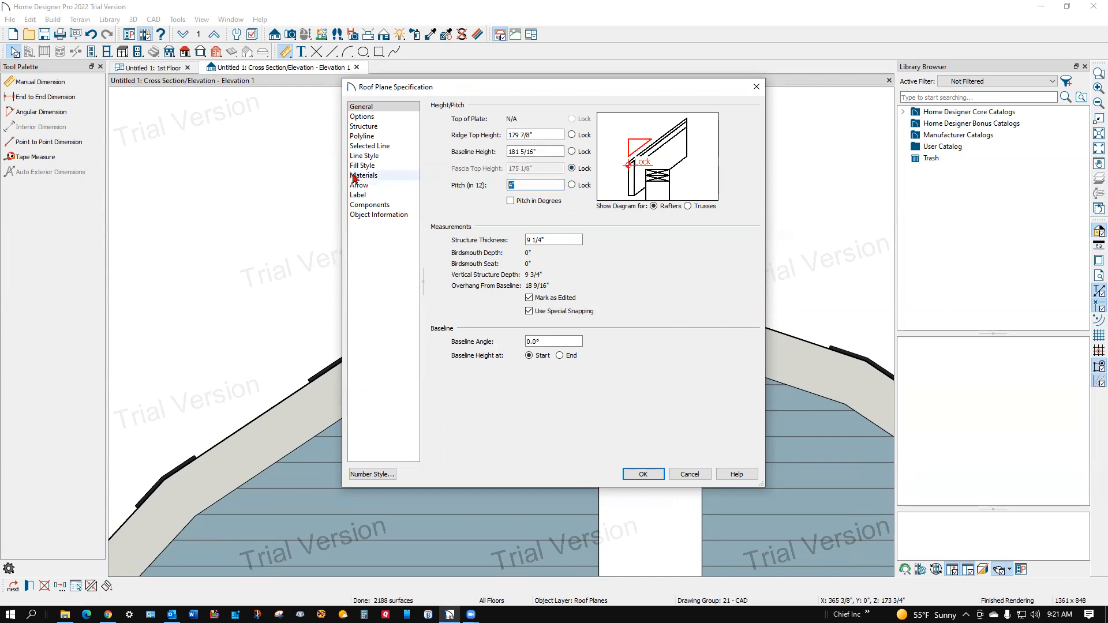
{"action": "type", "text": "2"}
{"action": "left_click", "coordinate": [640, 475]}
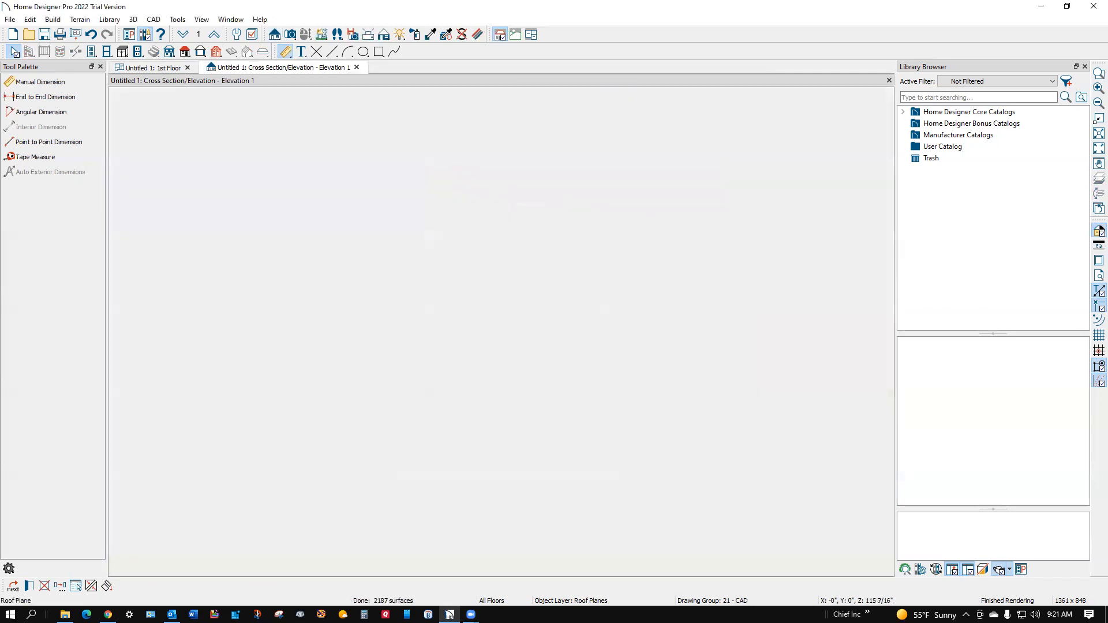
Step: Make a horizontally reflected copy of the new innermost roof plane in the floor plan
{"action": "left_click", "coordinate": [153, 68]}
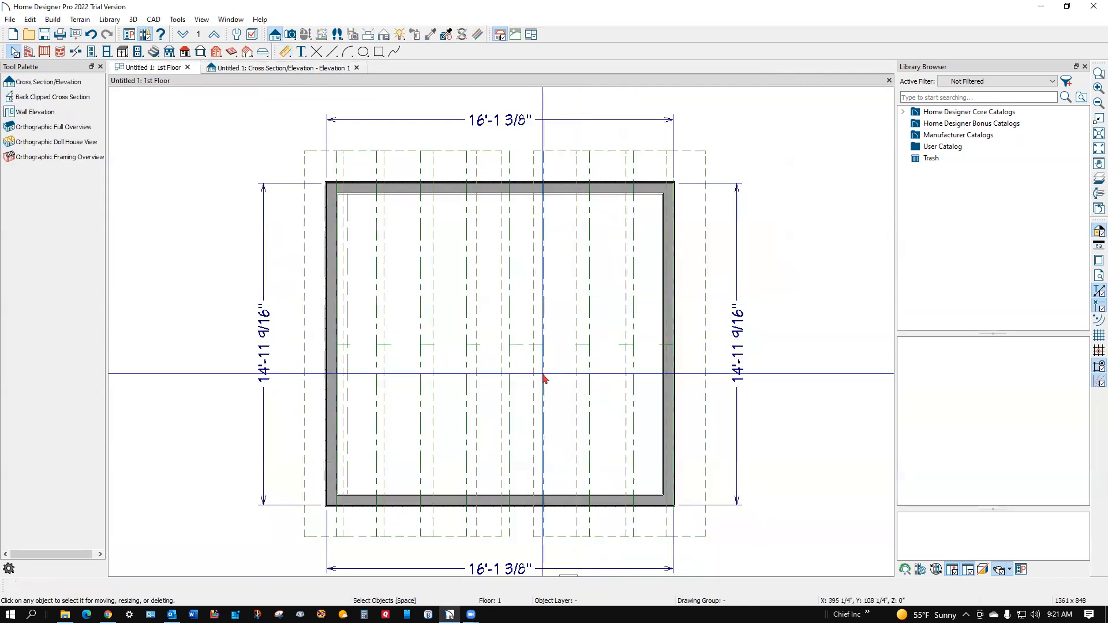
{"action": "left_click", "coordinate": [501, 529]}
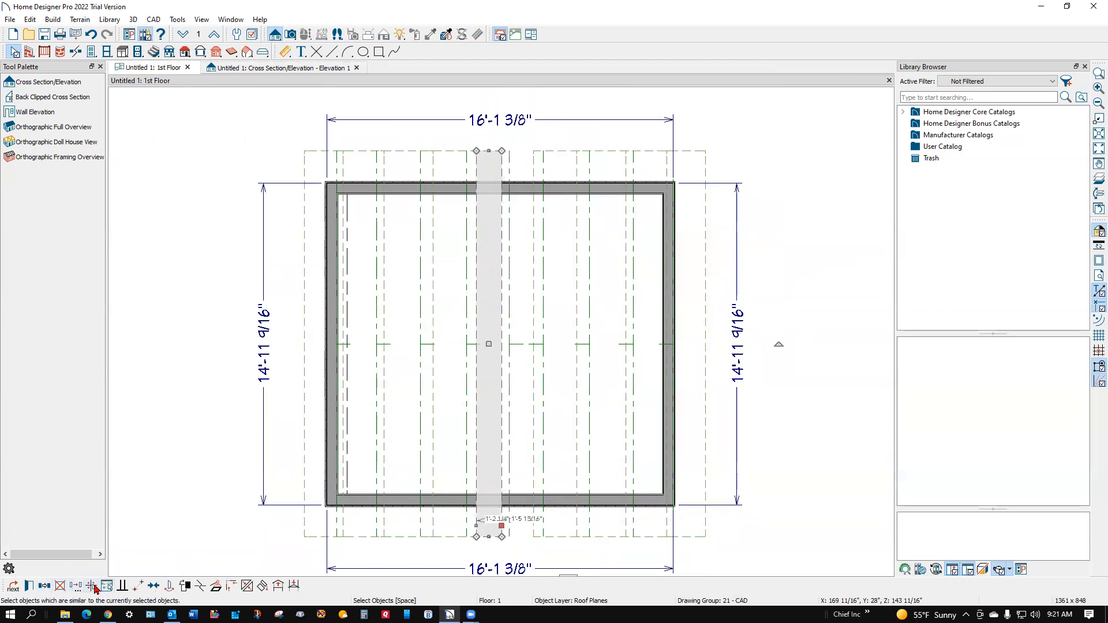
{"action": "left_click", "coordinate": [75, 586]}
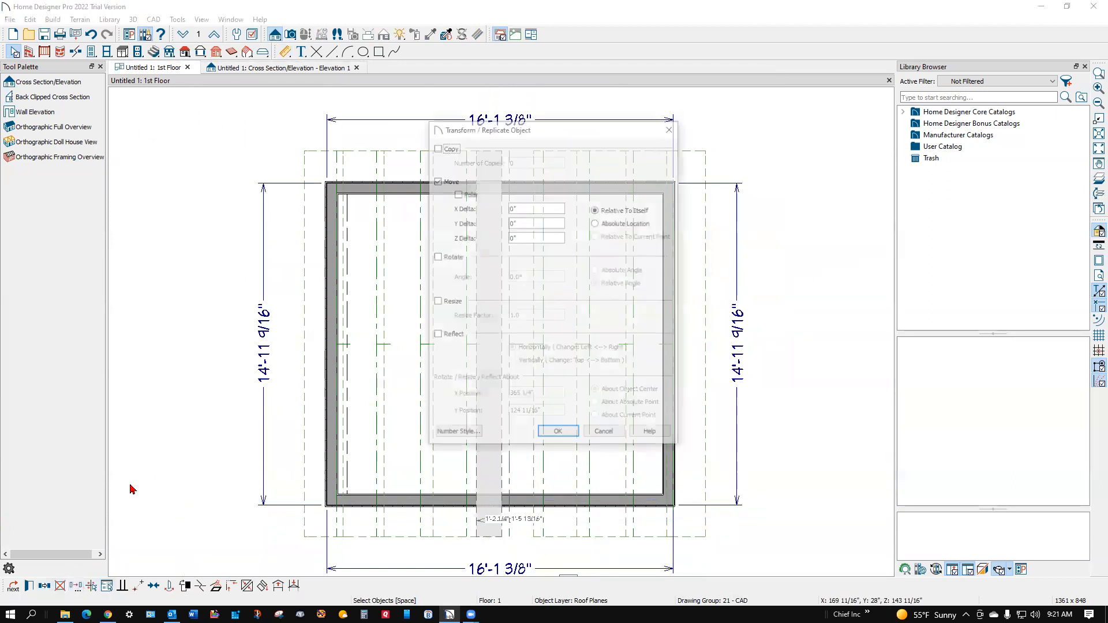
{"action": "left_click", "coordinate": [449, 148]}
{"action": "left_click", "coordinate": [445, 337]}
{"action": "left_click", "coordinate": [544, 437]}
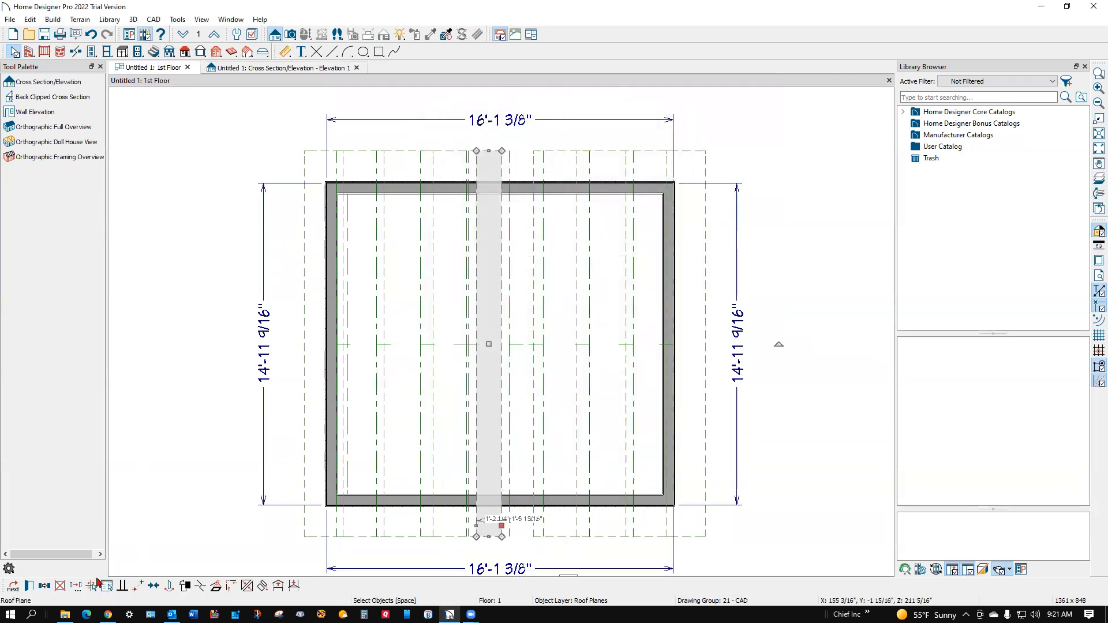
Step: Move the reflected roof plane point to point so its eave corner meets the opposite side's adjoining plane, and check the cross section
{"action": "left_click", "coordinate": [139, 586]}
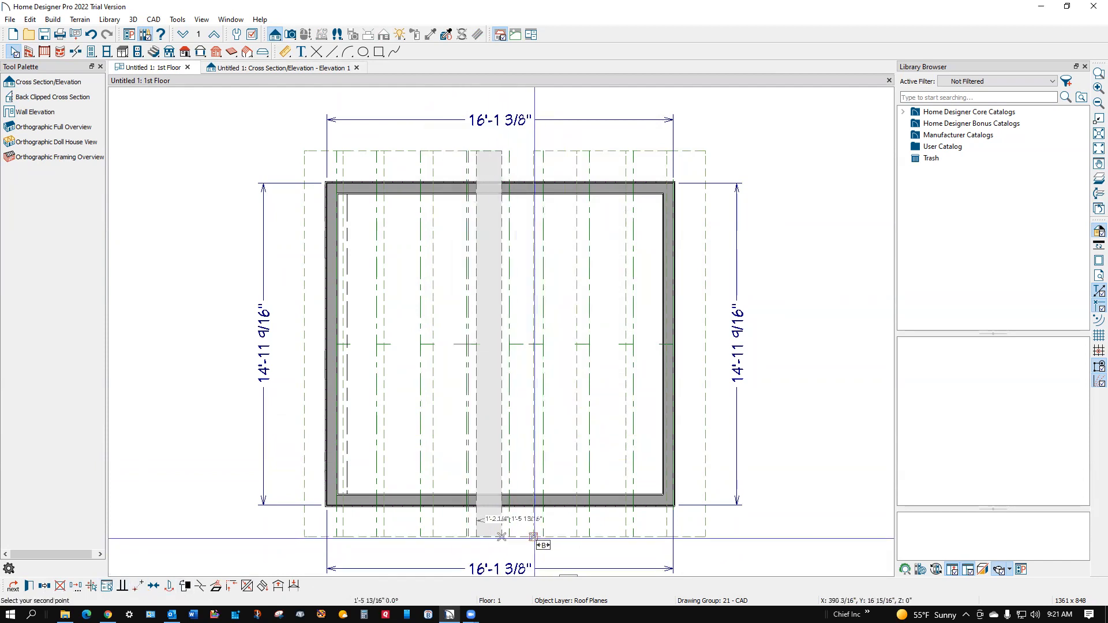
{"action": "left_click", "coordinate": [566, 530]}
{"action": "key", "text": "ctrl+Tab"}
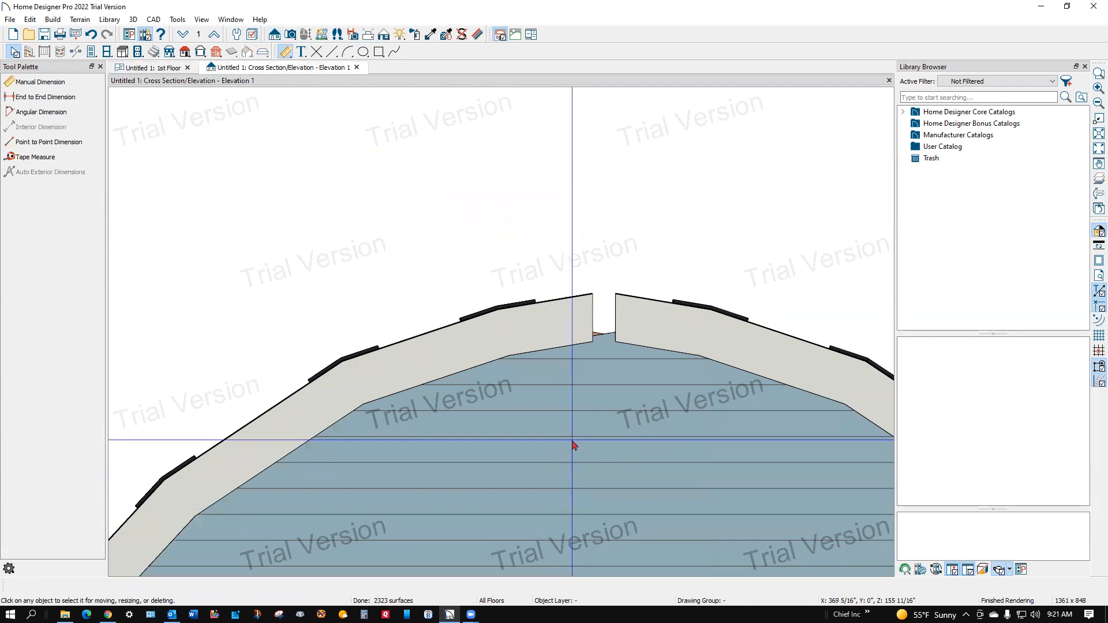
Step: Join the two innermost roof planes along a shared ridge at the building's center and check the cross section
{"action": "key", "text": "ctrl+Tab"}
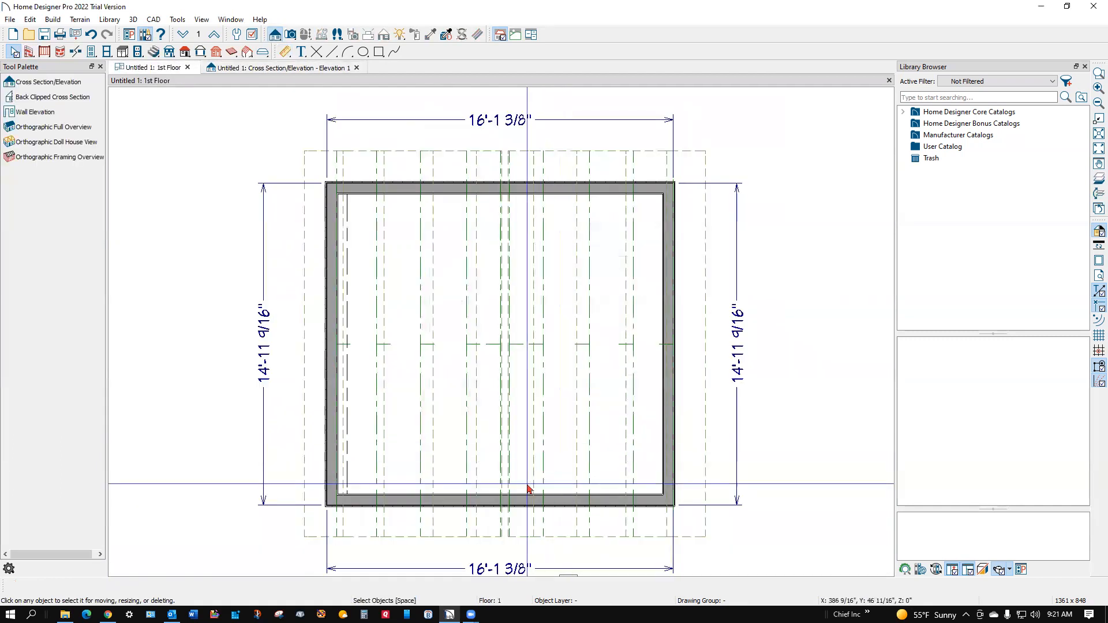
{"action": "right_click", "coordinate": [510, 523]}
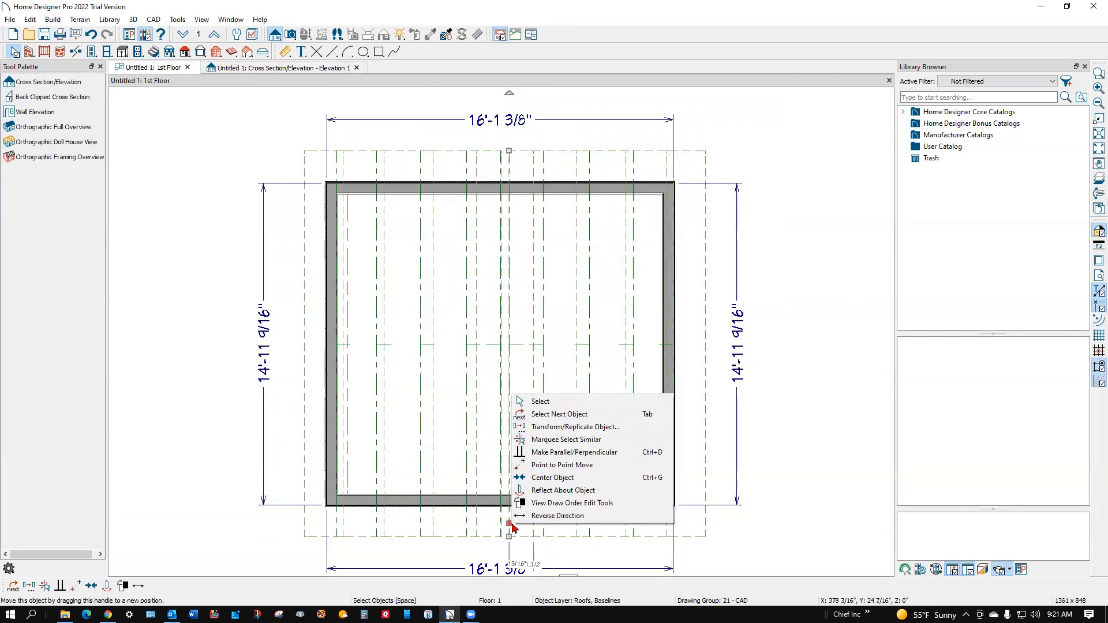
{"action": "left_click", "coordinate": [514, 363]}
{"action": "right_click", "coordinate": [513, 364]}
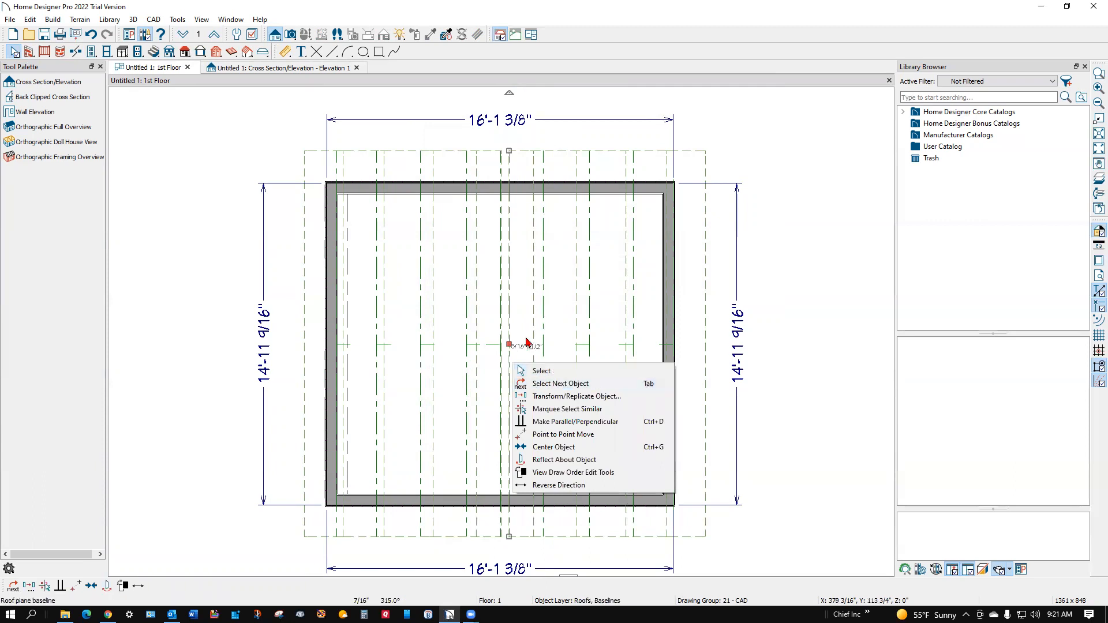
{"action": "left_click", "coordinate": [561, 383]}
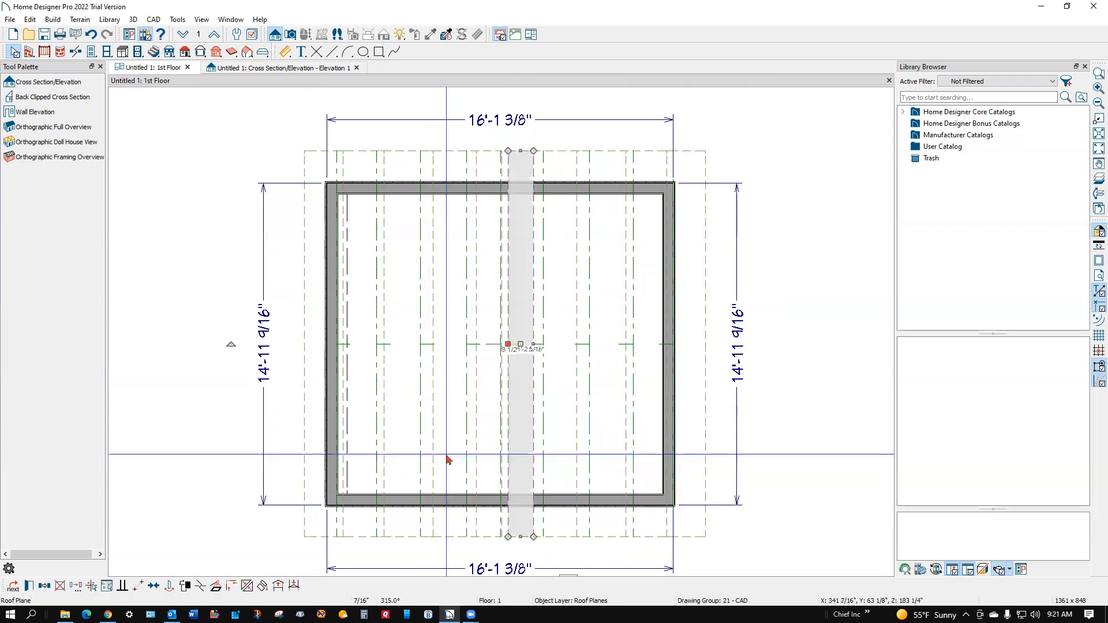
{"action": "left_click", "coordinate": [247, 586]}
{"action": "key", "text": "Escape"}
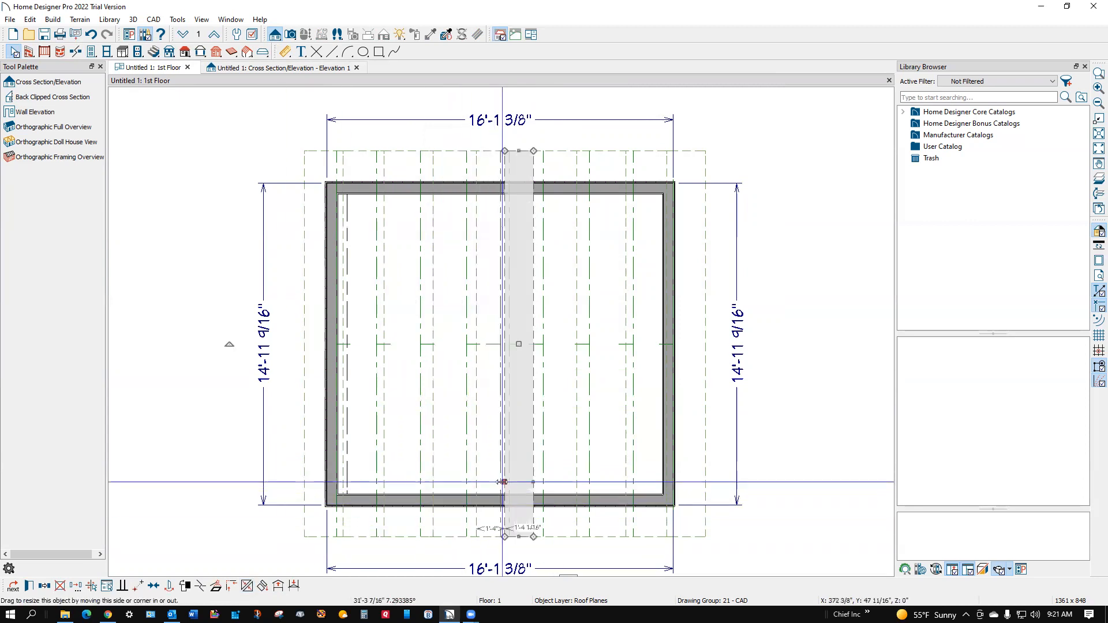
{"action": "key", "text": "ctrl+Tab"}
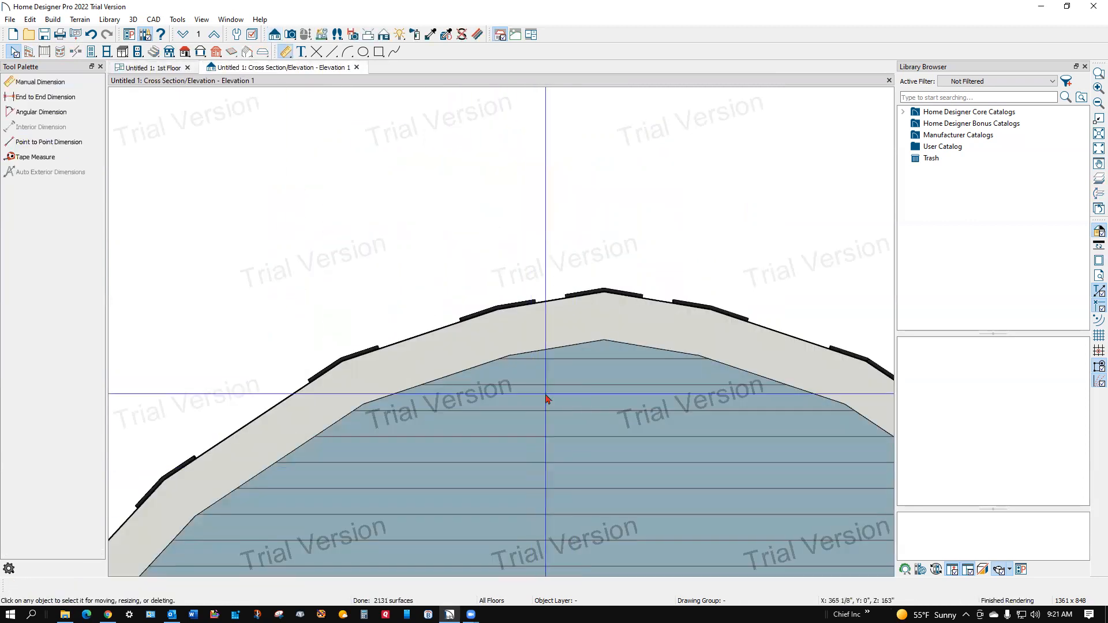
Step: Review the complete curved roof in the cross section and close the program
{"action": "scroll", "coordinate": [546, 375], "scroll_direction": "down", "scroll_amount": 3}
{"action": "scroll", "coordinate": [526, 306], "scroll_direction": "down", "scroll_amount": 2}
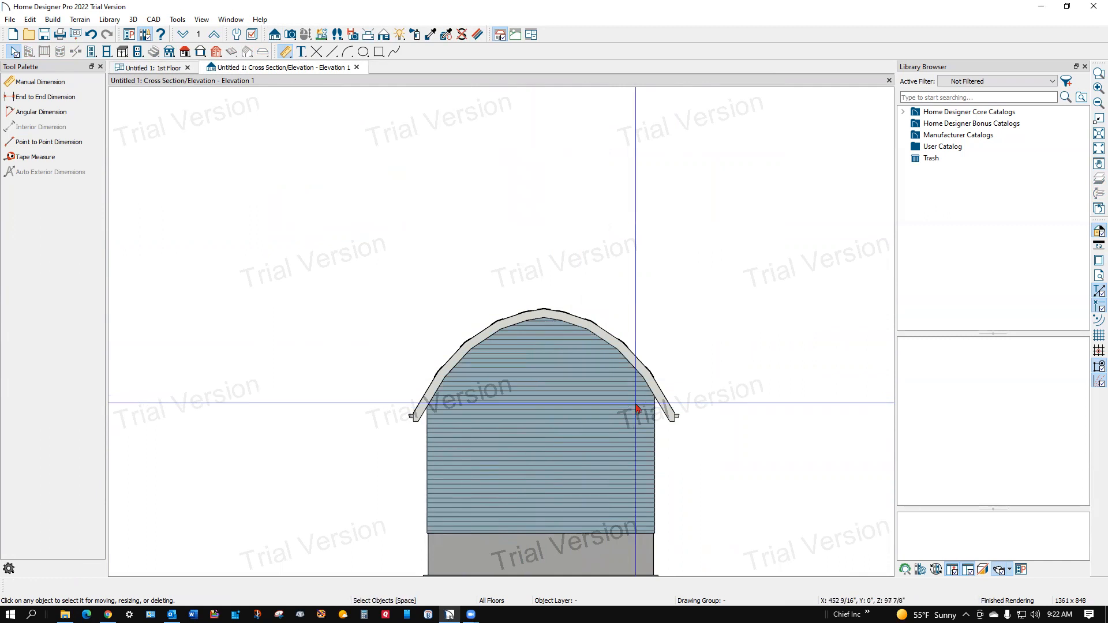
{"action": "scroll", "coordinate": [575, 352], "scroll_direction": "down", "scroll_amount": 1}
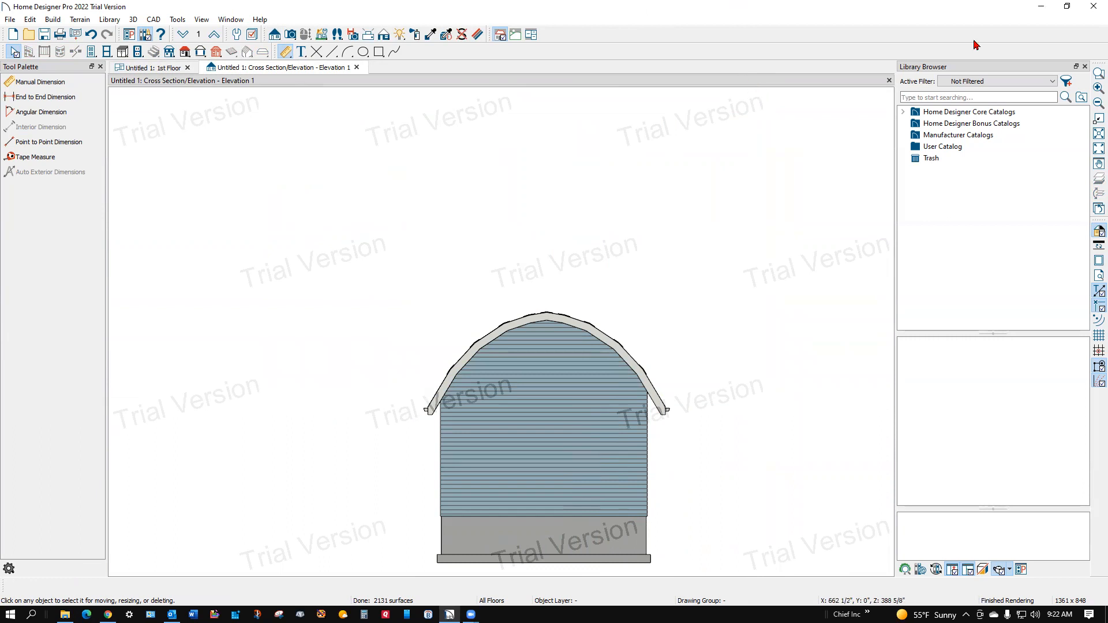
{"action": "left_click", "coordinate": [1093, 7]}
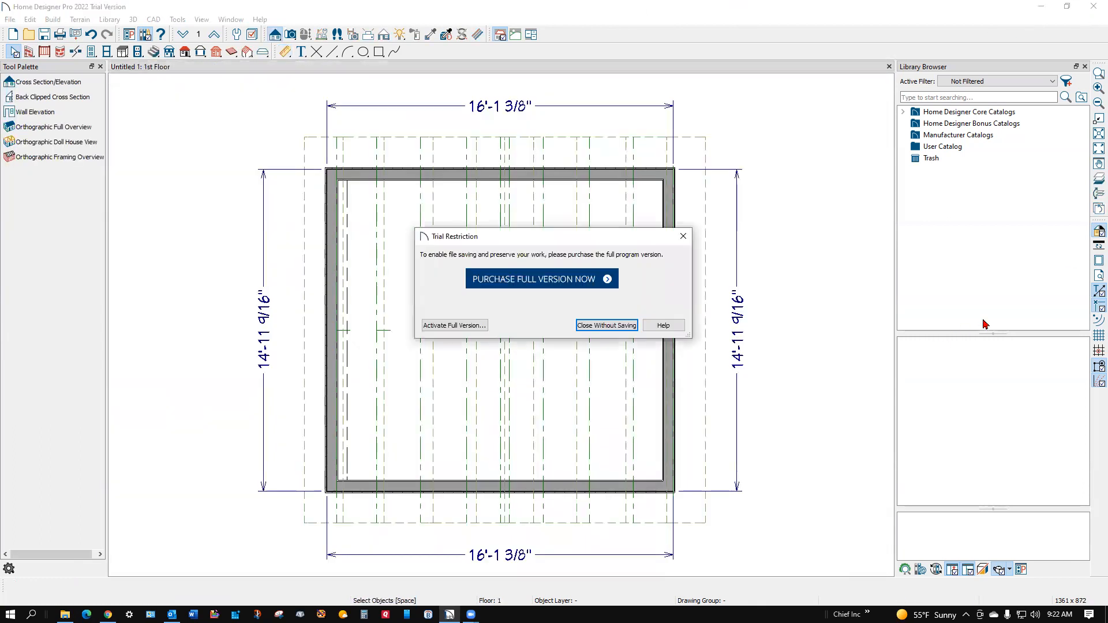